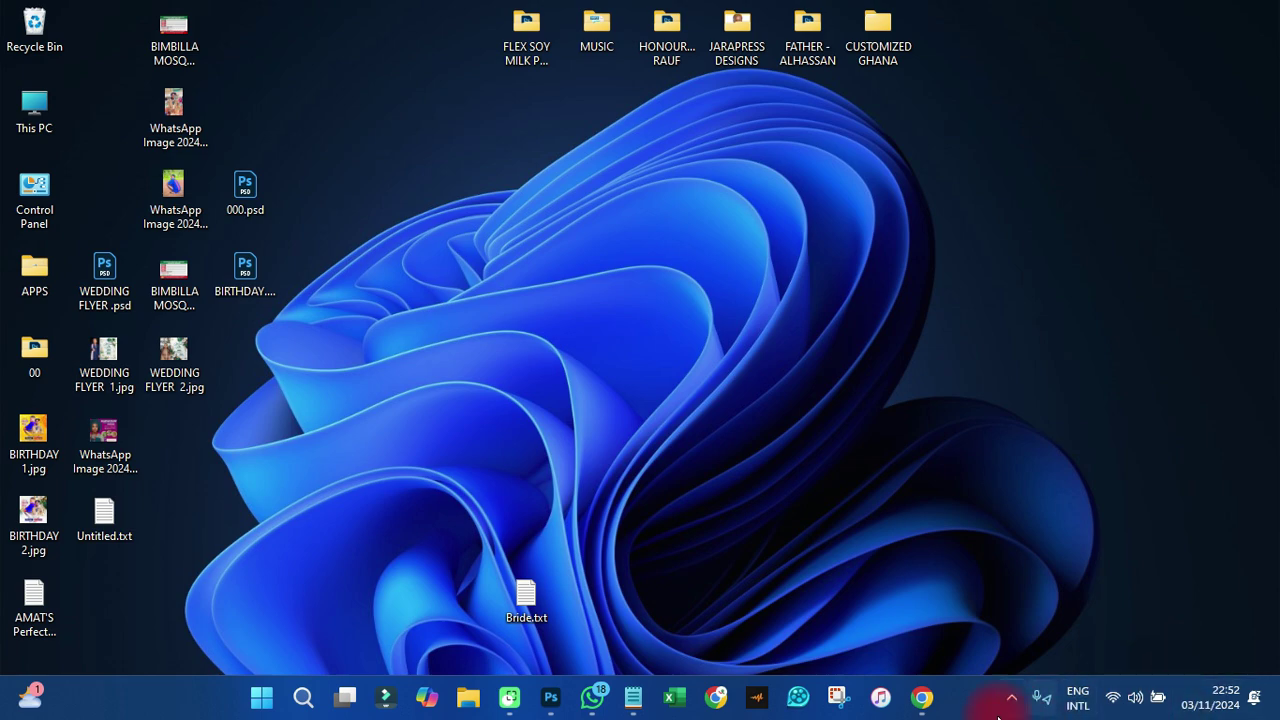
- Launch Google Chrome from the taskbar in a Guest window with a blank New Tab
left_click(922, 700)
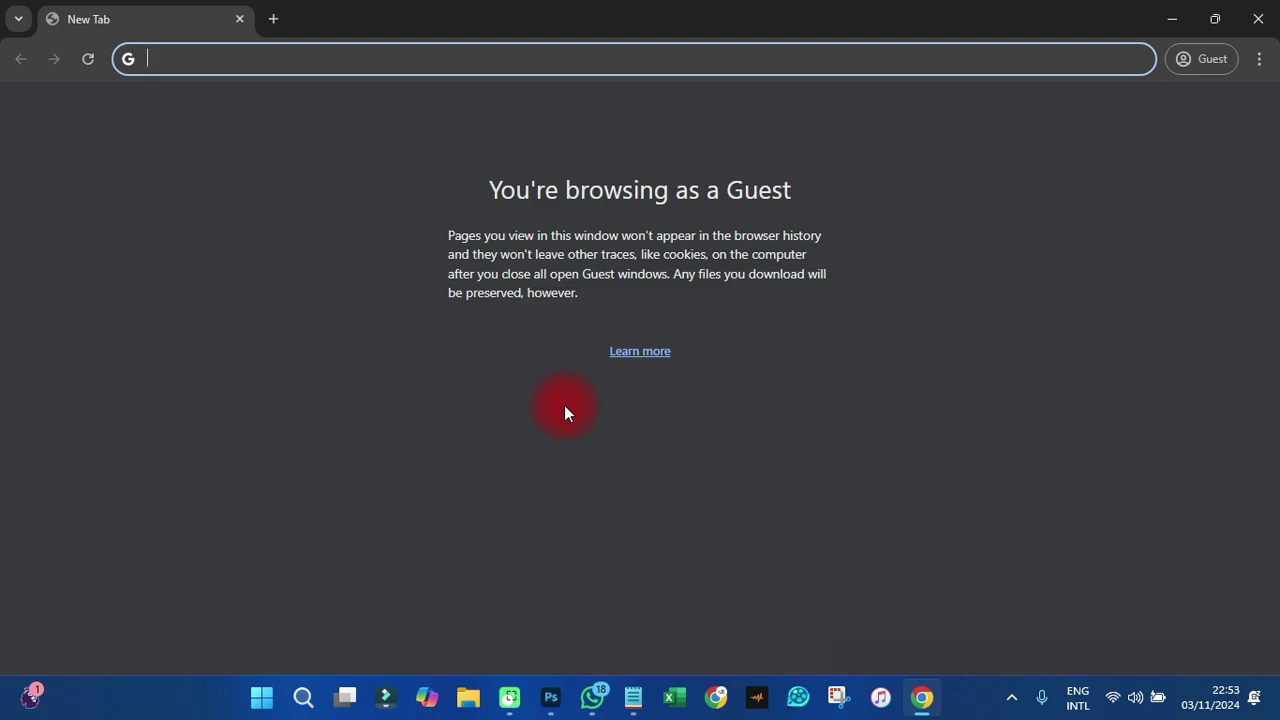
left_click(633, 695)
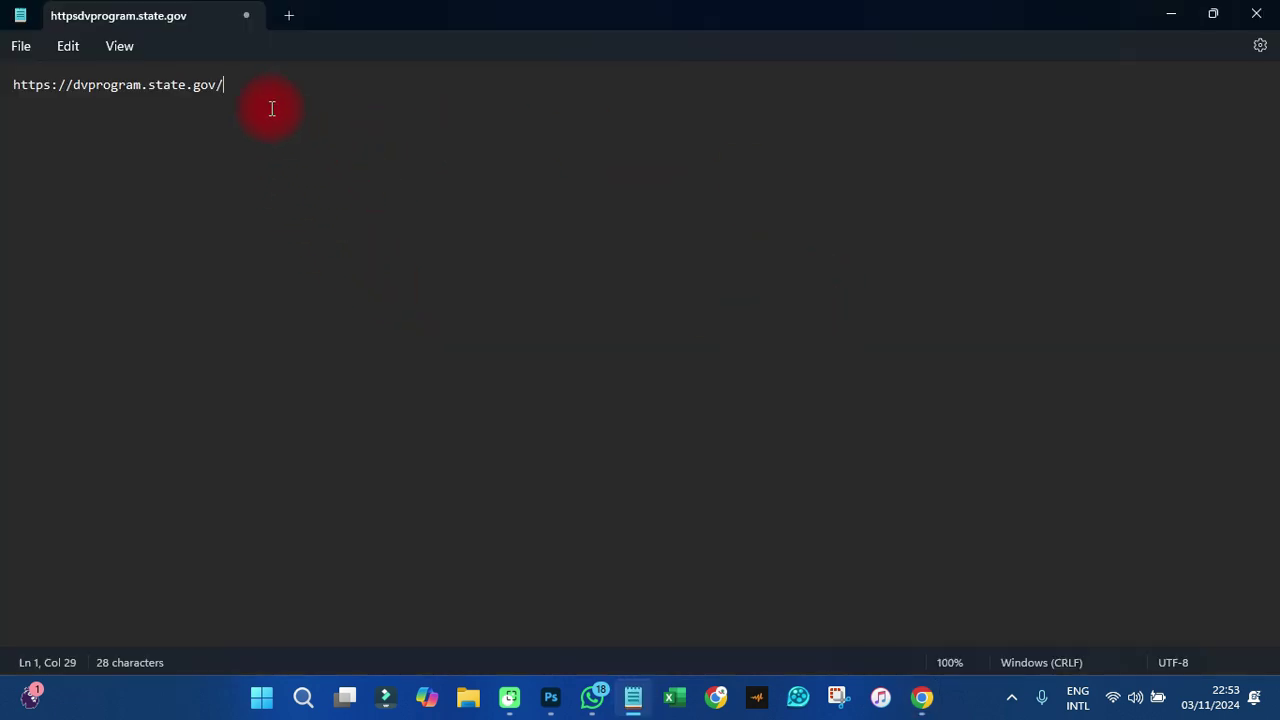
triple_click(14, 86)
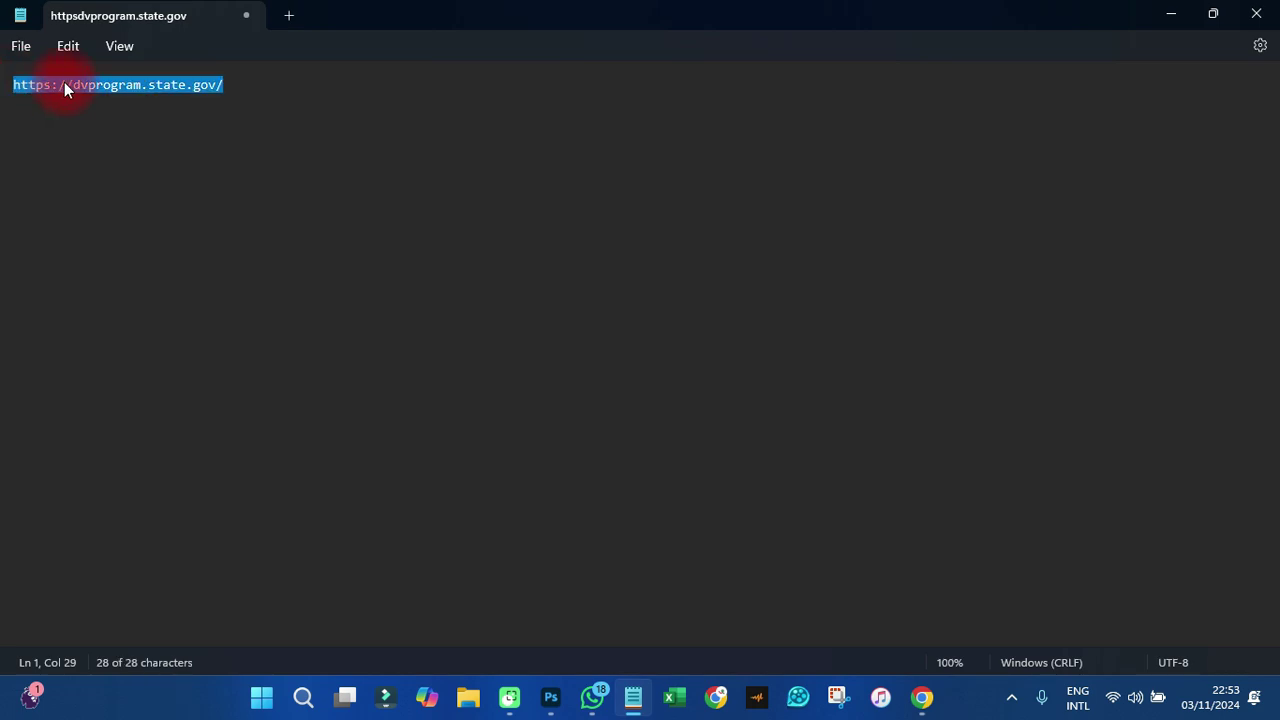
right_click(154, 86)
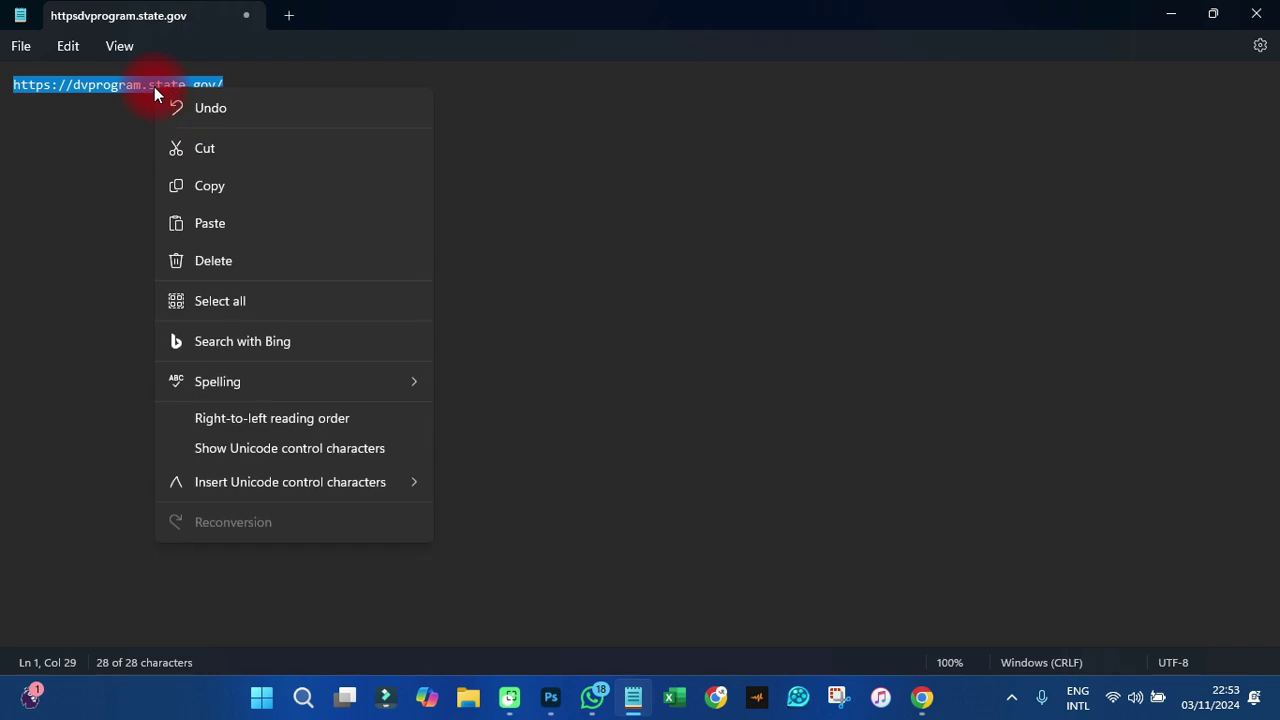
left_click(207, 185)
left_click(926, 694)
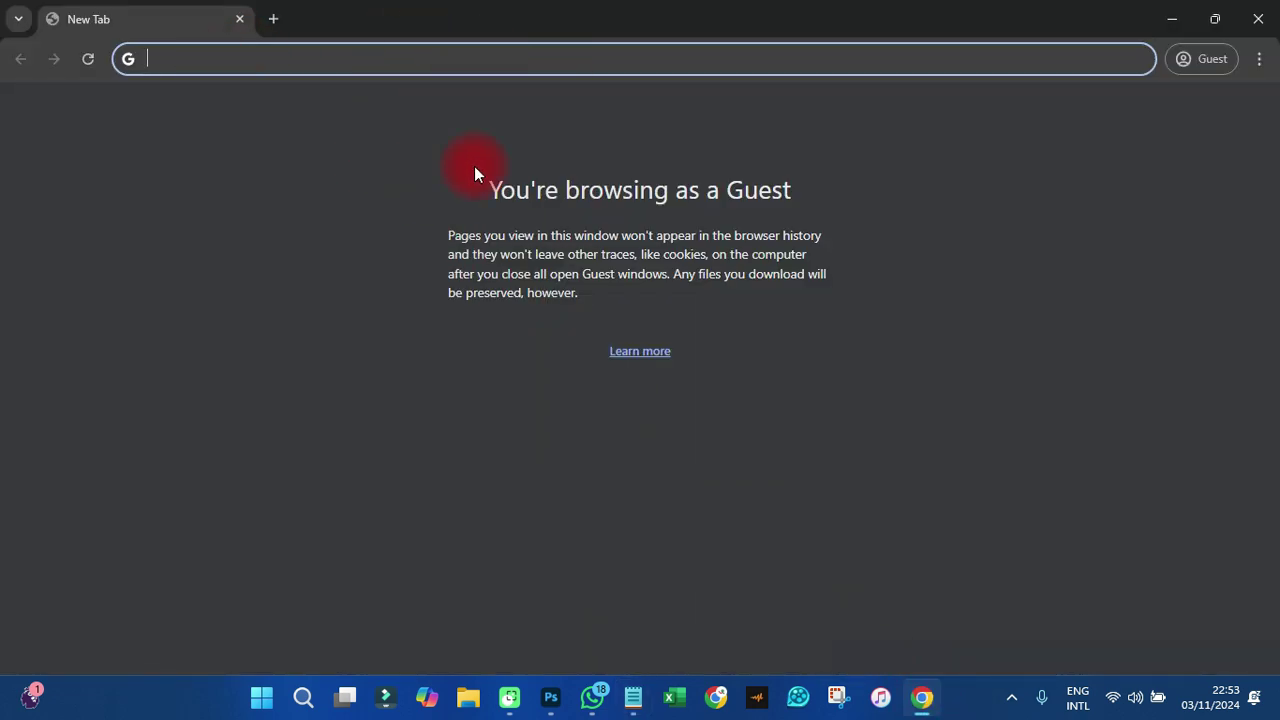
right_click(175, 58)
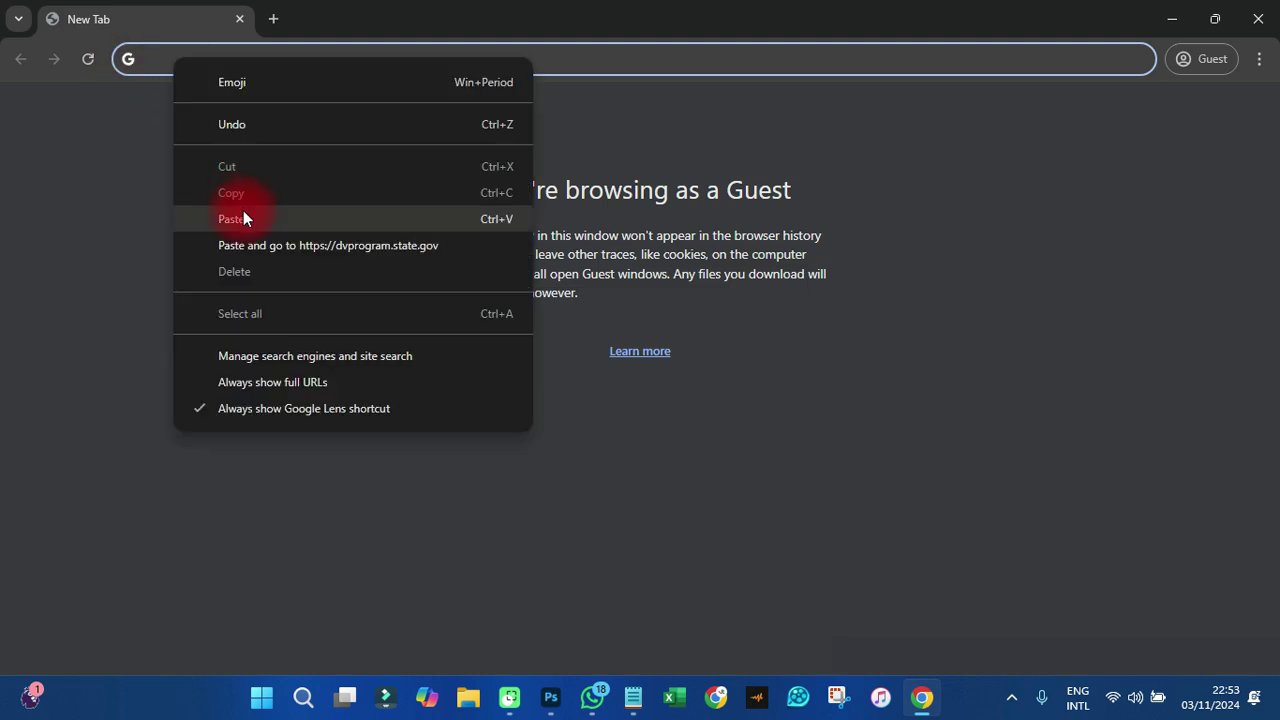
left_click(266, 245)
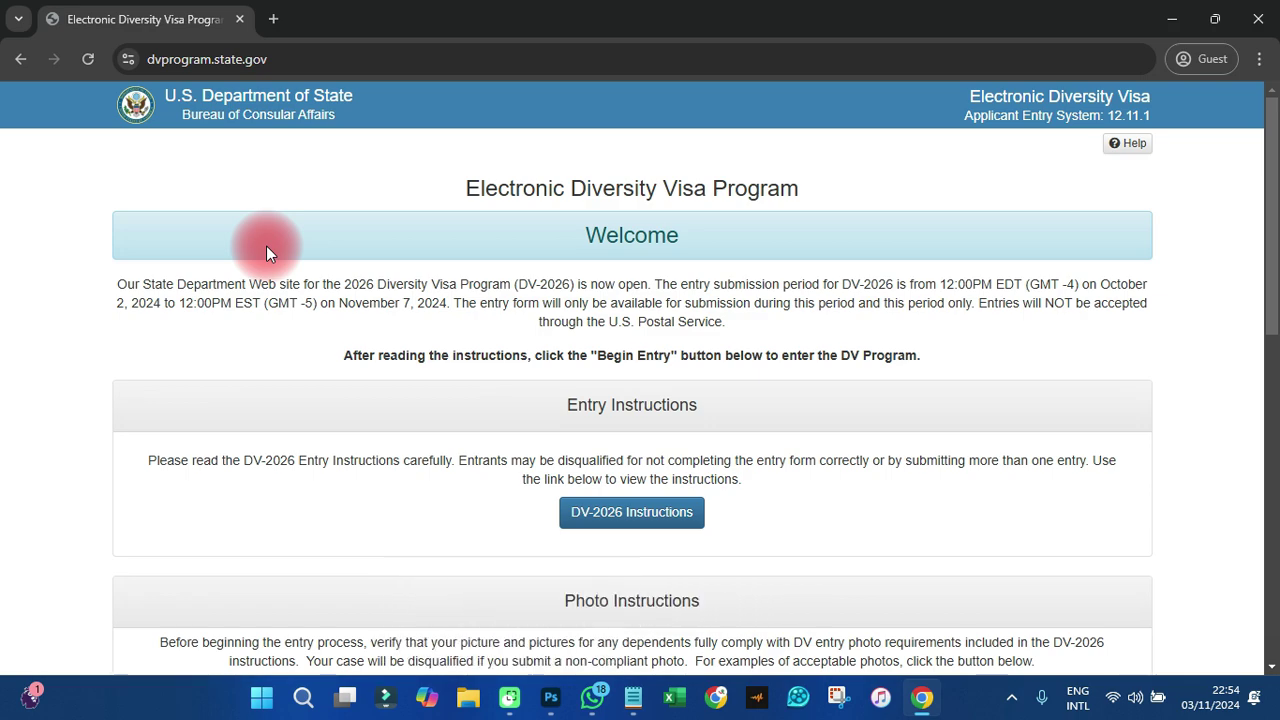
scroll(690, 380, "down", 5)
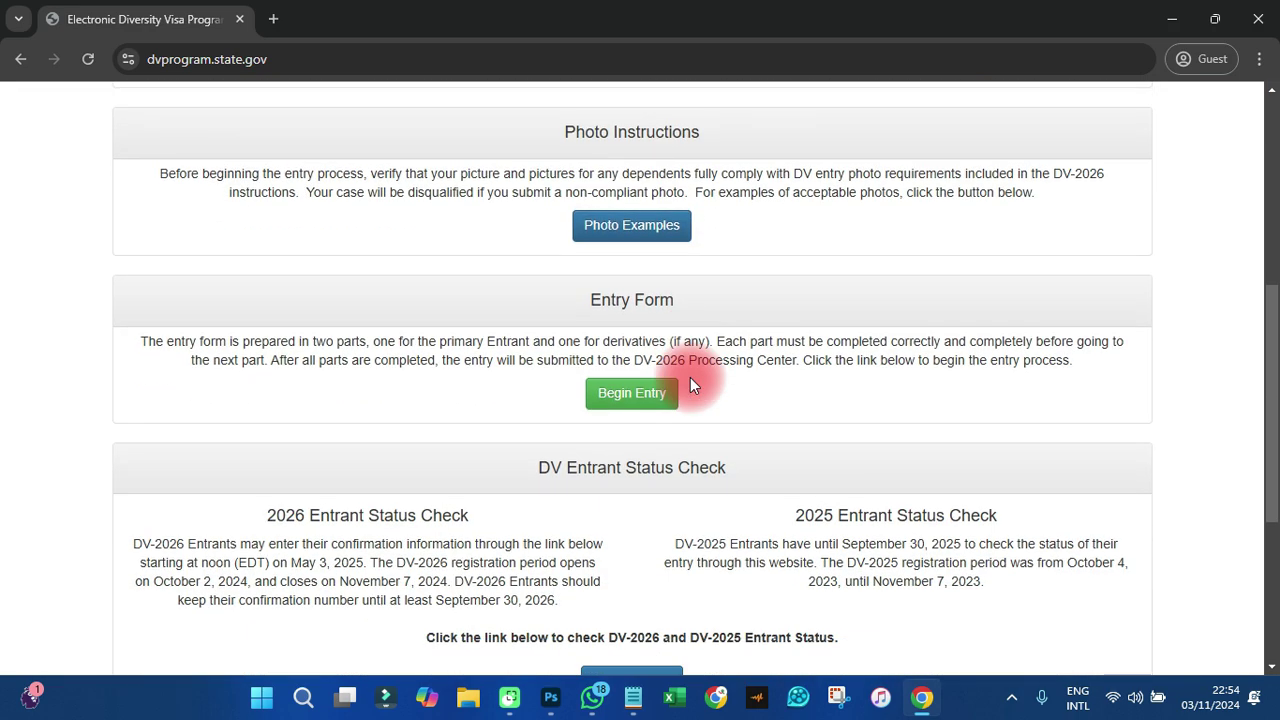
scroll(690, 380, "down", 1)
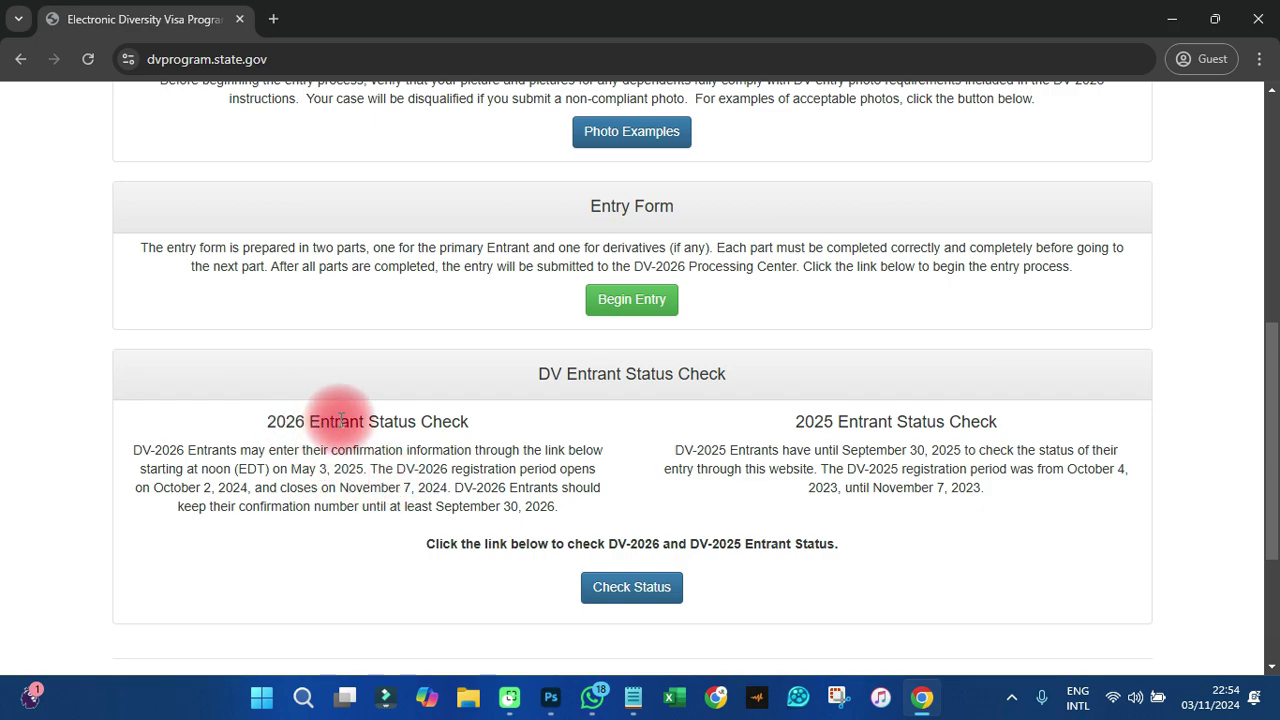
left_click_drag(268, 430, 521, 433)
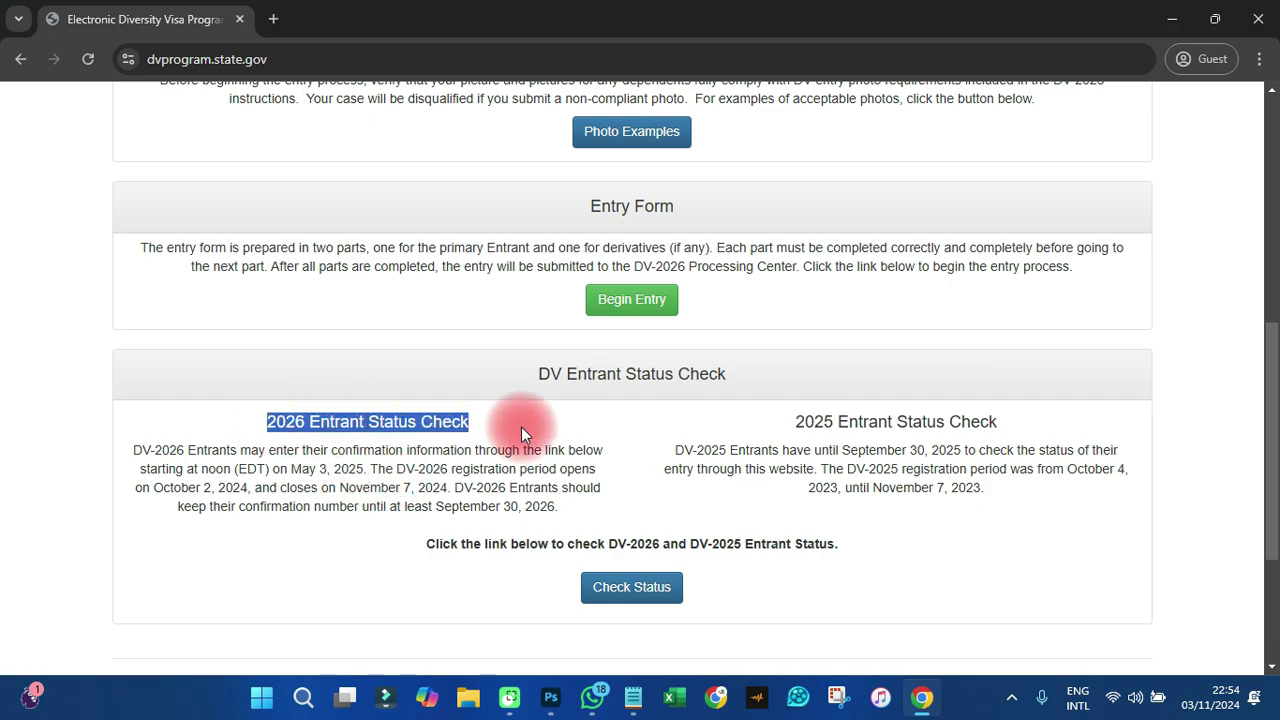
left_click(413, 492)
scroll(666, 422, "up", 2)
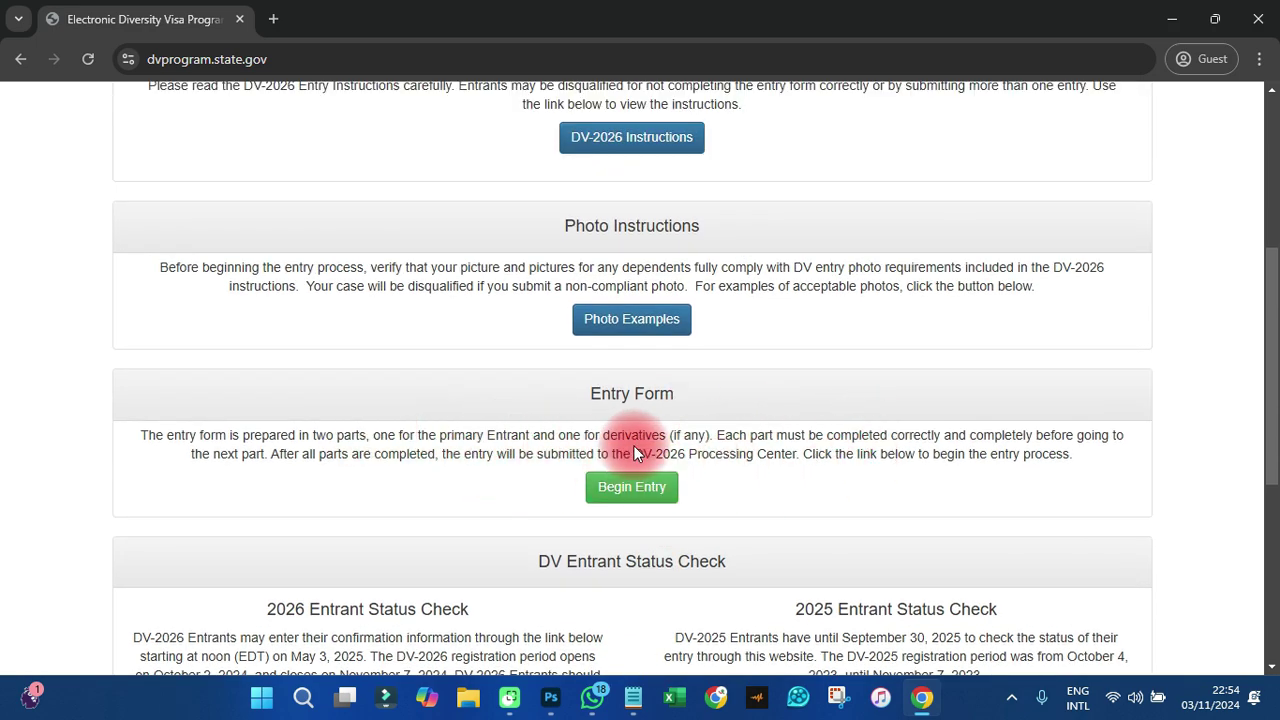
scroll(634, 445, "up", 1)
scroll(634, 444, "up", 2)
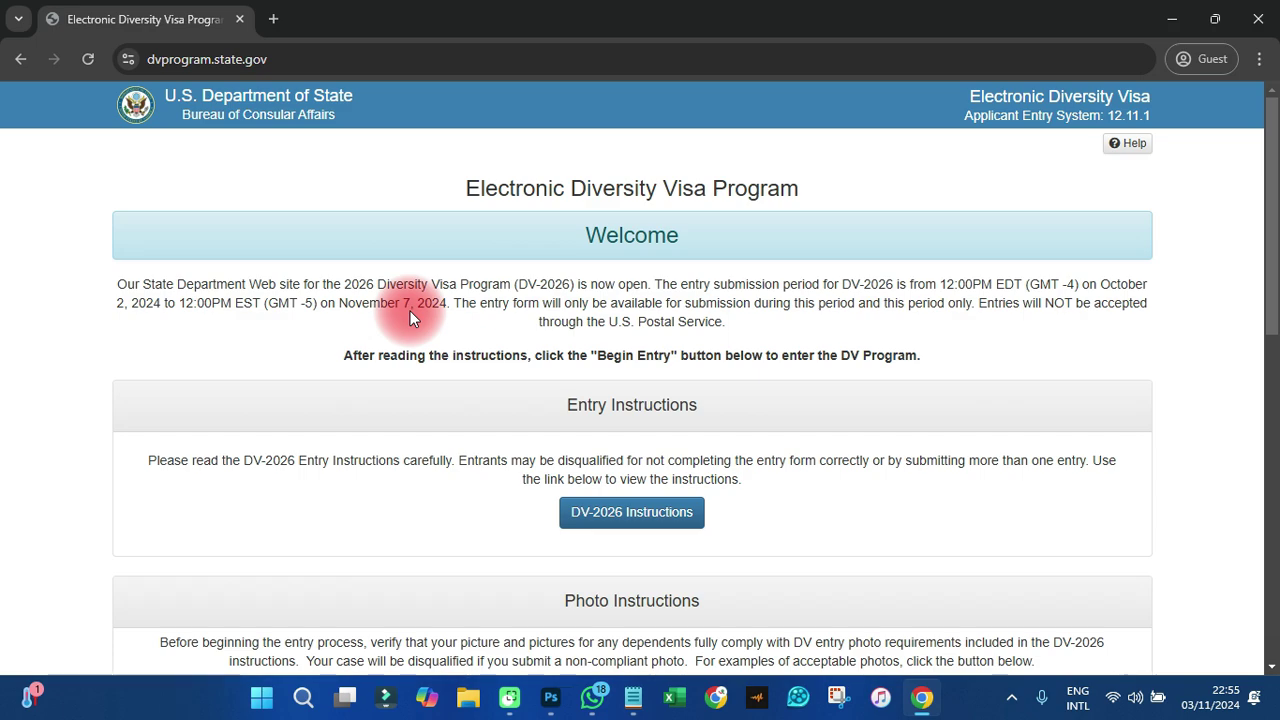
scroll(410, 315, "down", 2)
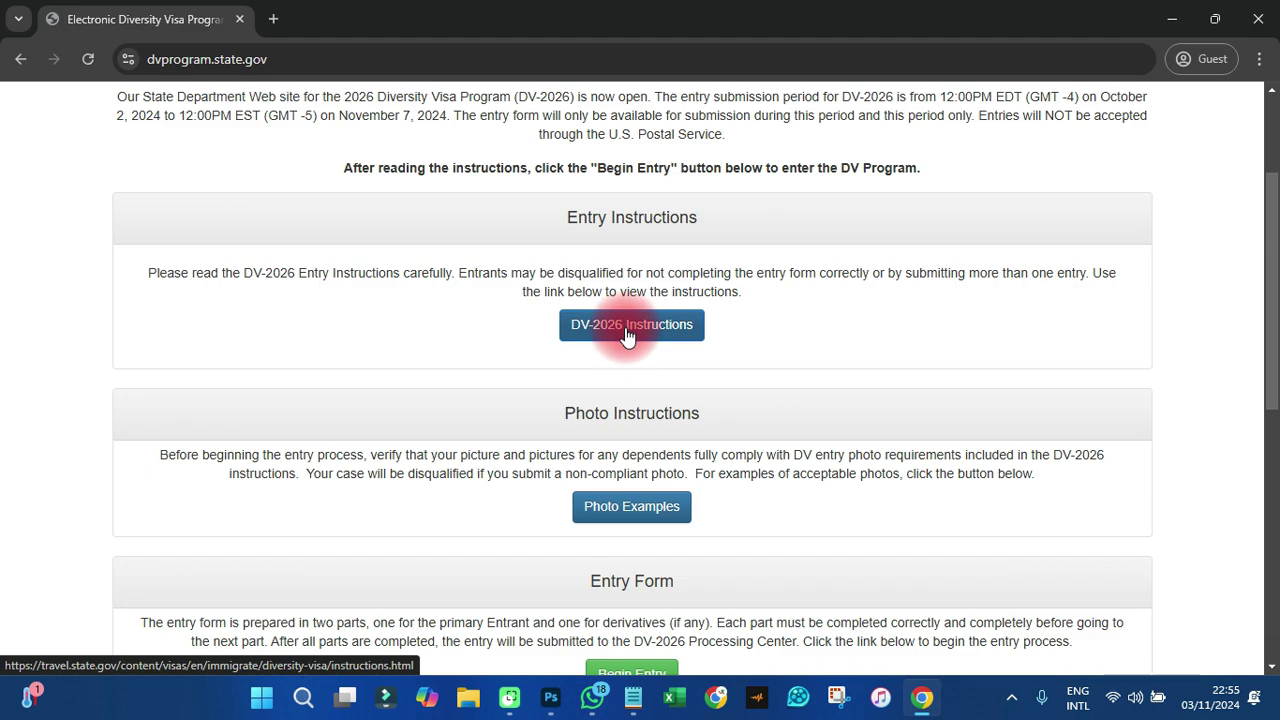
scroll(628, 337, "down", 1)
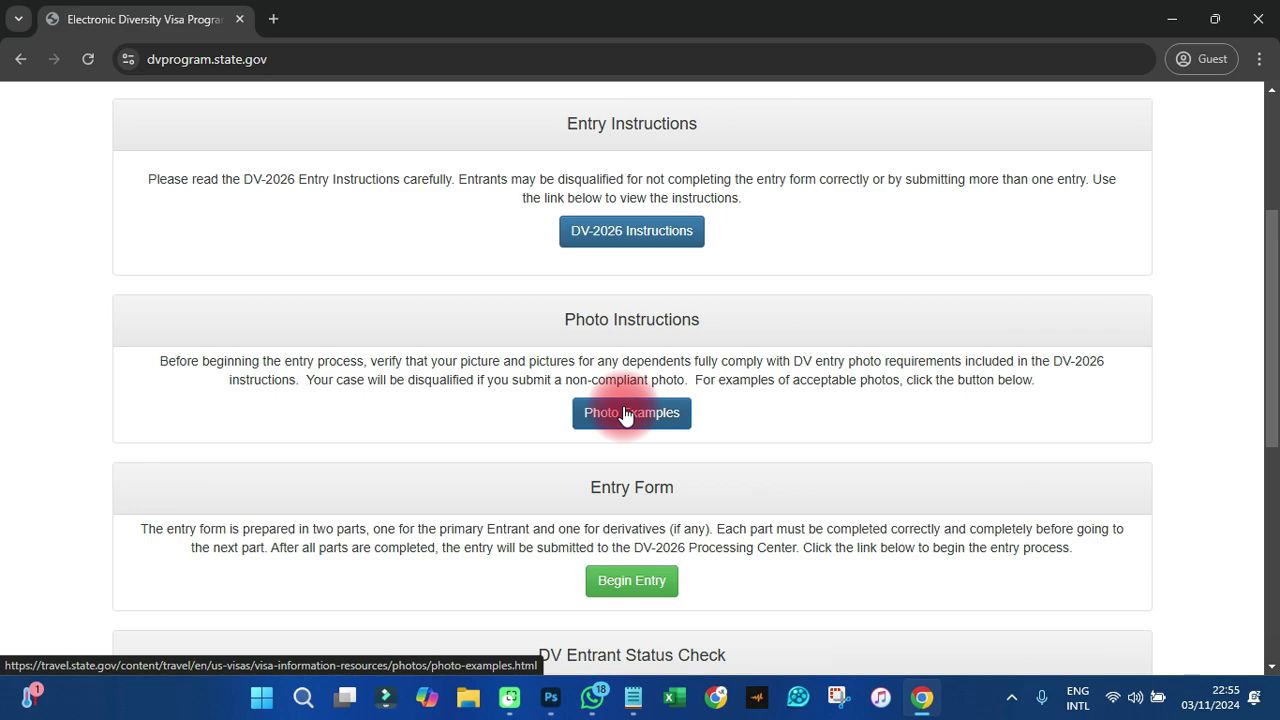
scroll(624, 415, "down", 3)
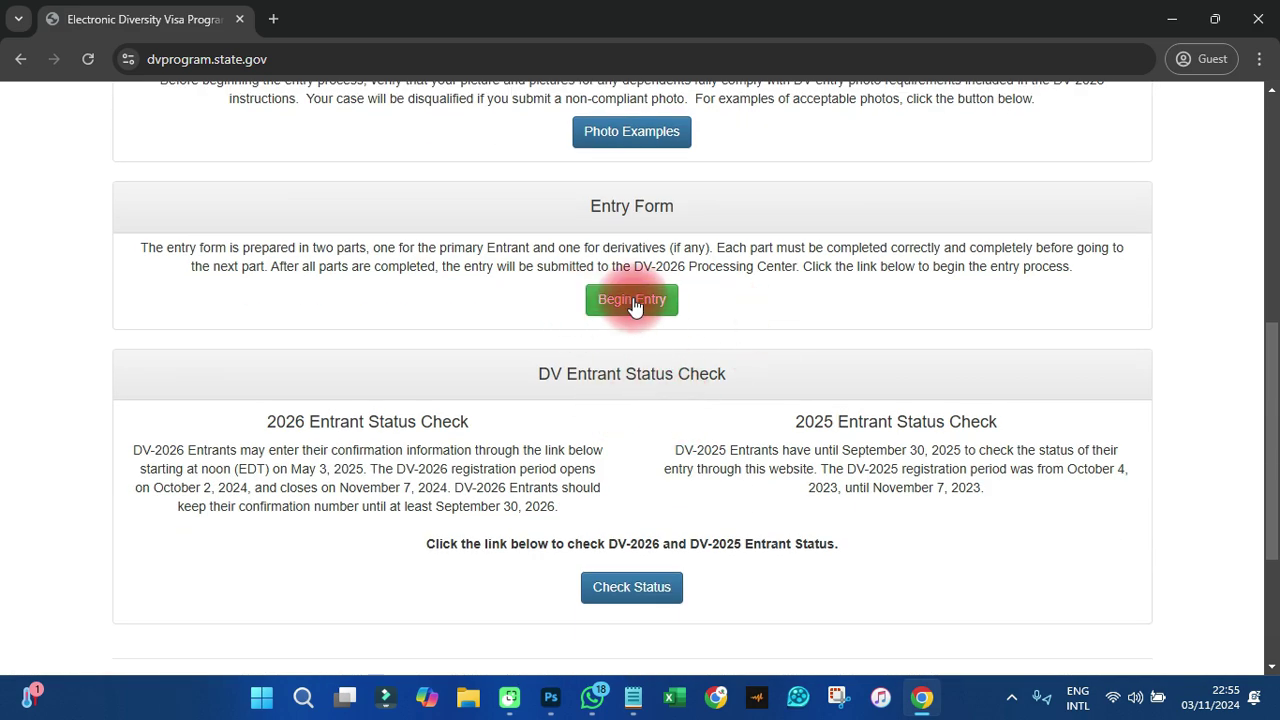
- Begin a DV-2026 entry and type the picture's characters into the authentication code box
left_click(634, 303)
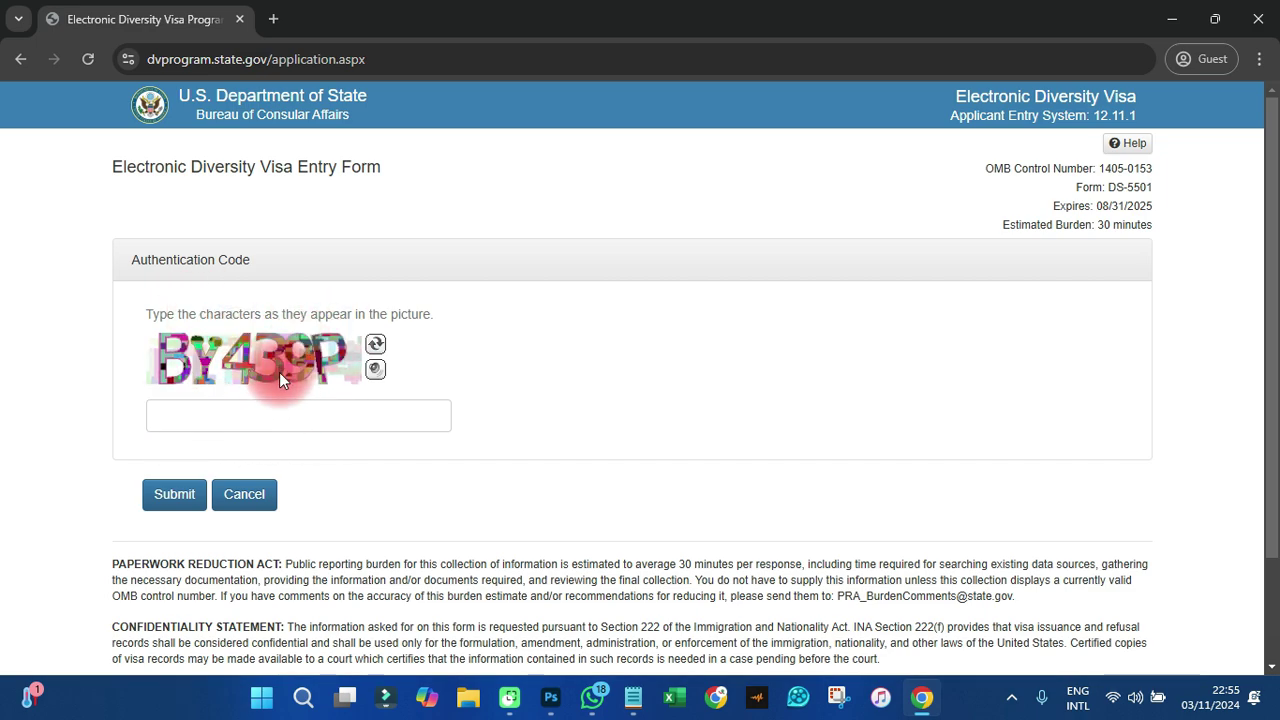
left_click(208, 420)
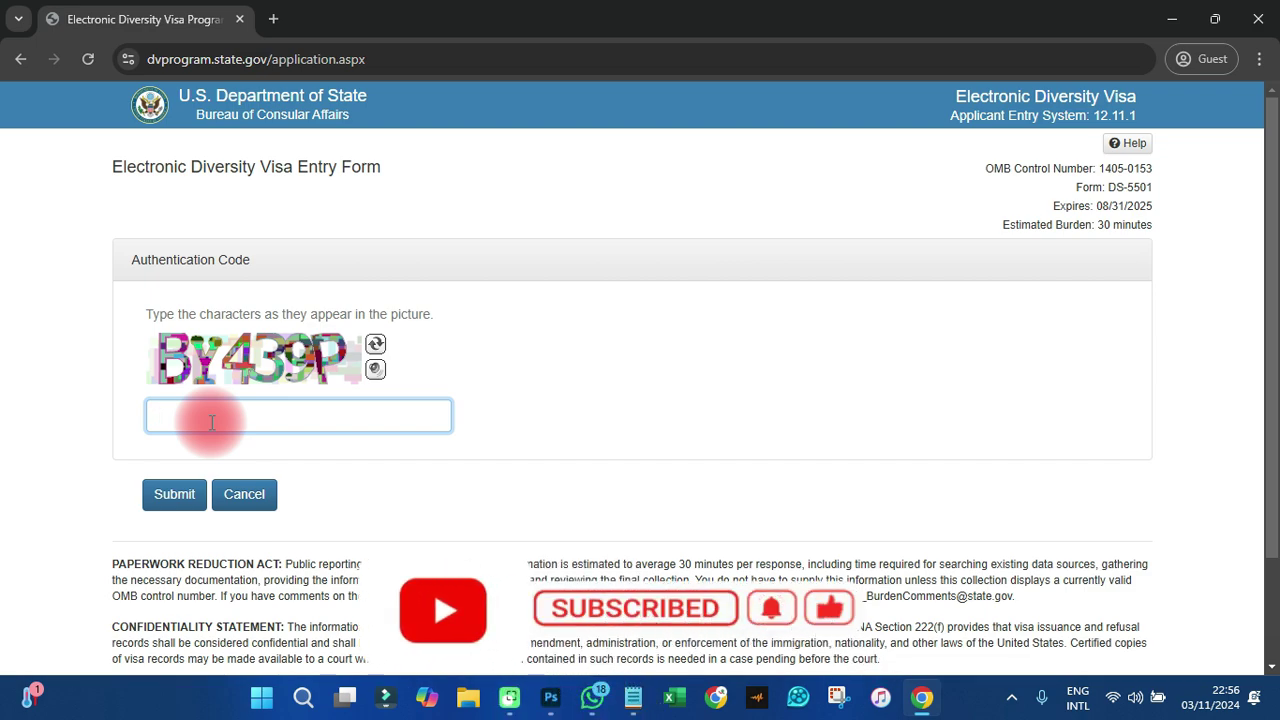
type("BY43")
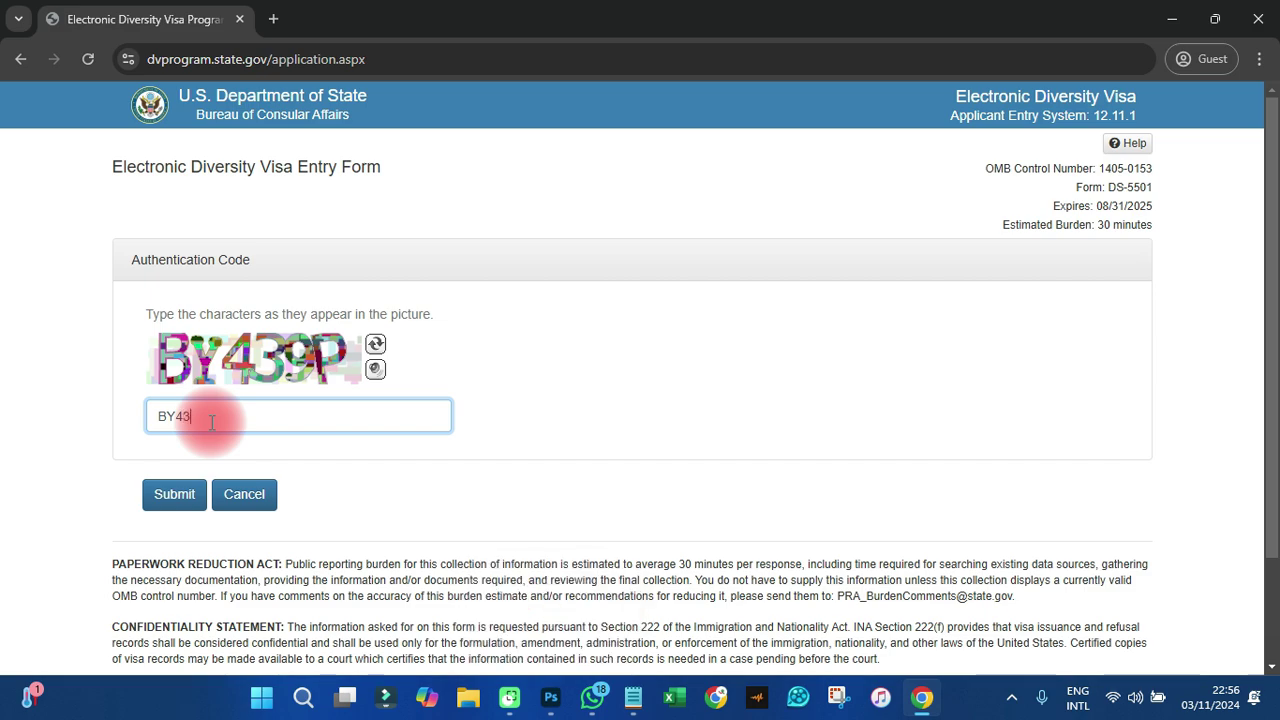
type("9P")
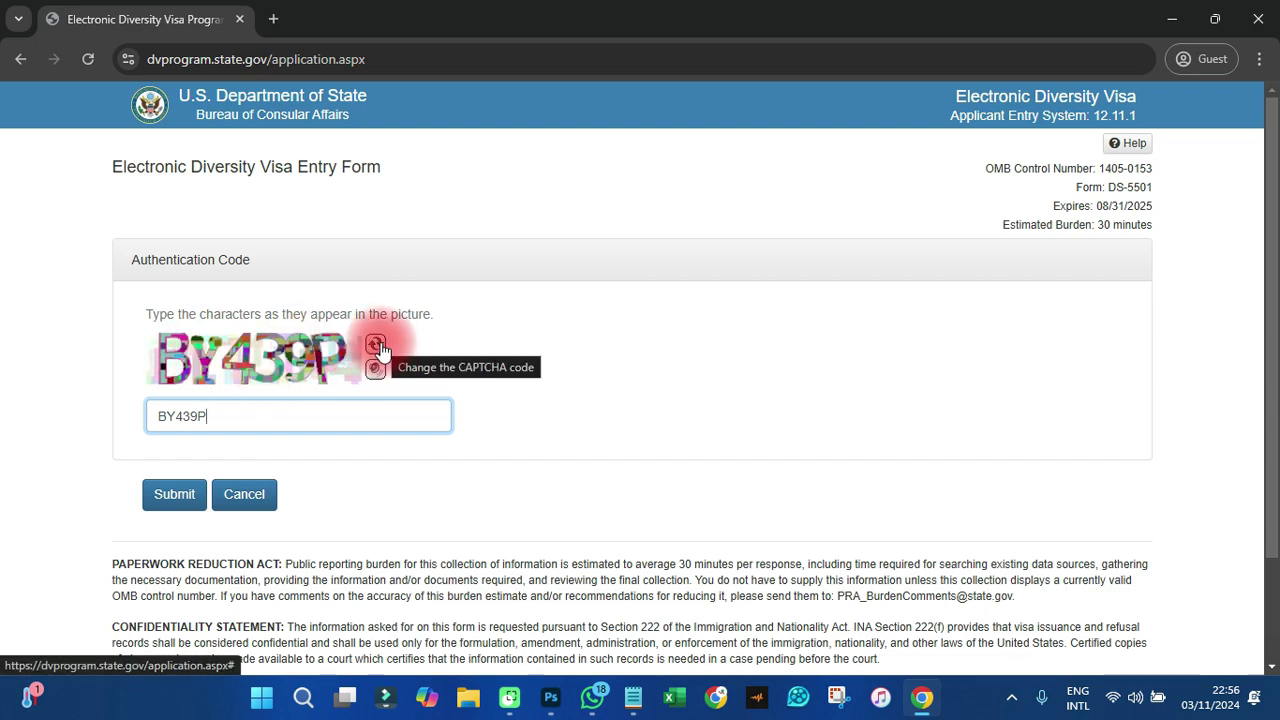
- Submit the authentication code and review the empty Part One - Entrant Information form
left_click(174, 493)
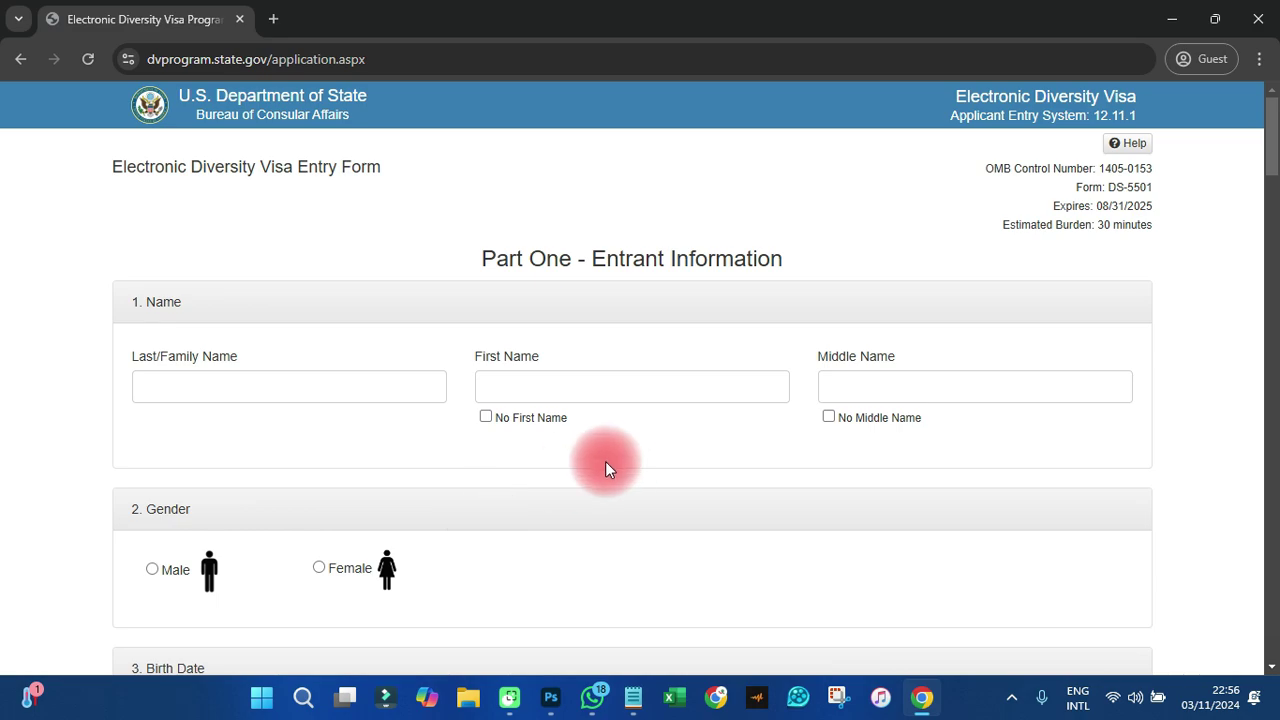
scroll(598, 444, "down", 15)
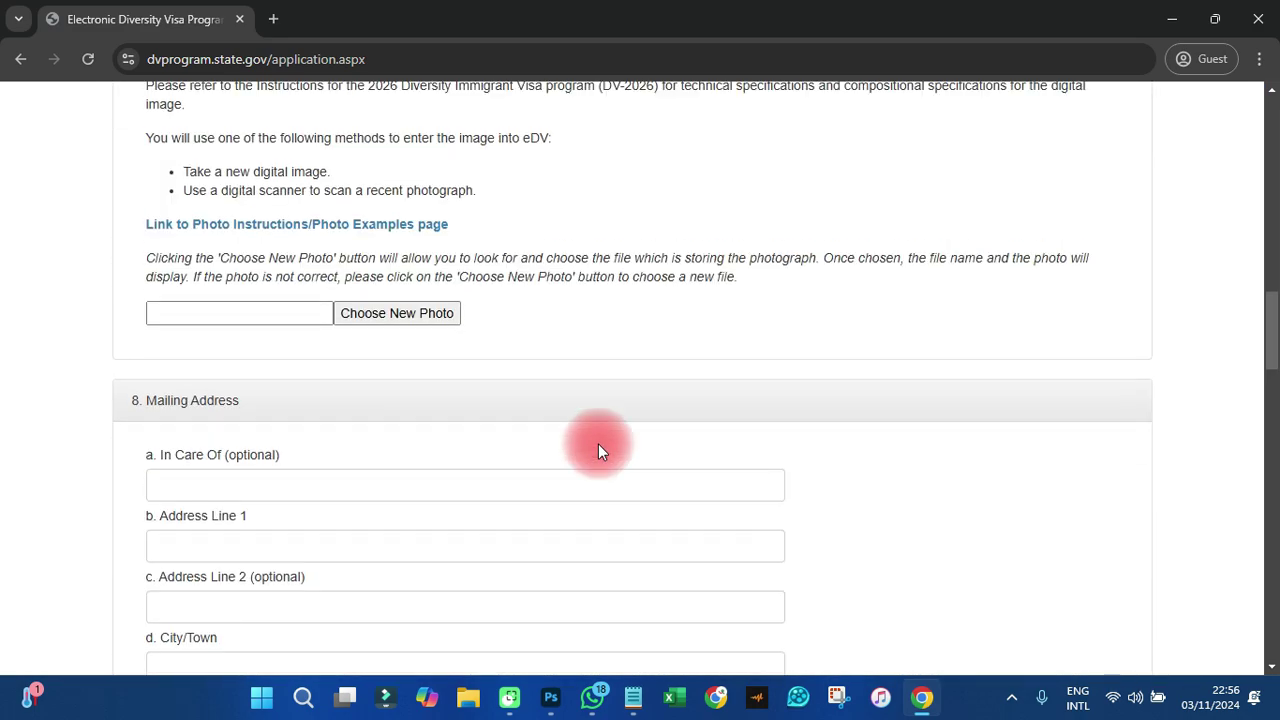
scroll(598, 444, "up", 10)
scroll(598, 444, "up", 5)
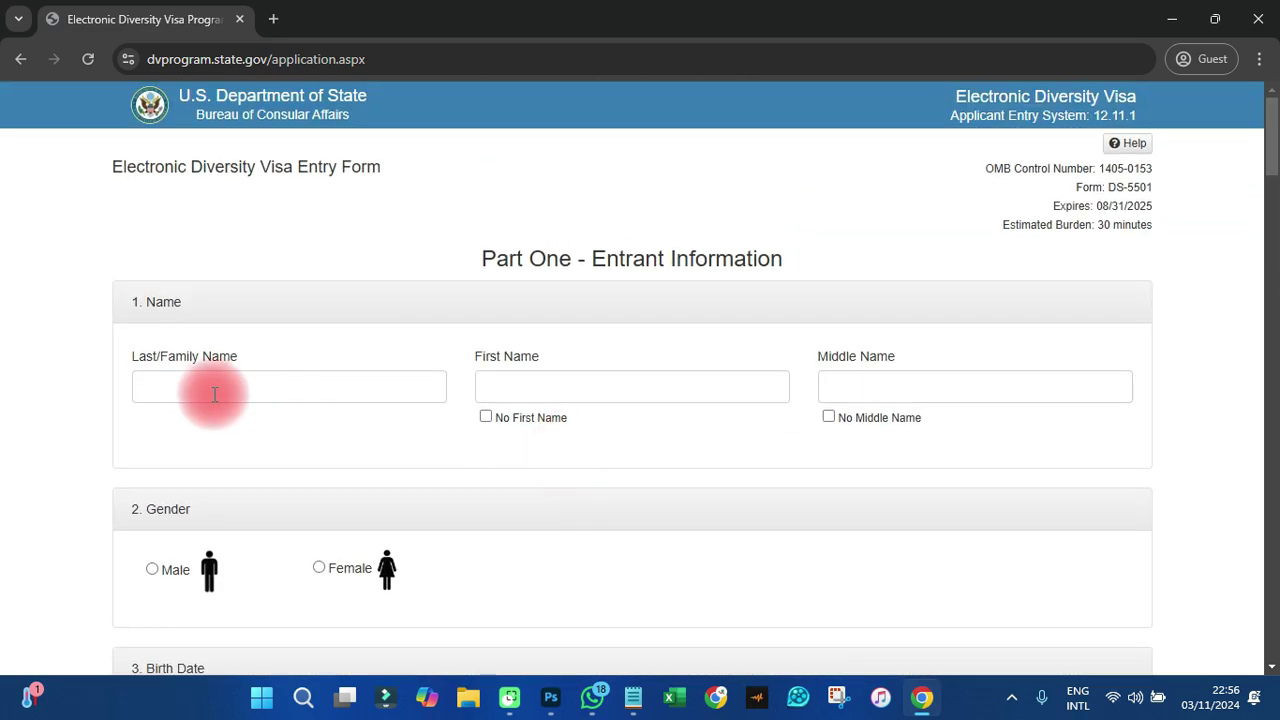
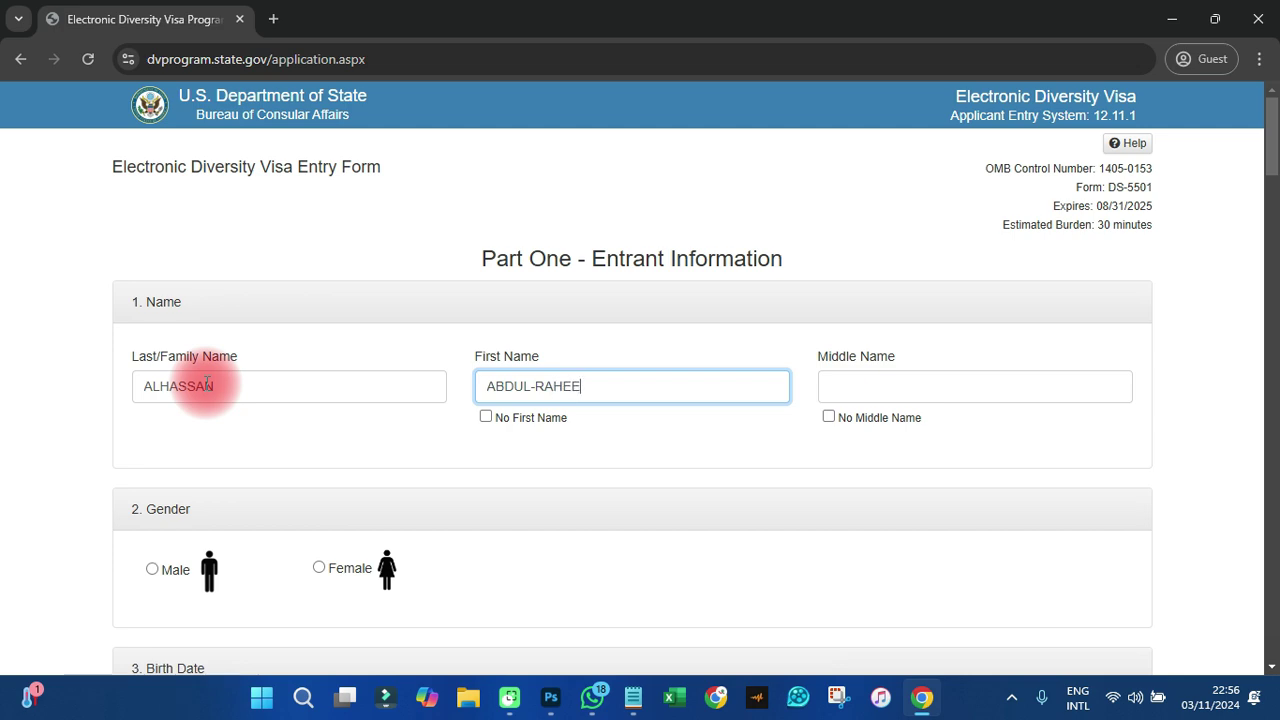
- Enter the entrant's last name in the Last/Family Name field
type("M")
- Tick No Middle Name and set the gender to Male
left_click(829, 418)
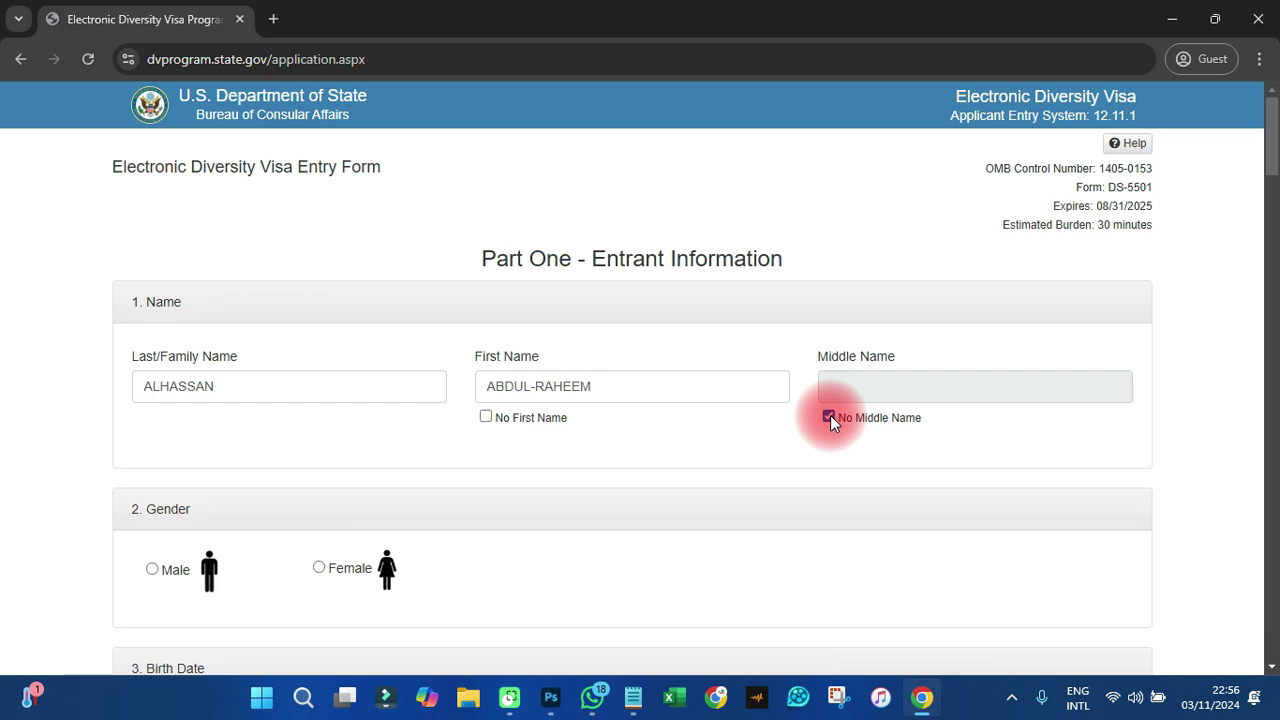
scroll(830, 415, "down", 2)
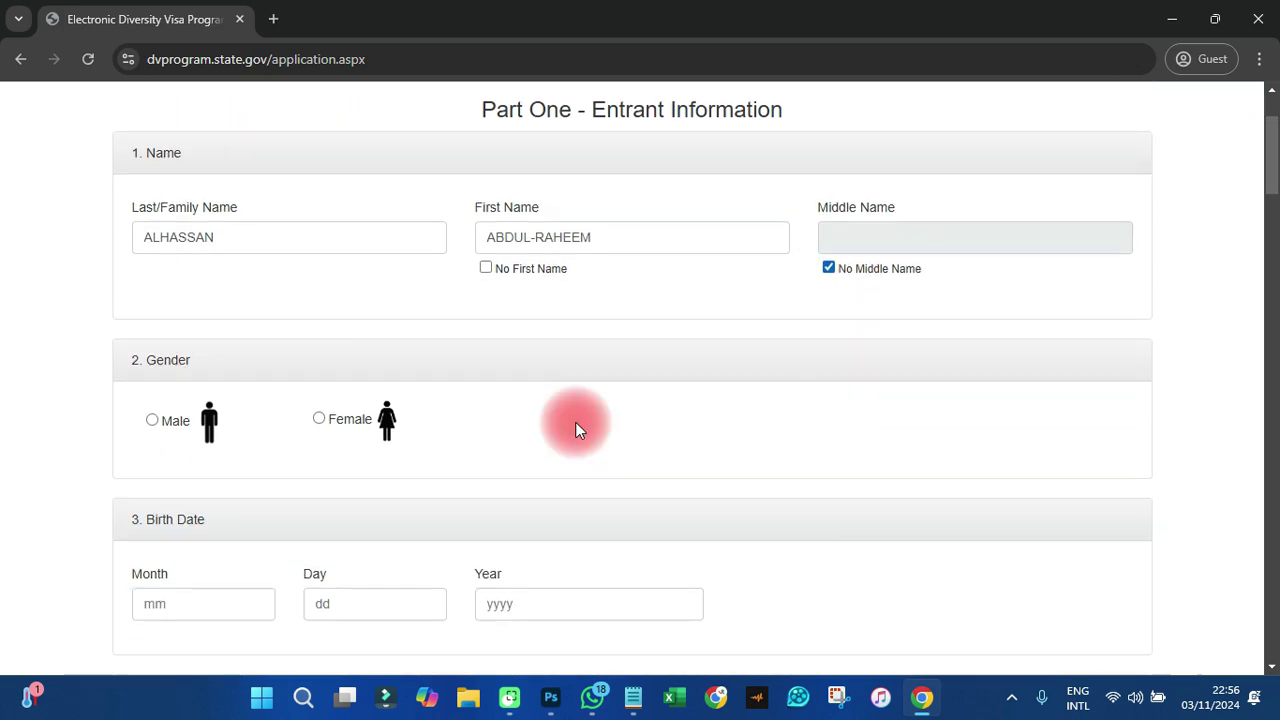
left_click(151, 383)
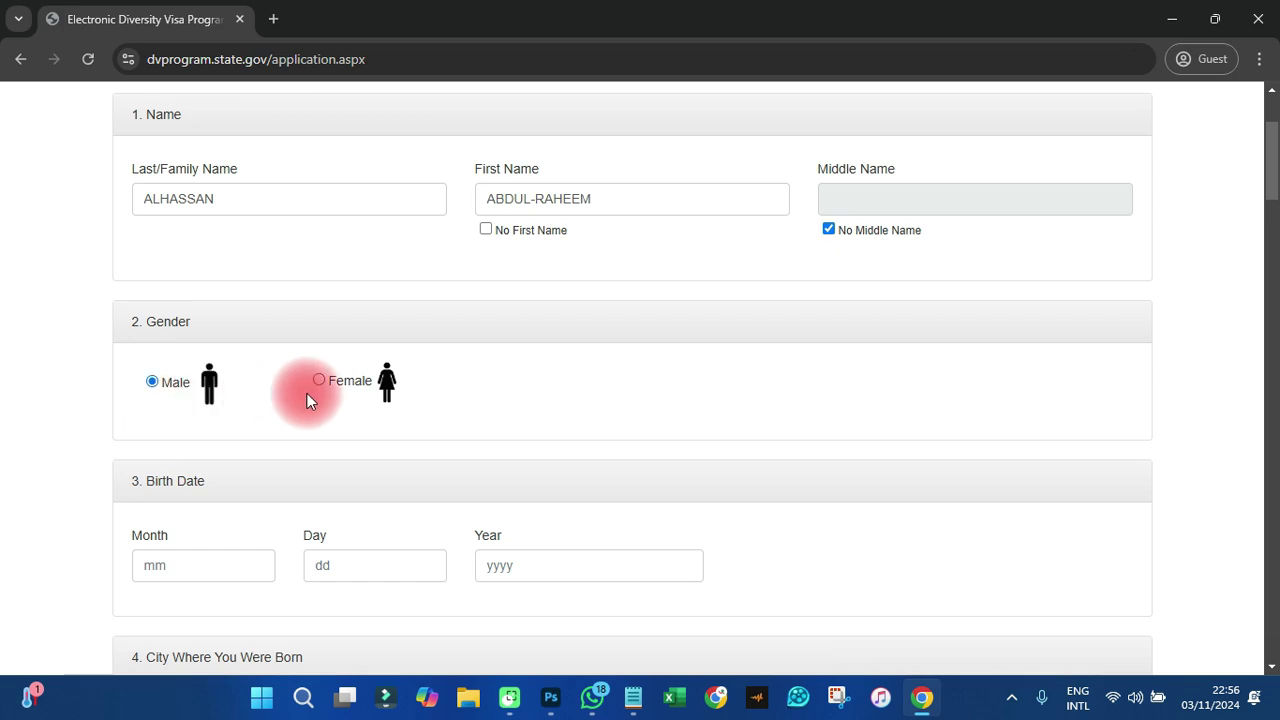
scroll(320, 400, "down", 2)
left_click(204, 376)
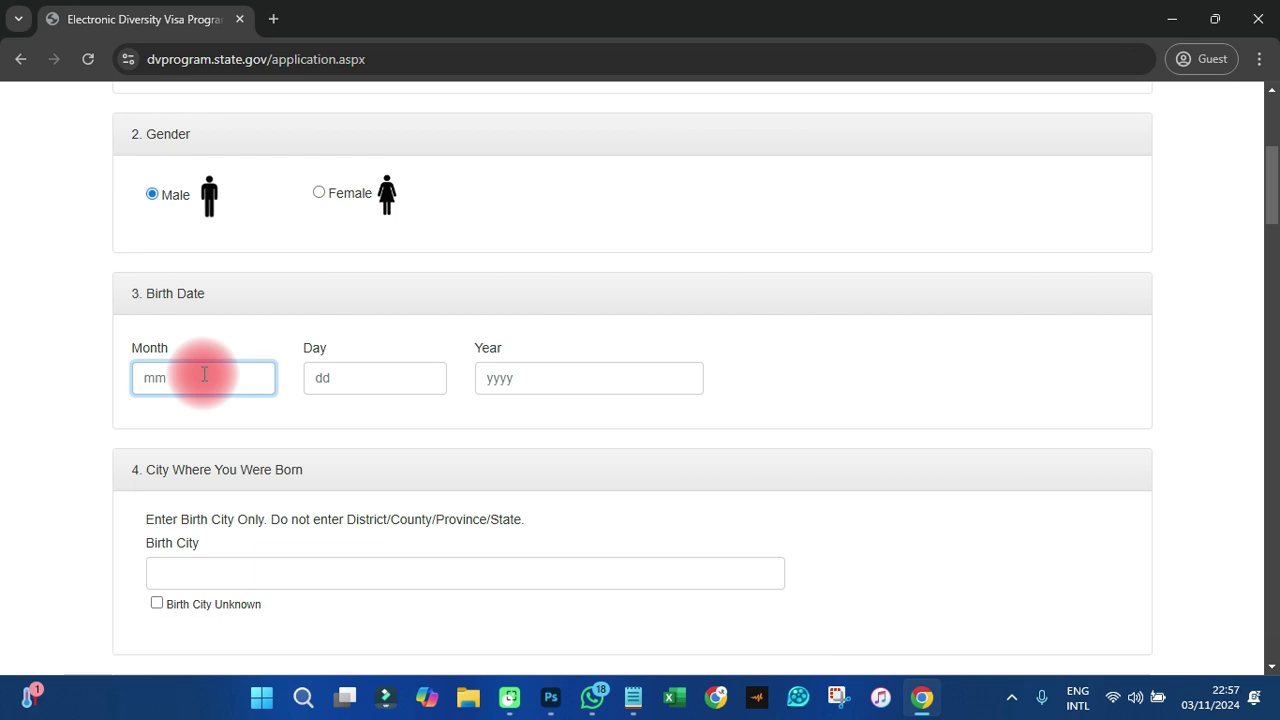
key("Tab")
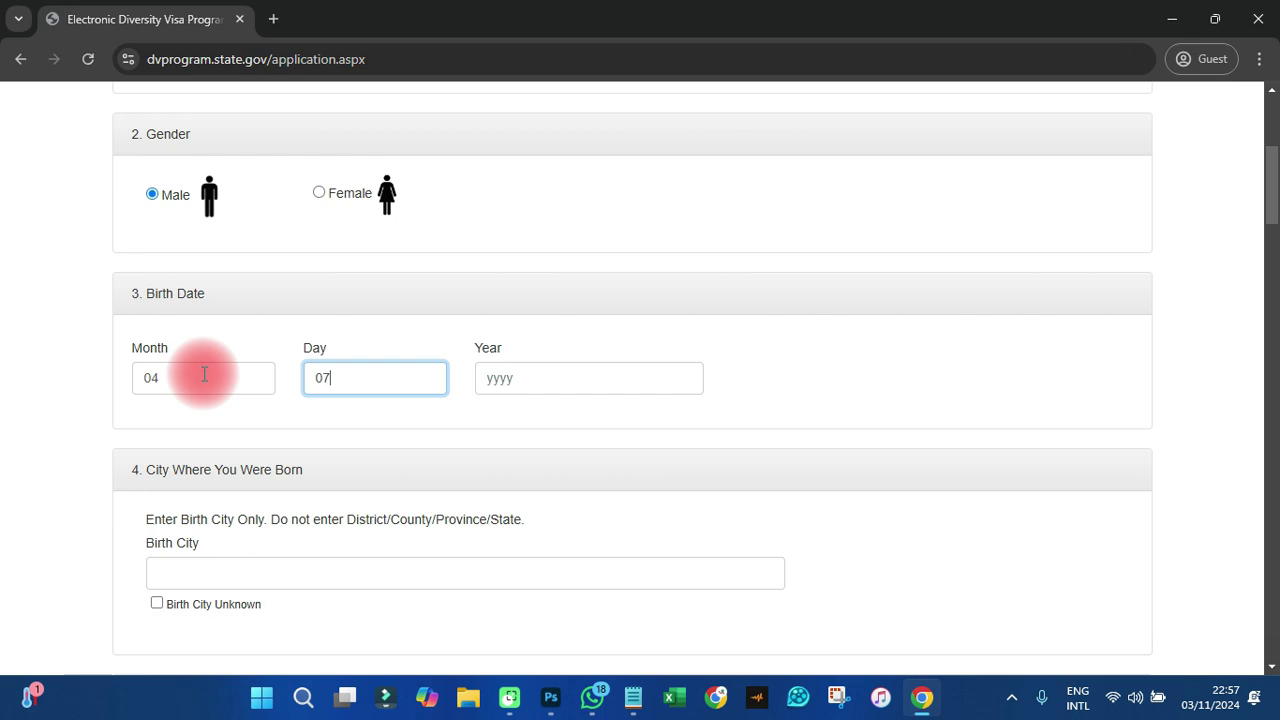
key("Tab")
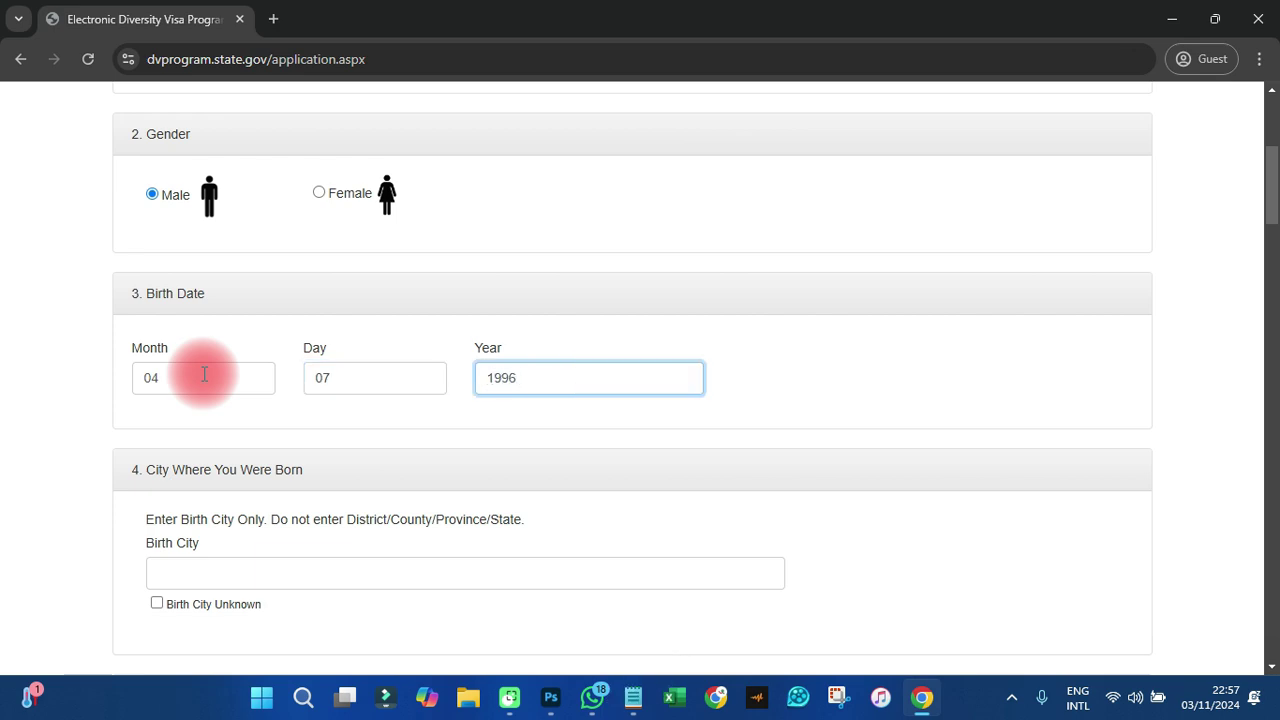
scroll(201, 374, "down", 2)
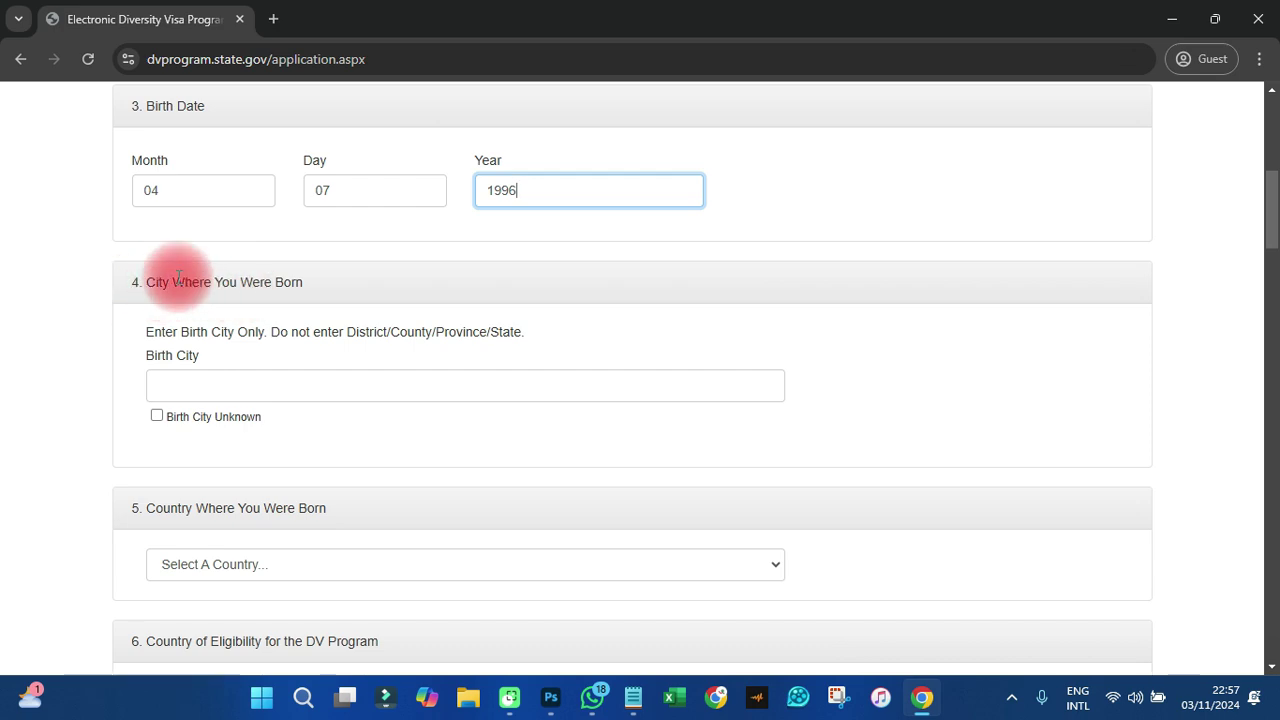
- Enter TAMALE as the birth city
left_click(207, 386)
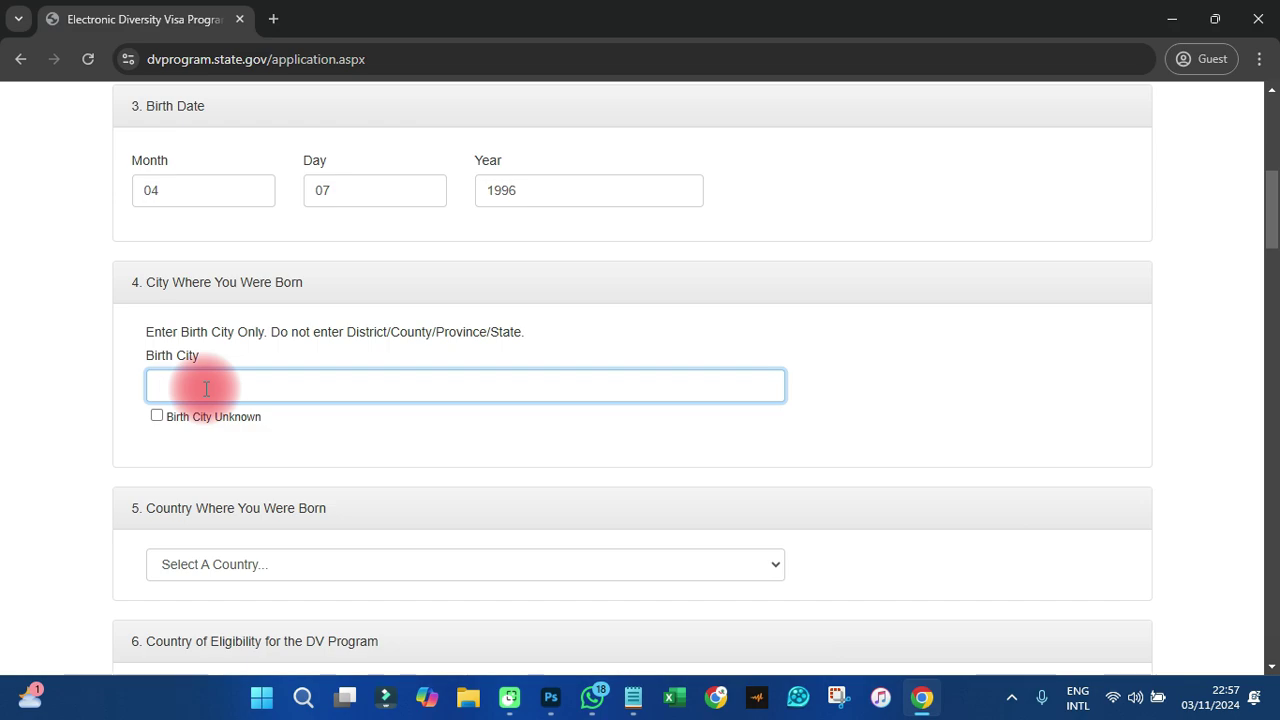
type("TAMALE")
scroll(206, 388, "down", 2)
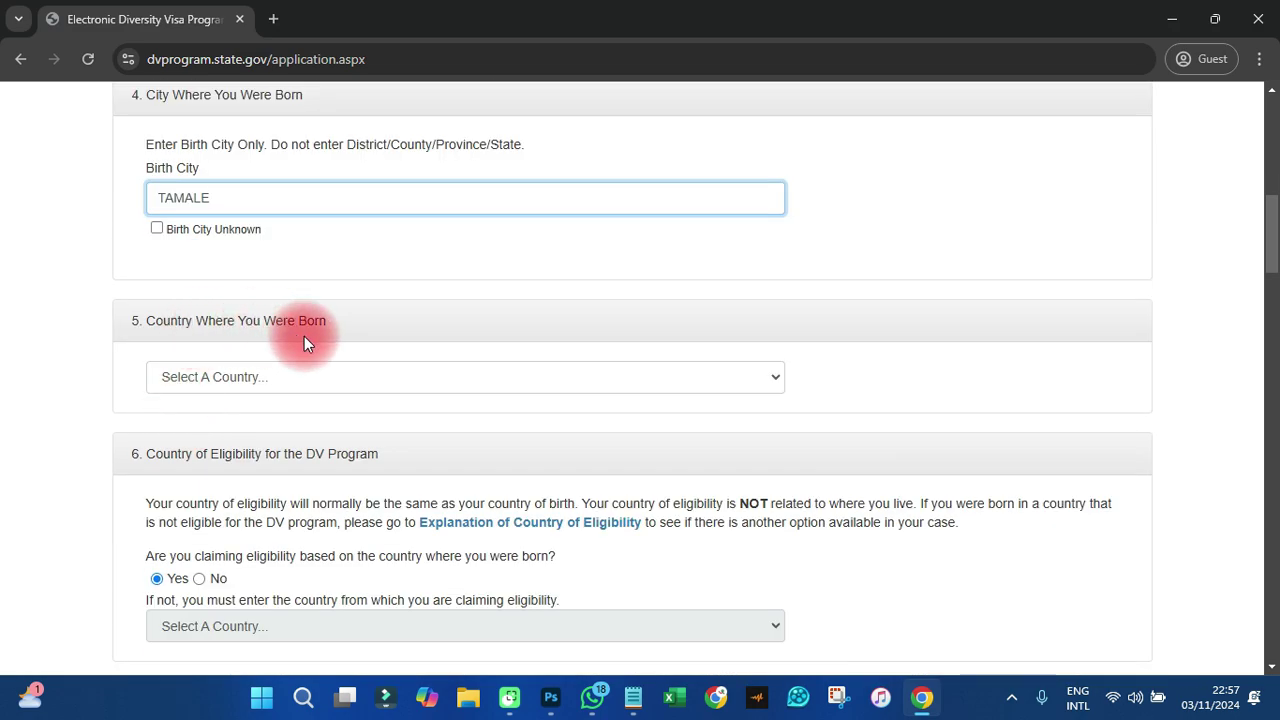
- Choose Ghana as the country of birth and keep eligibility based on it
left_click(281, 376)
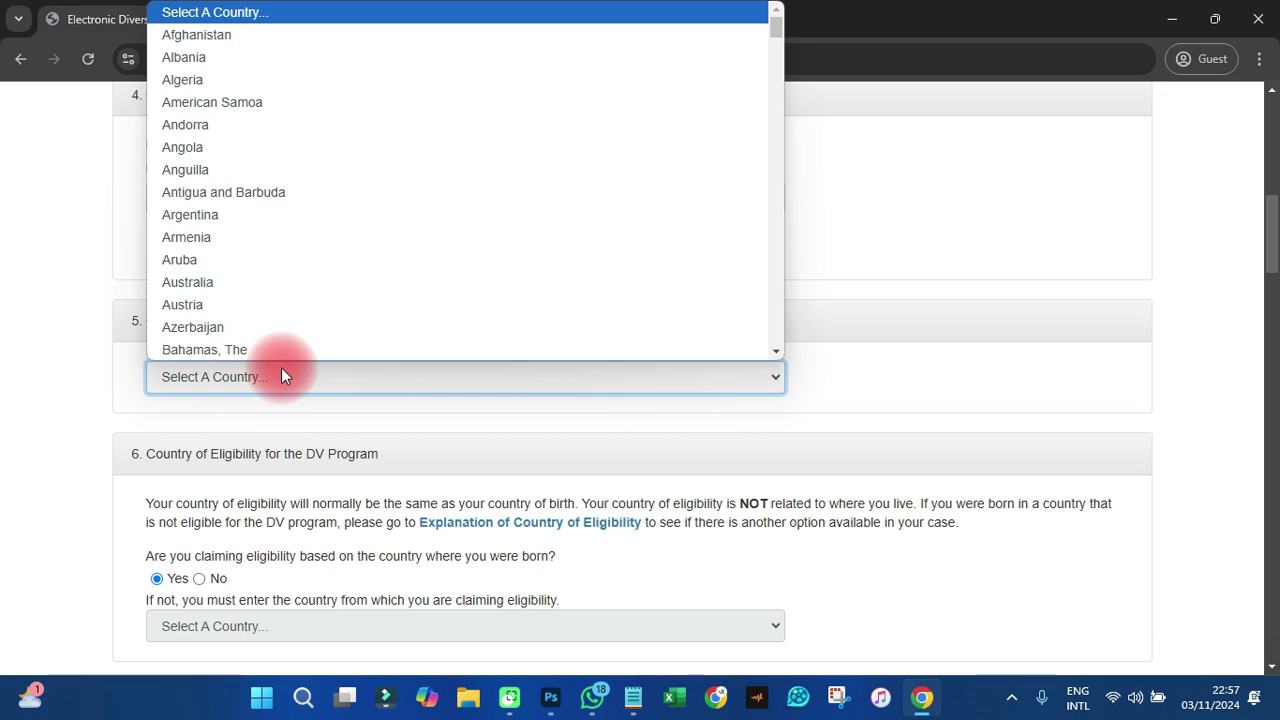
type("gh")
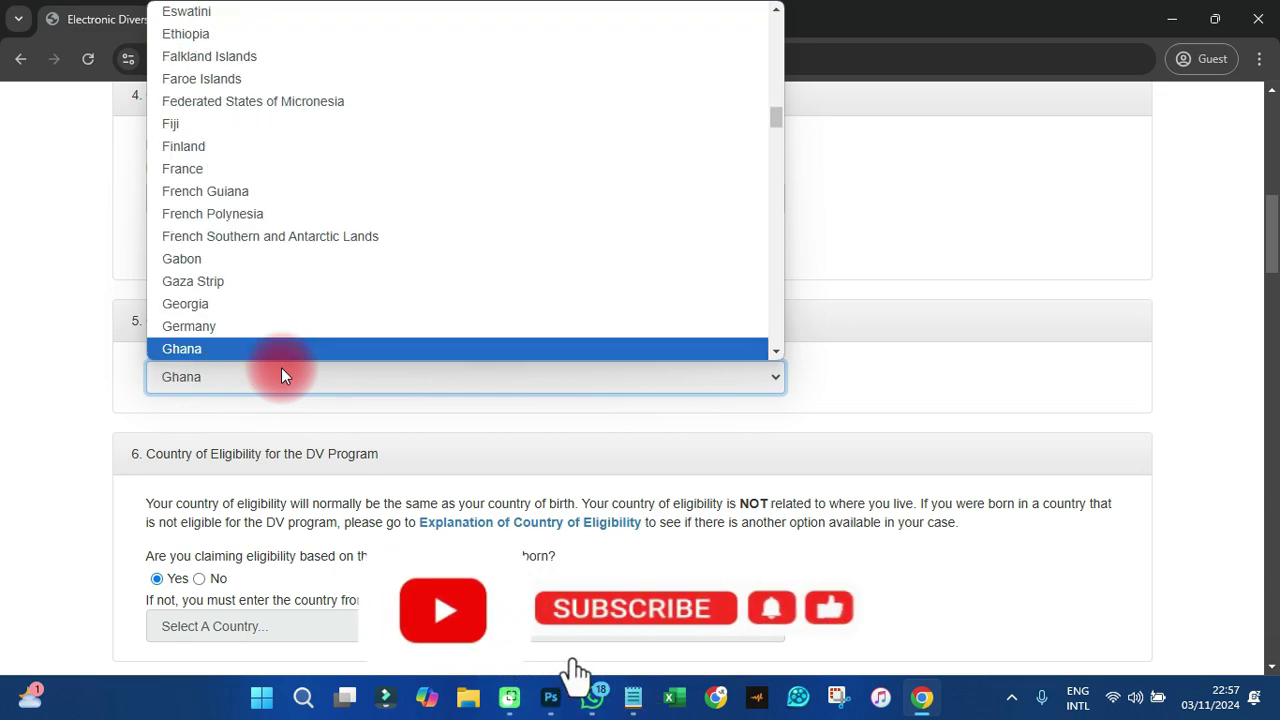
key("Return")
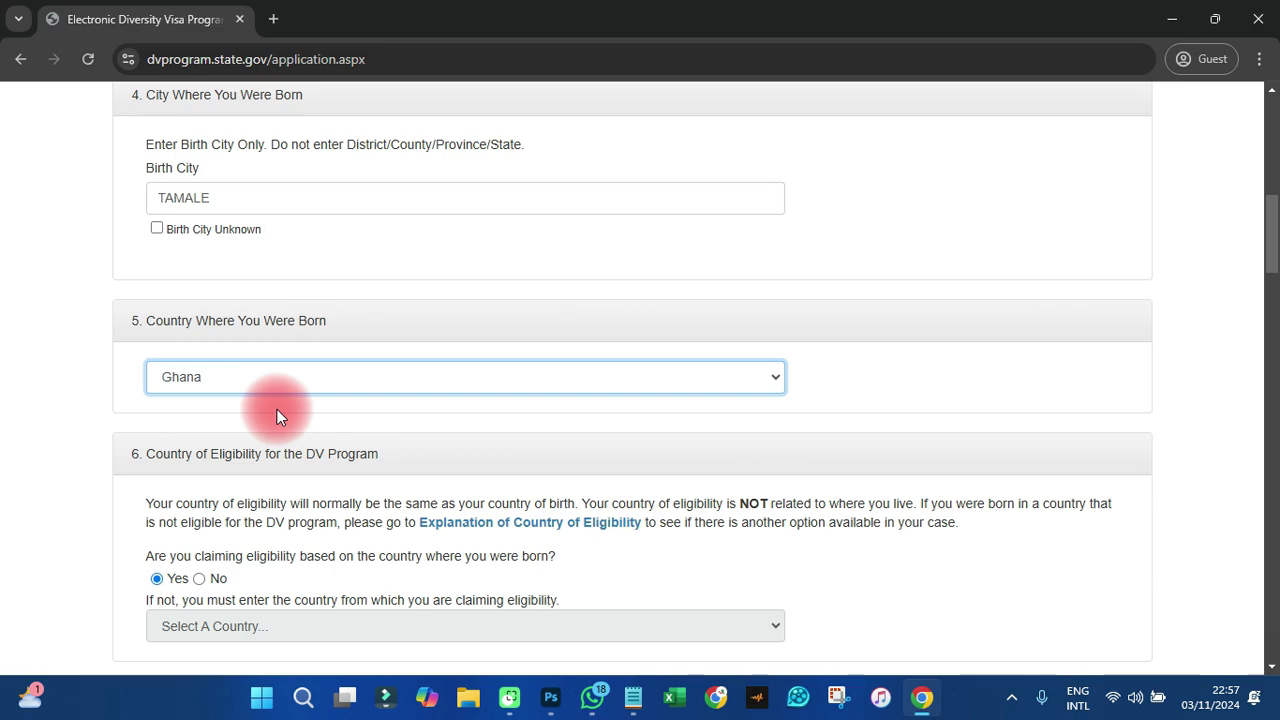
scroll(277, 409, "down", 2)
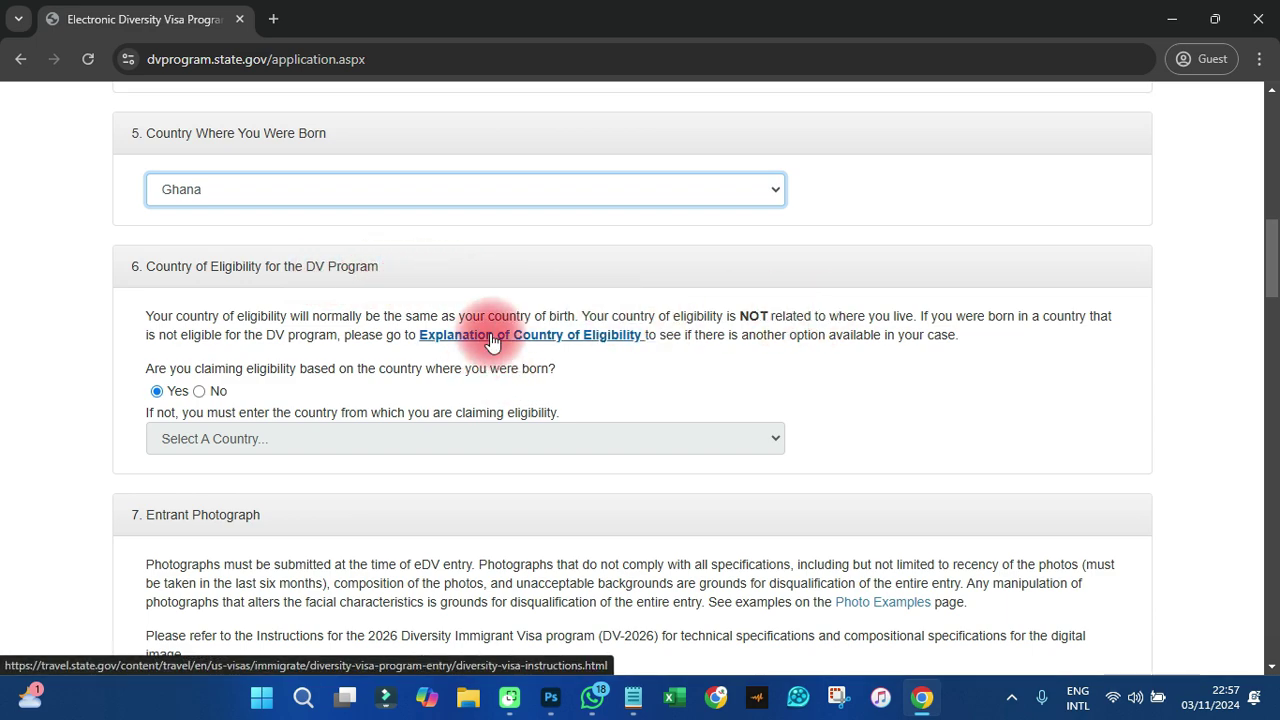
scroll(470, 337, "down", 1)
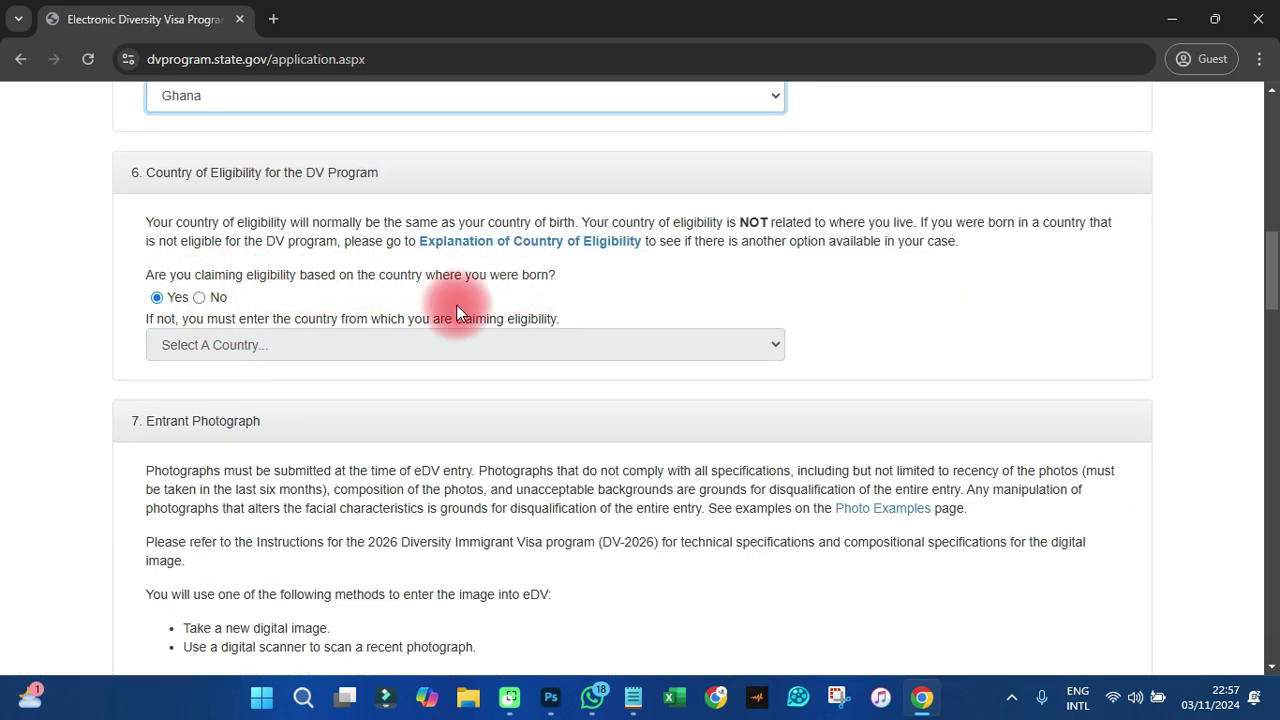
left_click(157, 298)
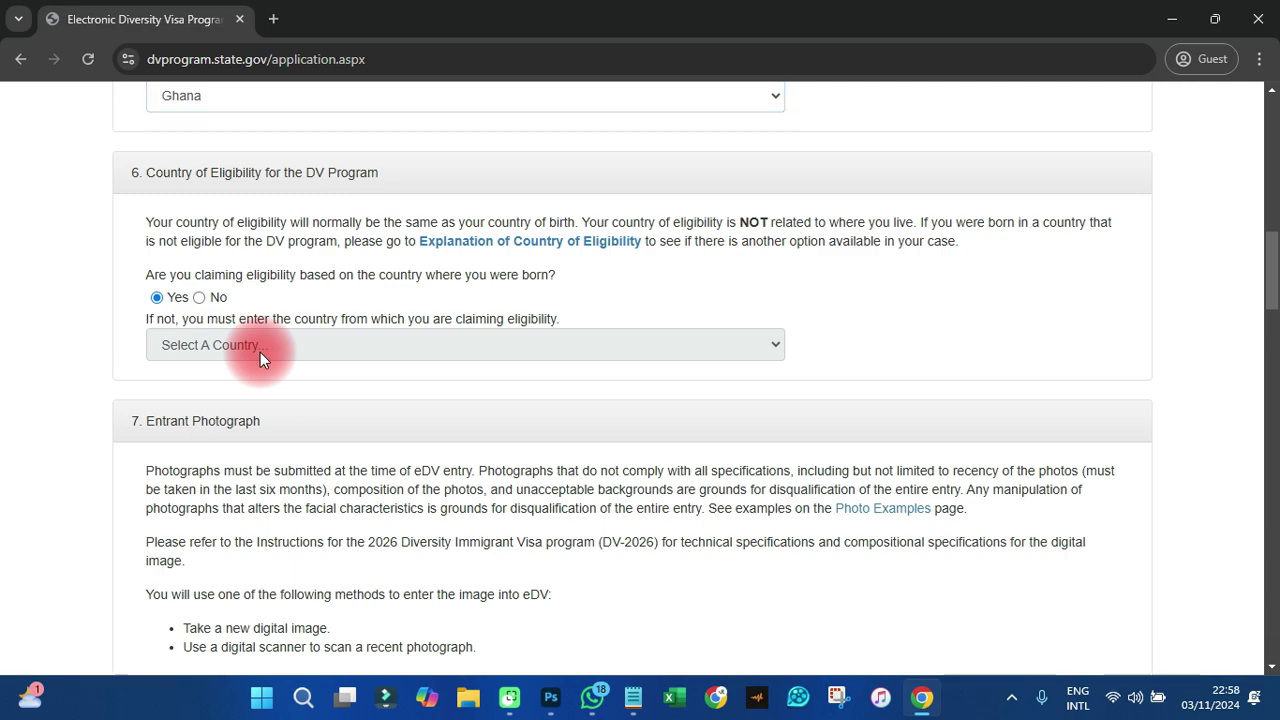
scroll(259, 351, "down", 1)
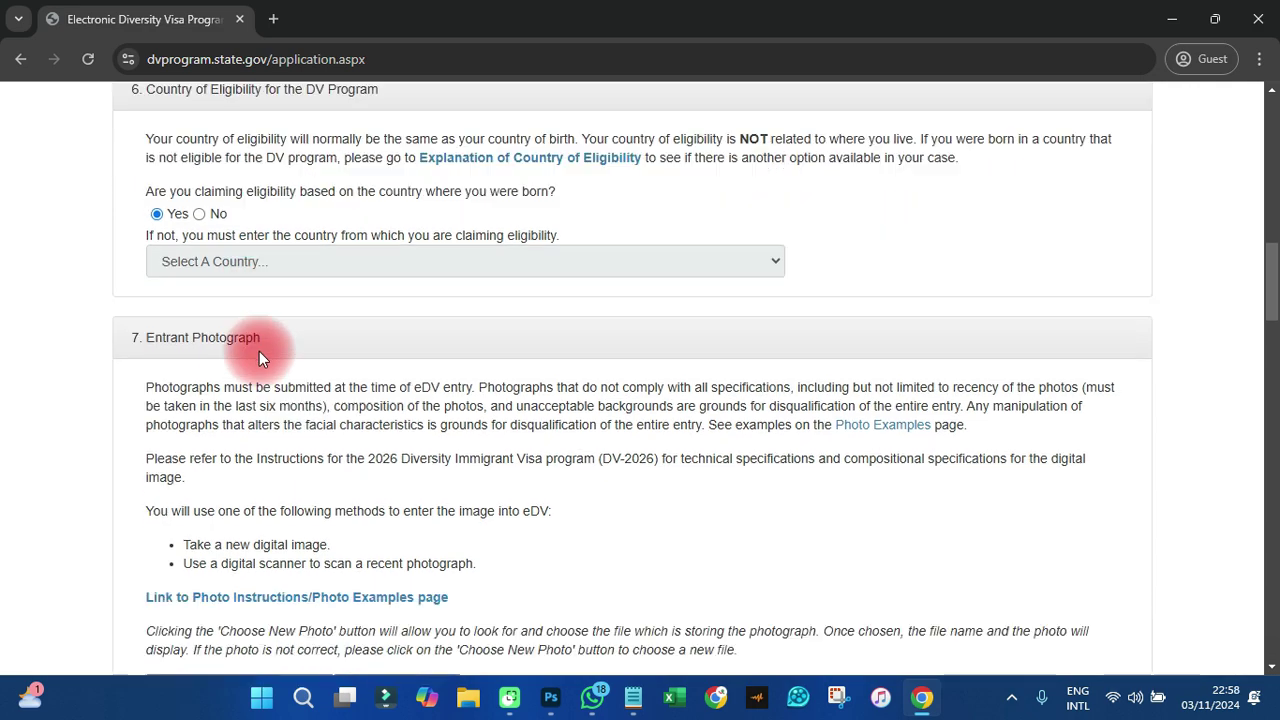
- Upload IMAGE.jpg from the JARAPRESS DESIGNS folder as the entrant photograph
scroll(265, 332, "down", 2)
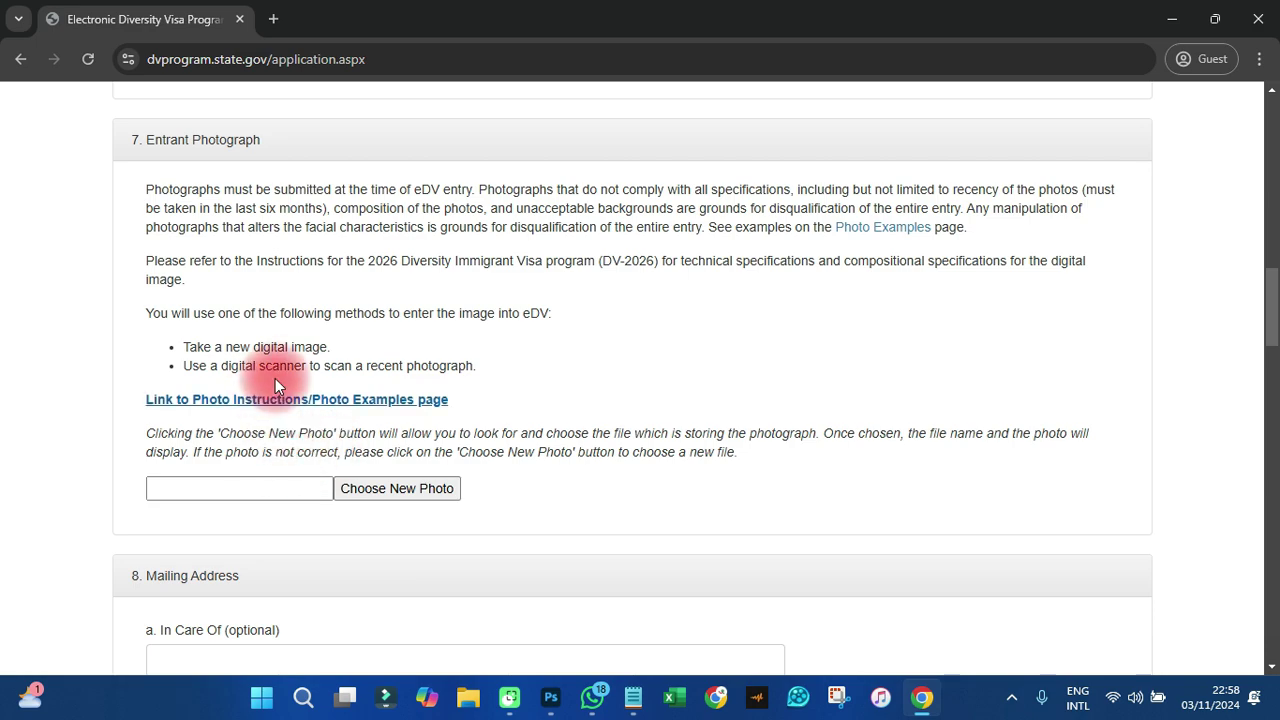
left_click(389, 492)
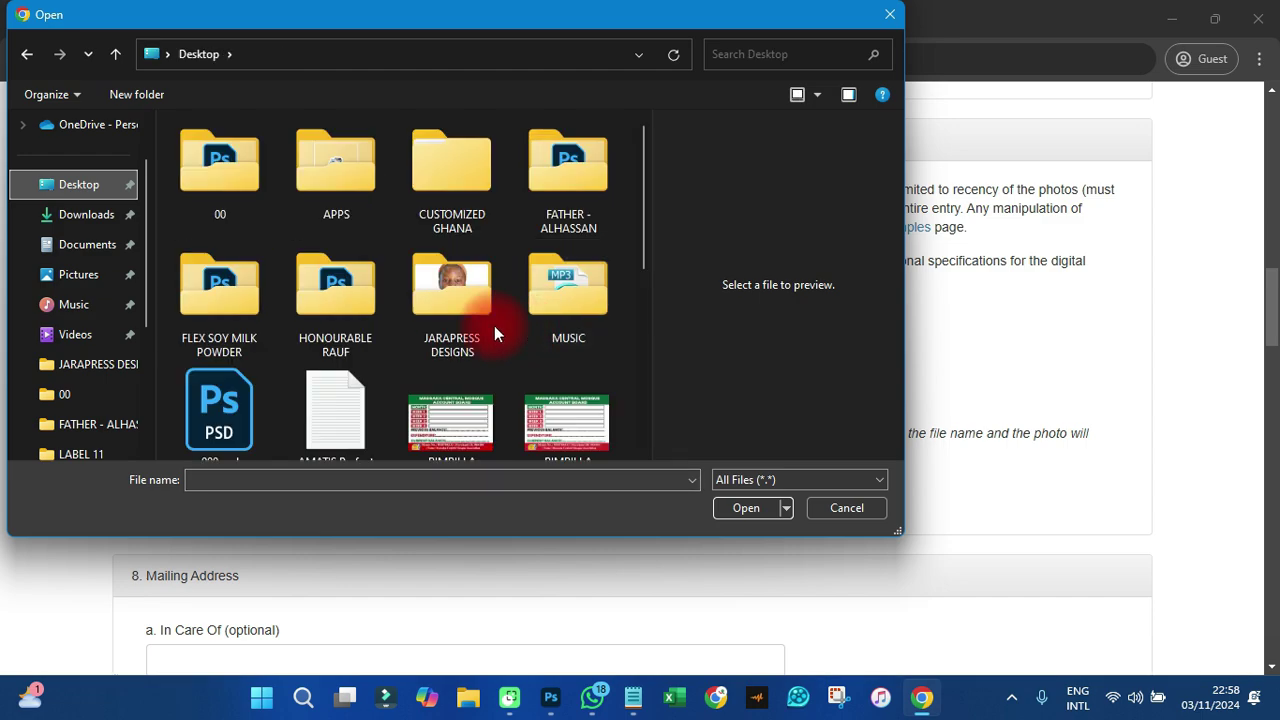
double_click(462, 286)
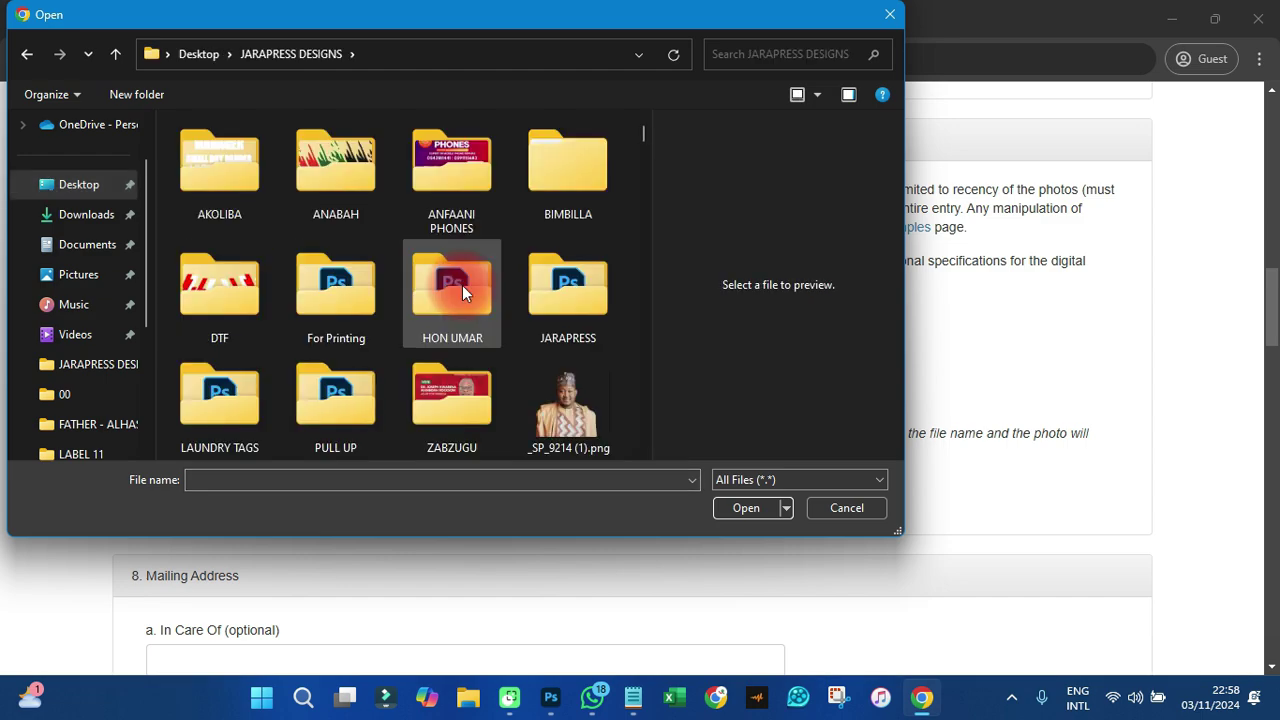
scroll(462, 288, "down", 5)
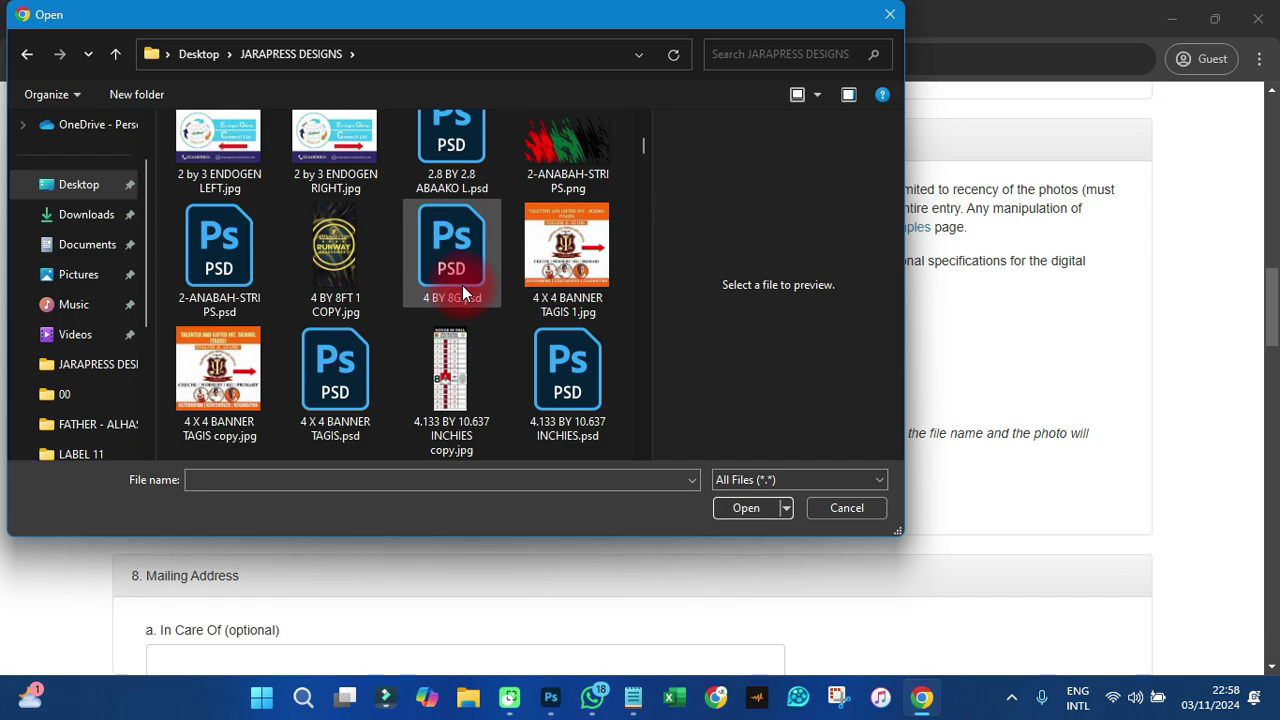
left_click(462, 288)
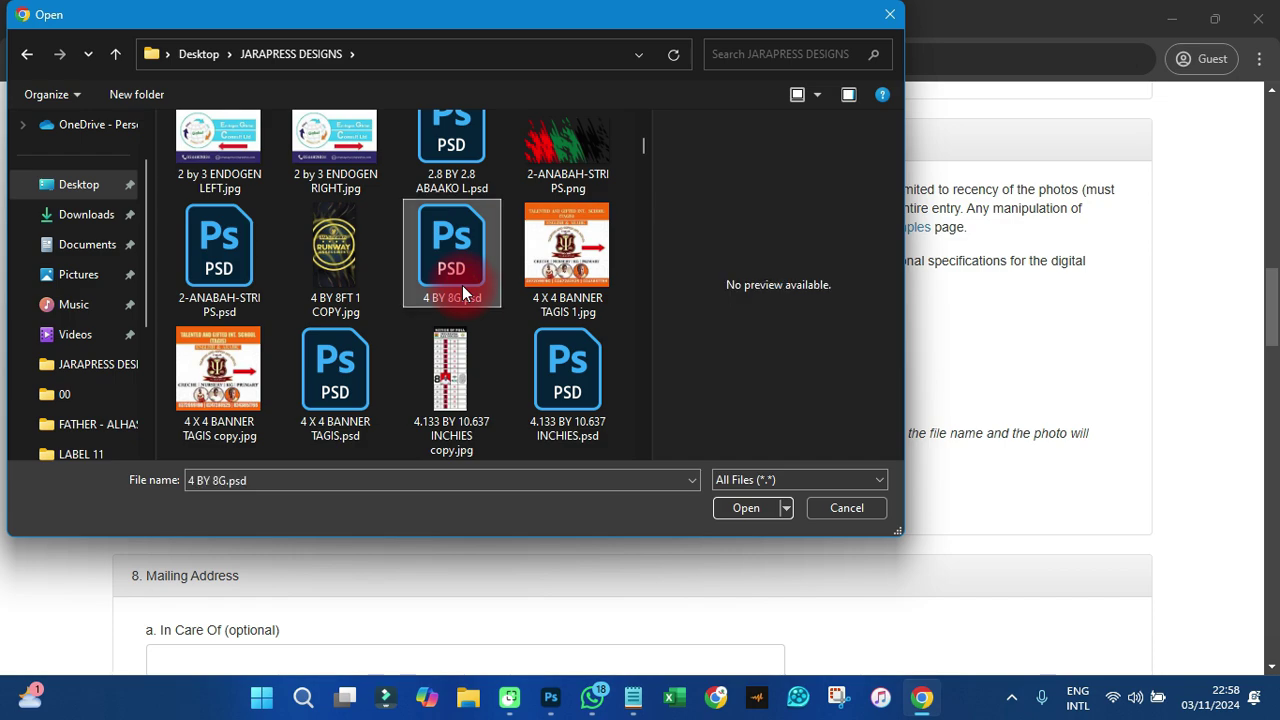
key("i")
left_click(213, 294)
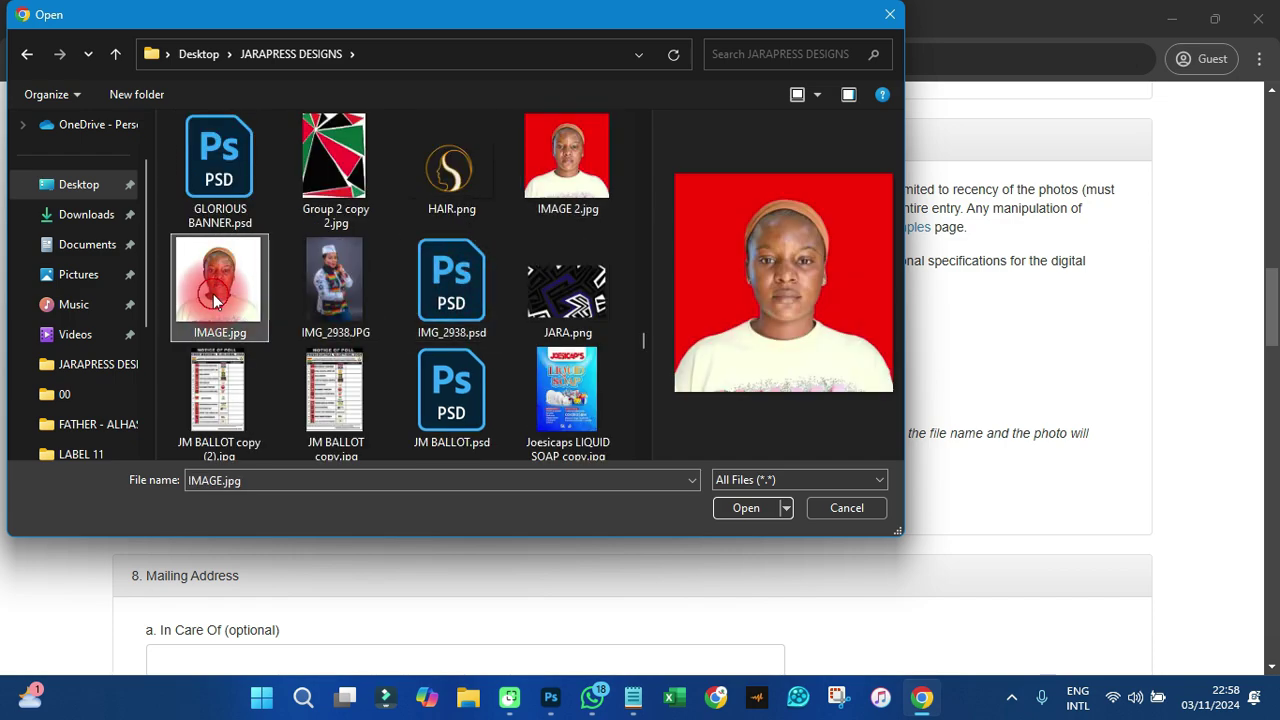
left_click(747, 508)
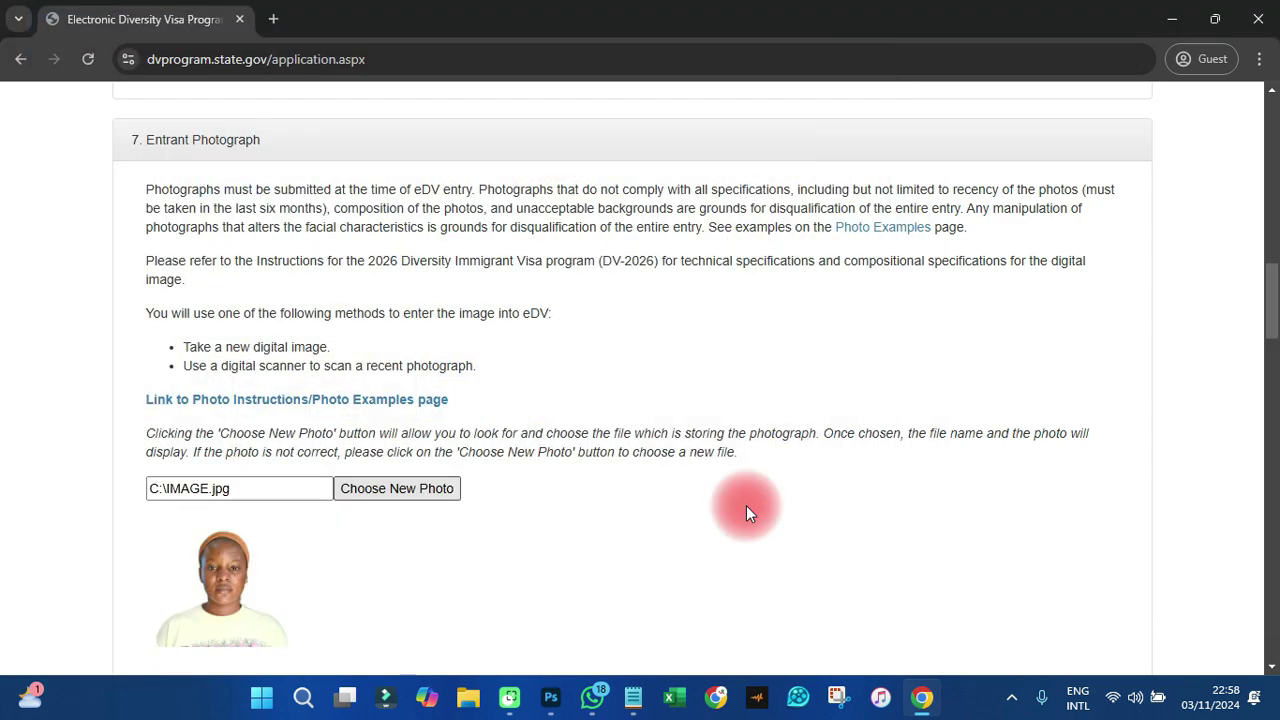
scroll(260, 450, "down", 2)
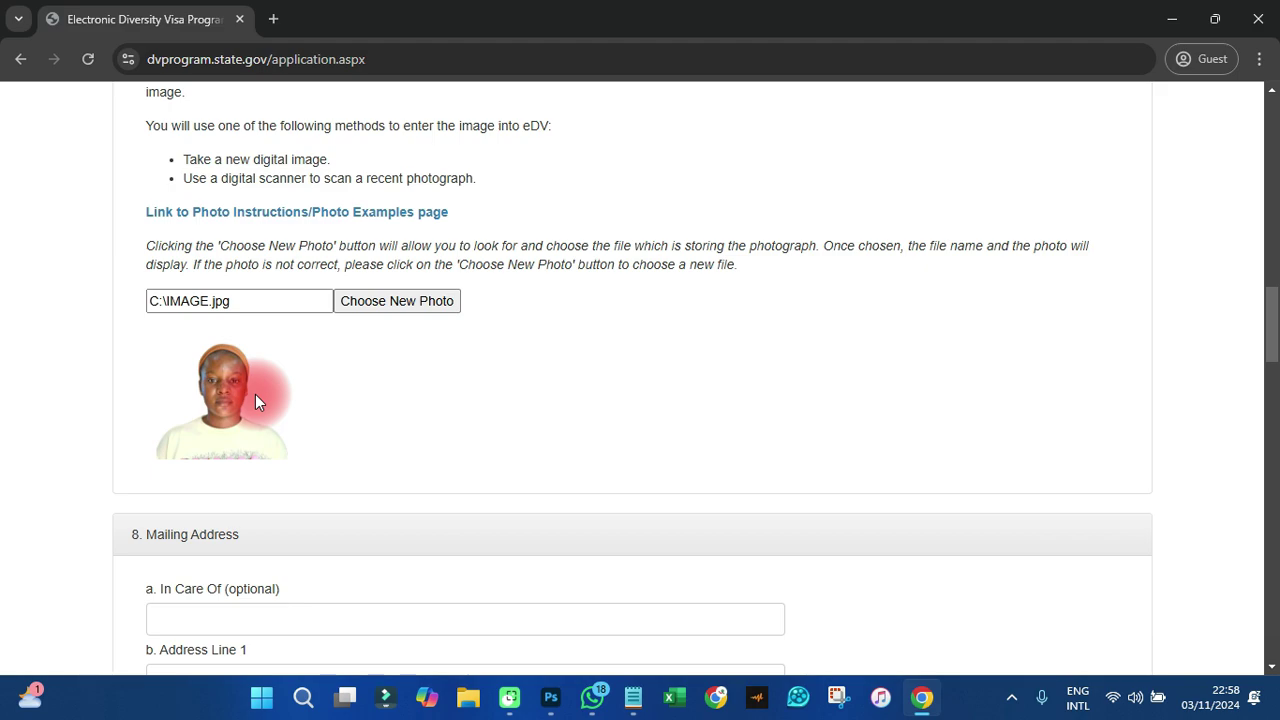
scroll(255, 394, "down", 3)
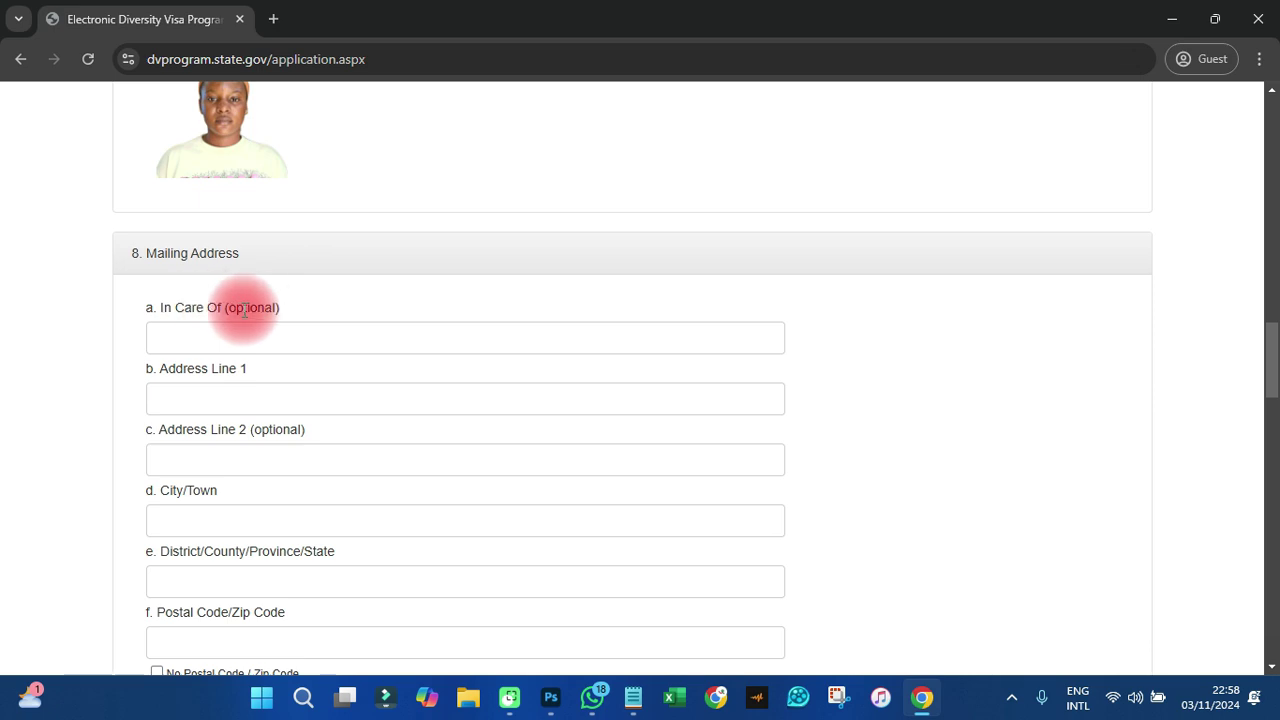
- Enter the first mailing address line without a trailing comma and the city
left_click_drag(284, 310, 84, 313)
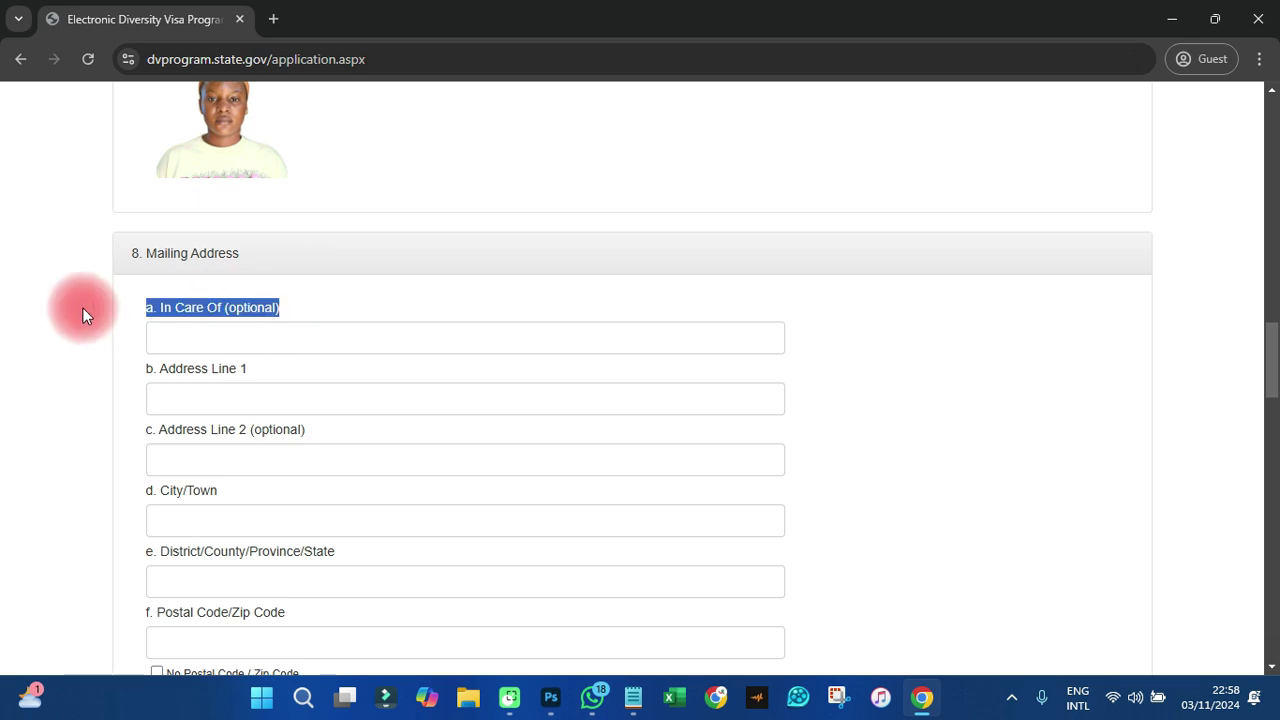
left_click(222, 400)
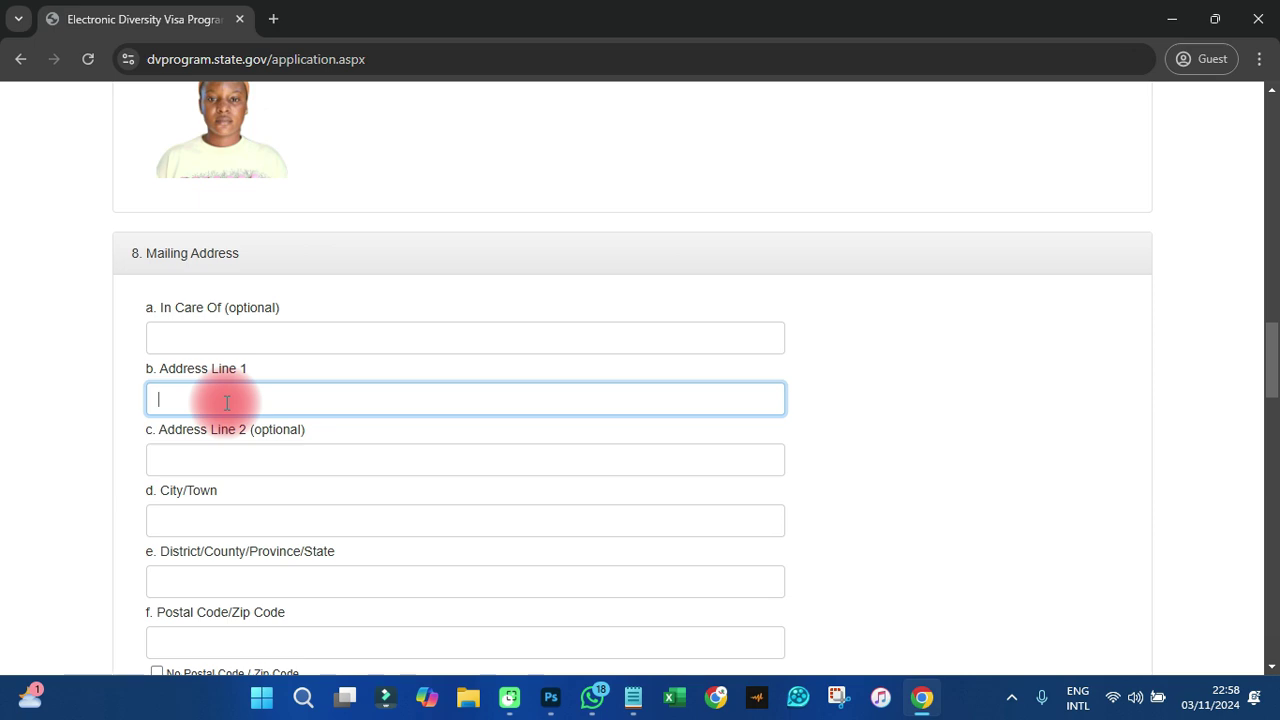
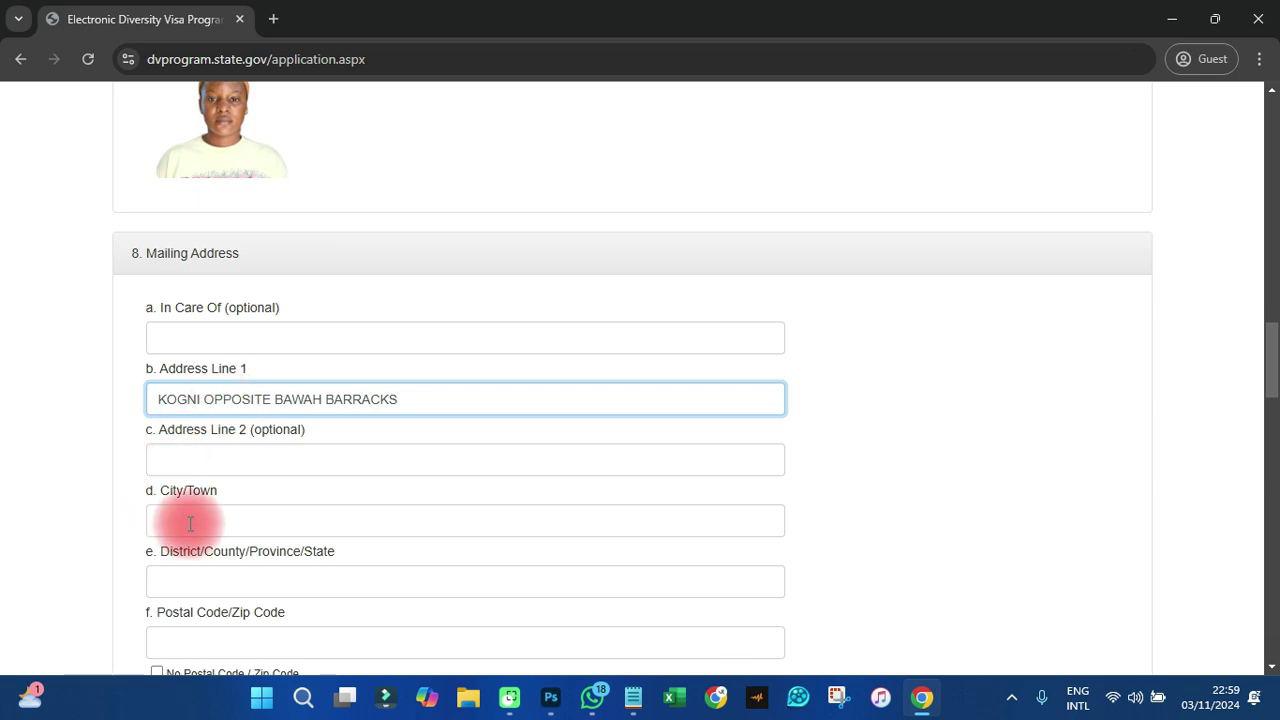
left_click(190, 521)
type("TAMALE")
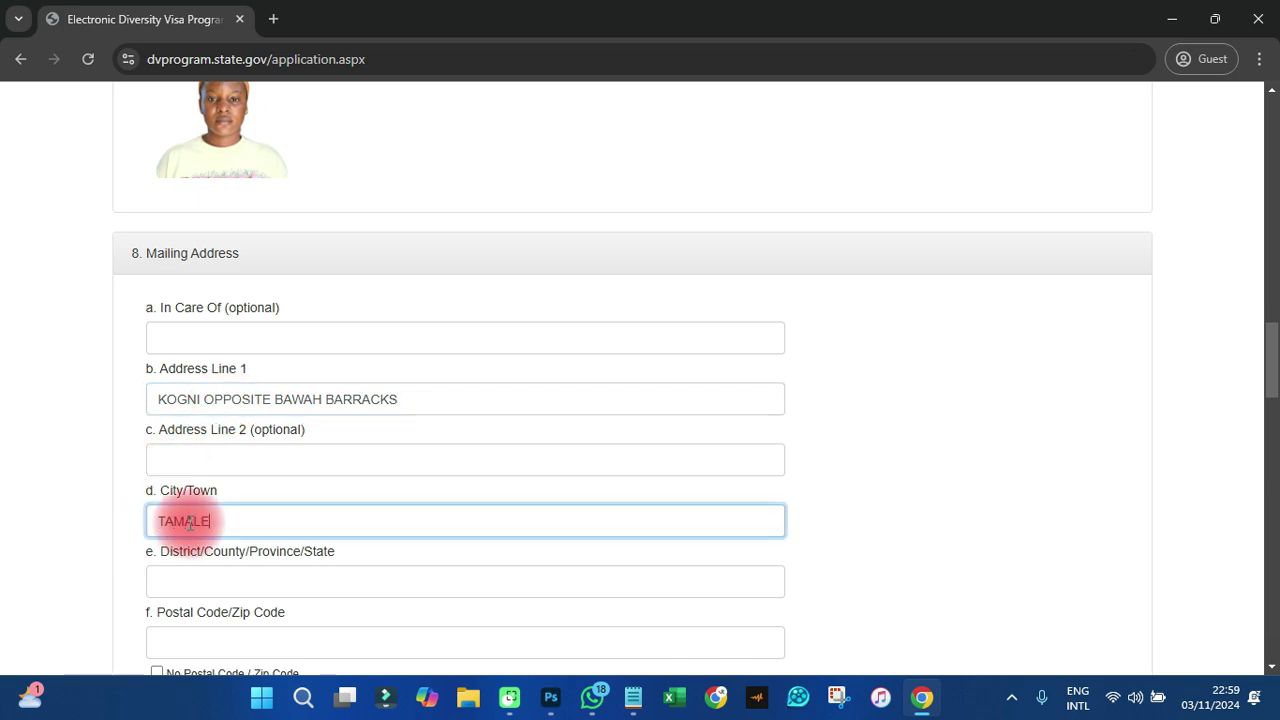
scroll(210, 390, "down", 2)
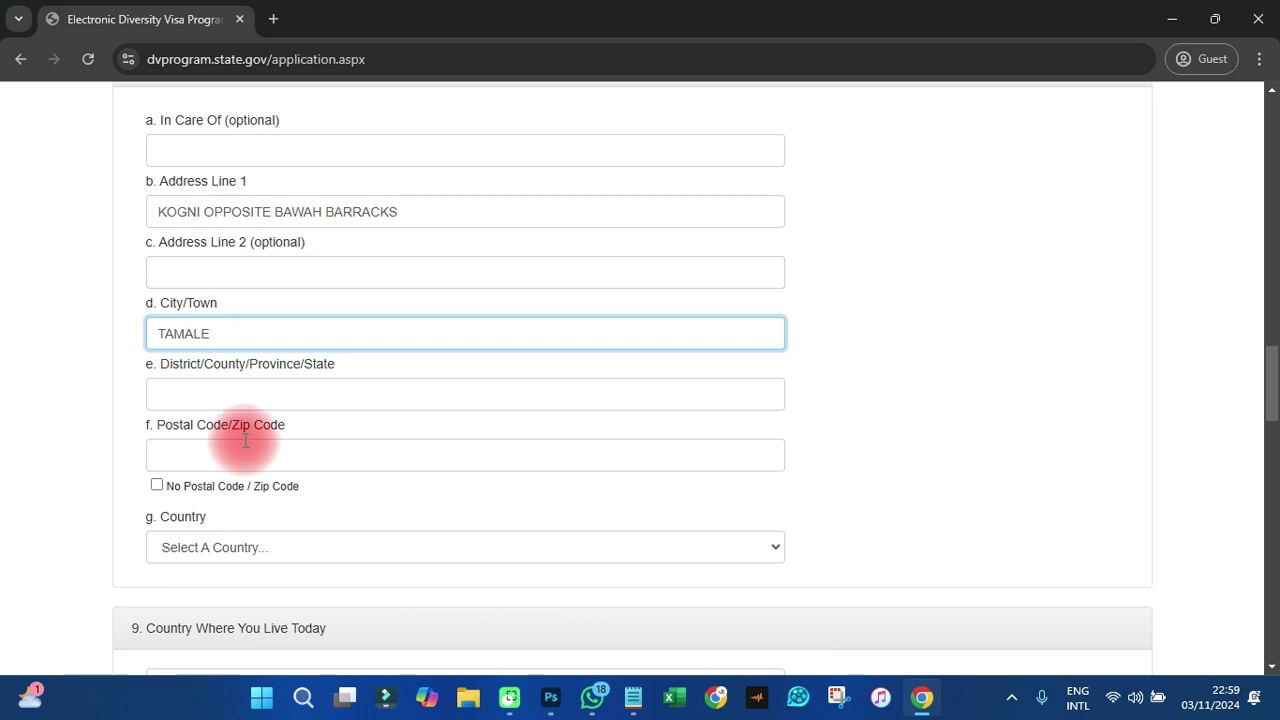
- Tick No Postal Code, enter the district, and set the mailing country to Ghana
left_click(156, 487)
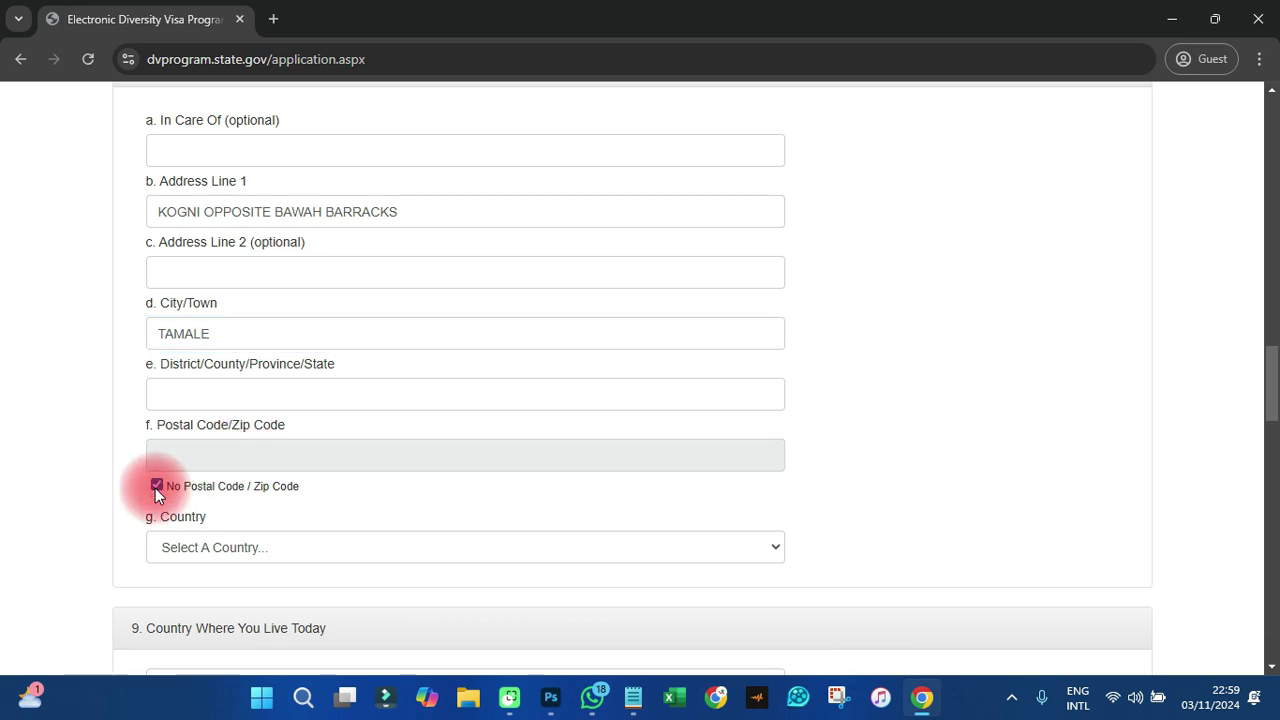
left_click(199, 396)
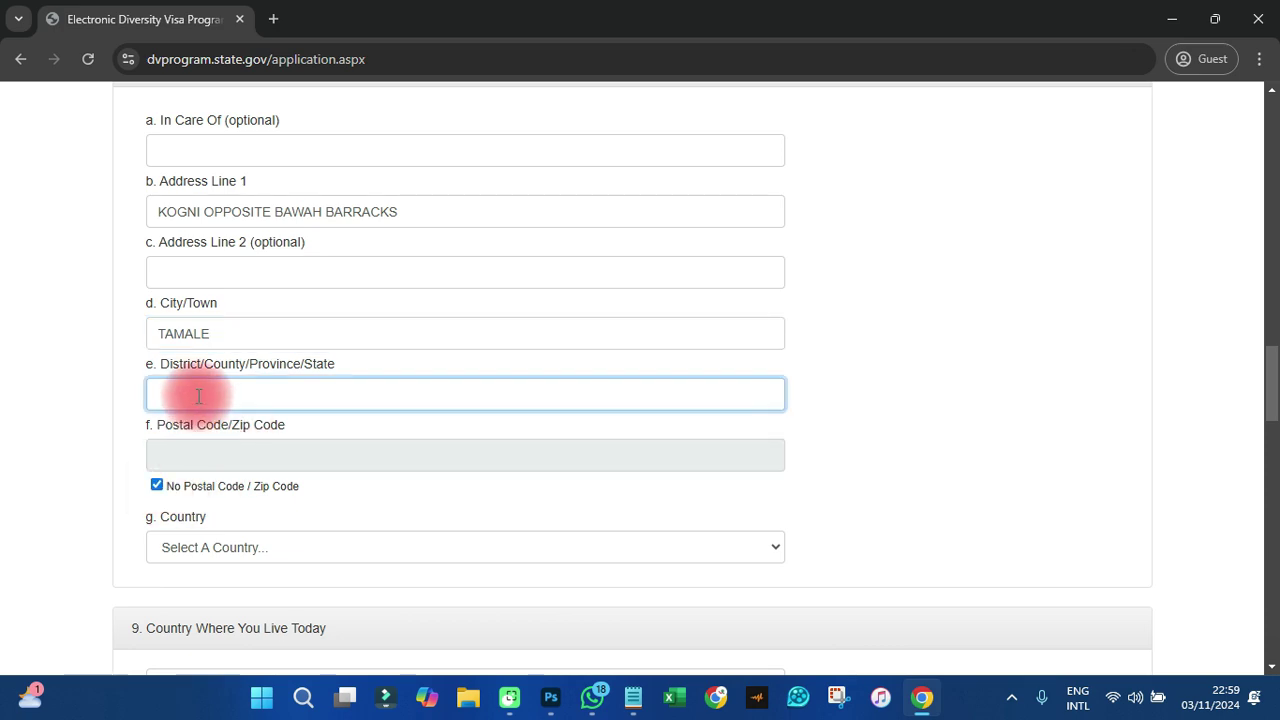
type("SAGNARIGU")
scroll(217, 440, "down", 1)
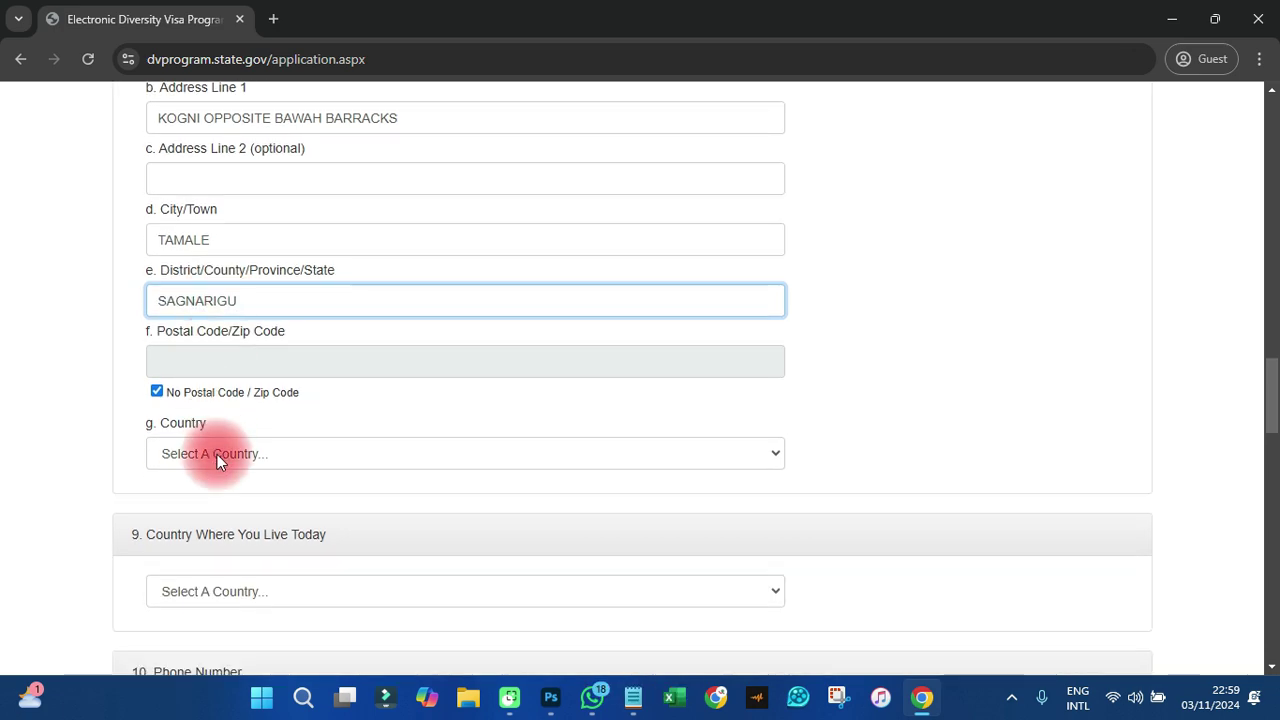
left_click(217, 454)
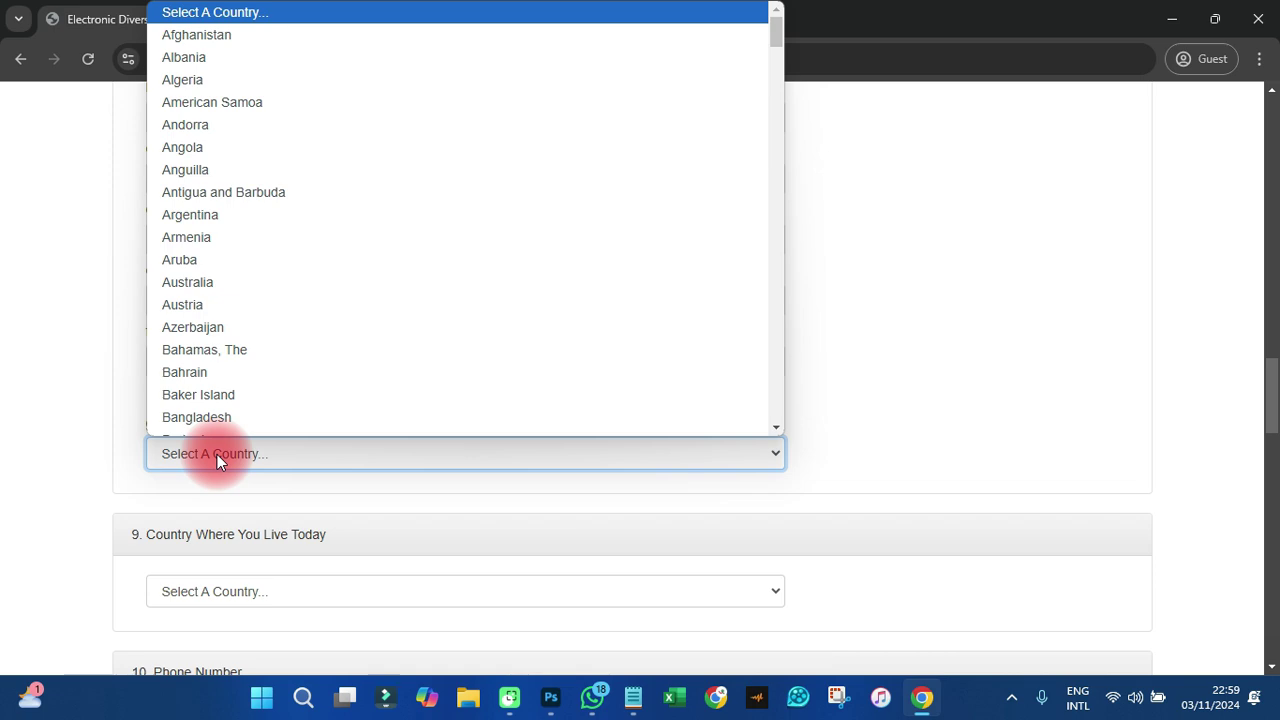
type("gh")
key("Return")
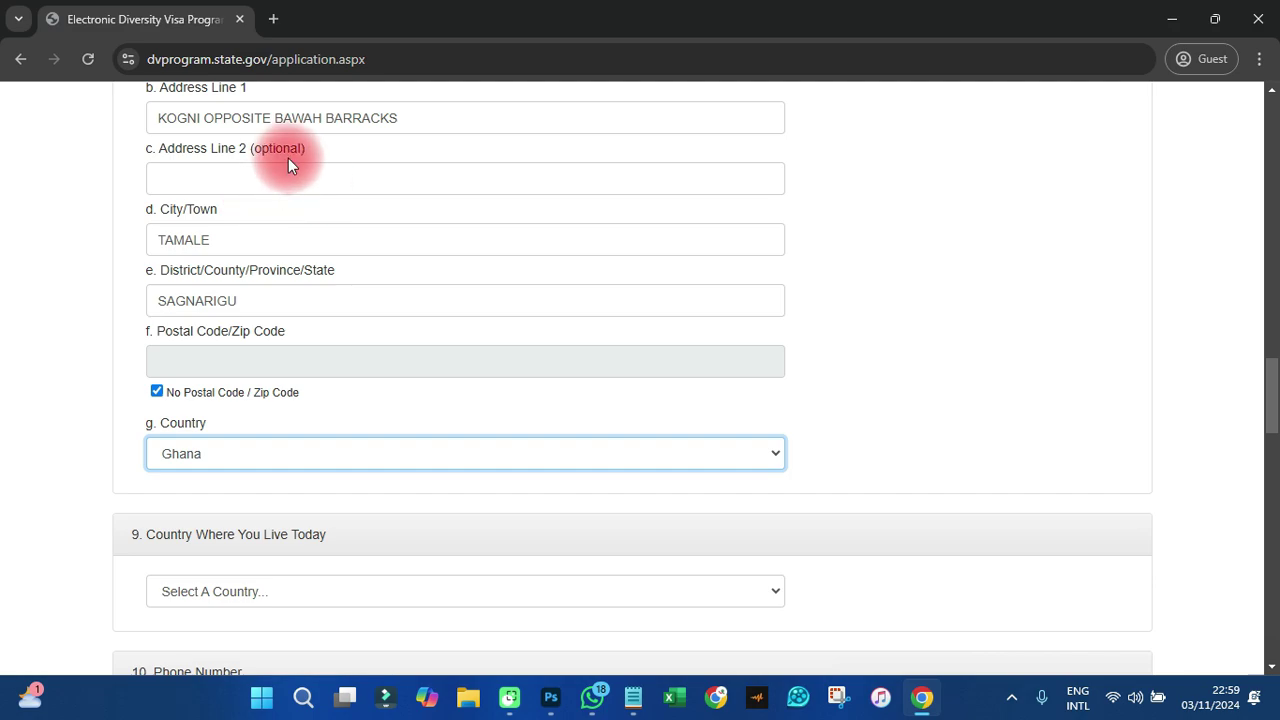
left_click_drag(288, 165, 210, 150)
scroll(321, 177, "up", 2)
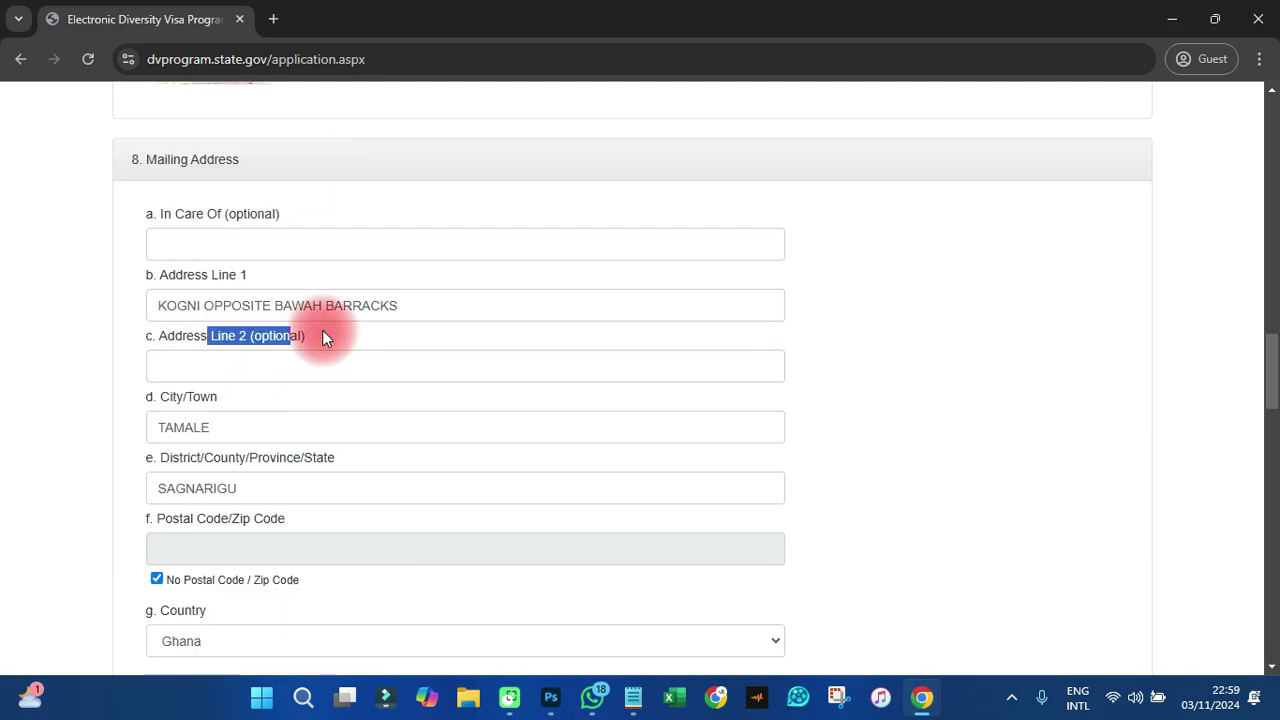
scroll(296, 330, "down", 5)
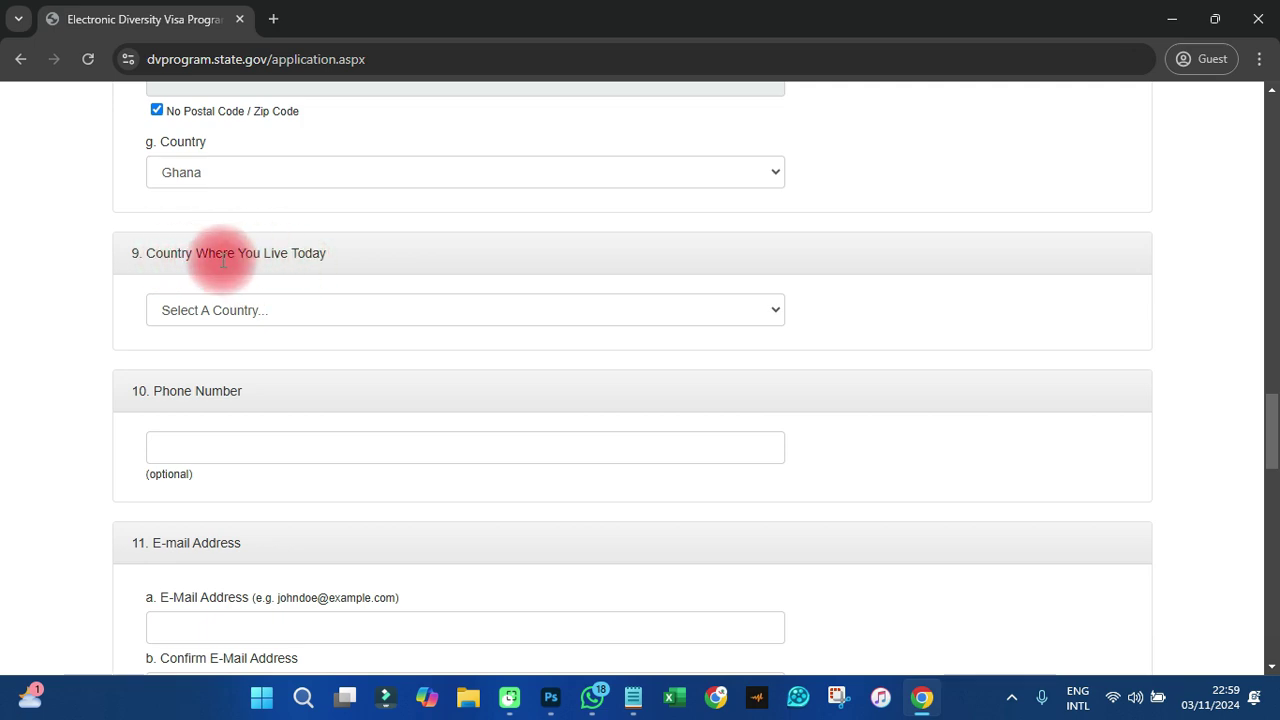
- Set Ghana as the country of residence and enter the entrant's phone number
left_click(291, 308)
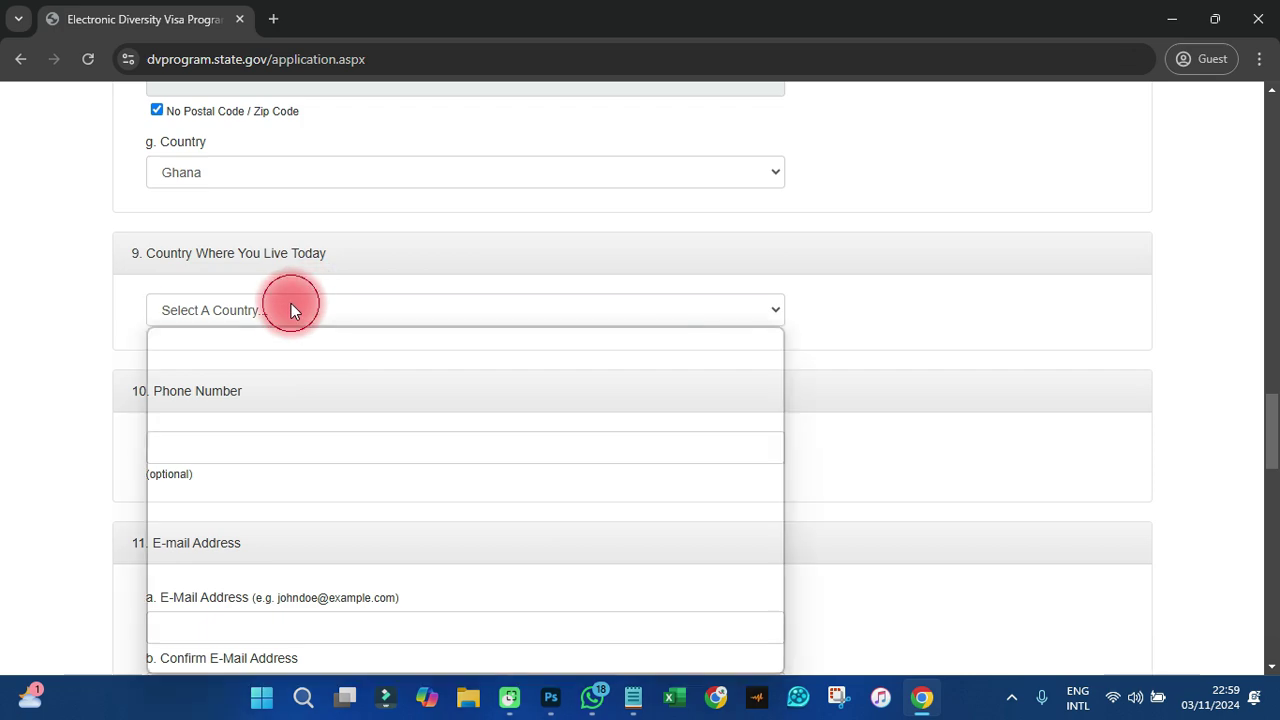
type("gh")
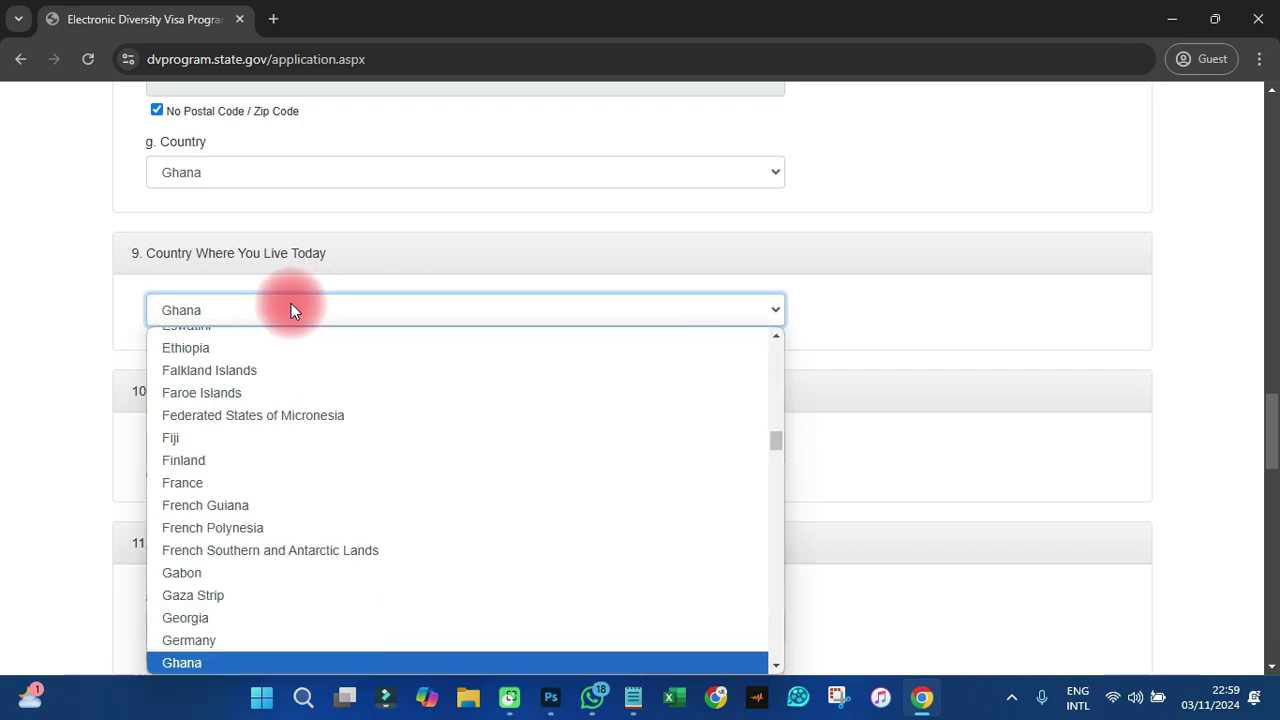
key("Return")
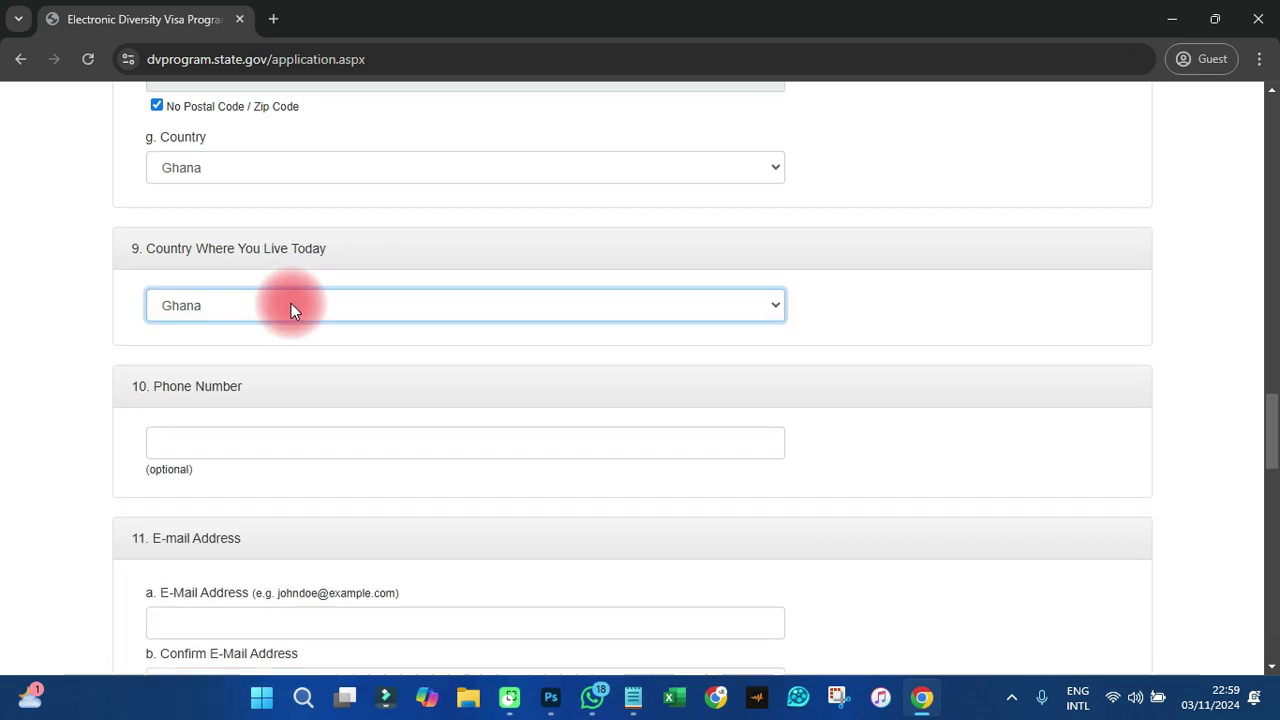
scroll(291, 310, "down", 2)
left_click(177, 259)
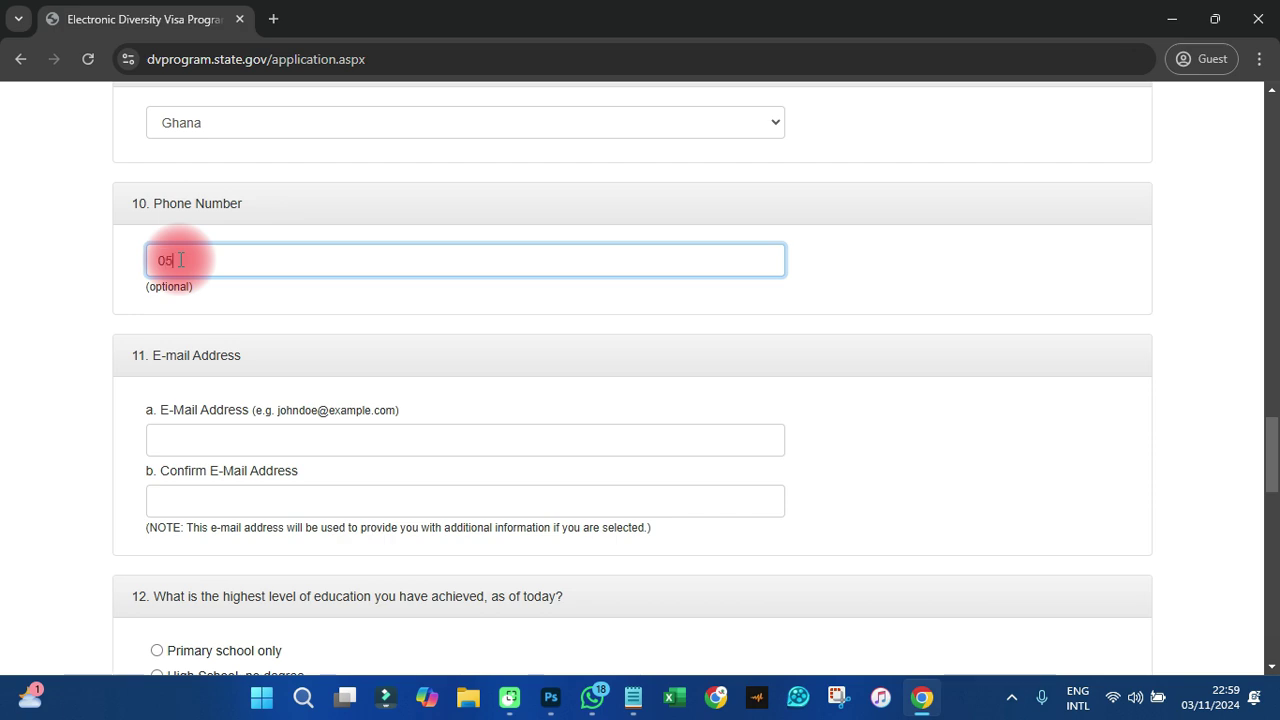
- Enter the entrant's e-mail address in both E-Mail and Confirm E-Mail fields
scroll(180, 260, "down", 1)
left_click(180, 344)
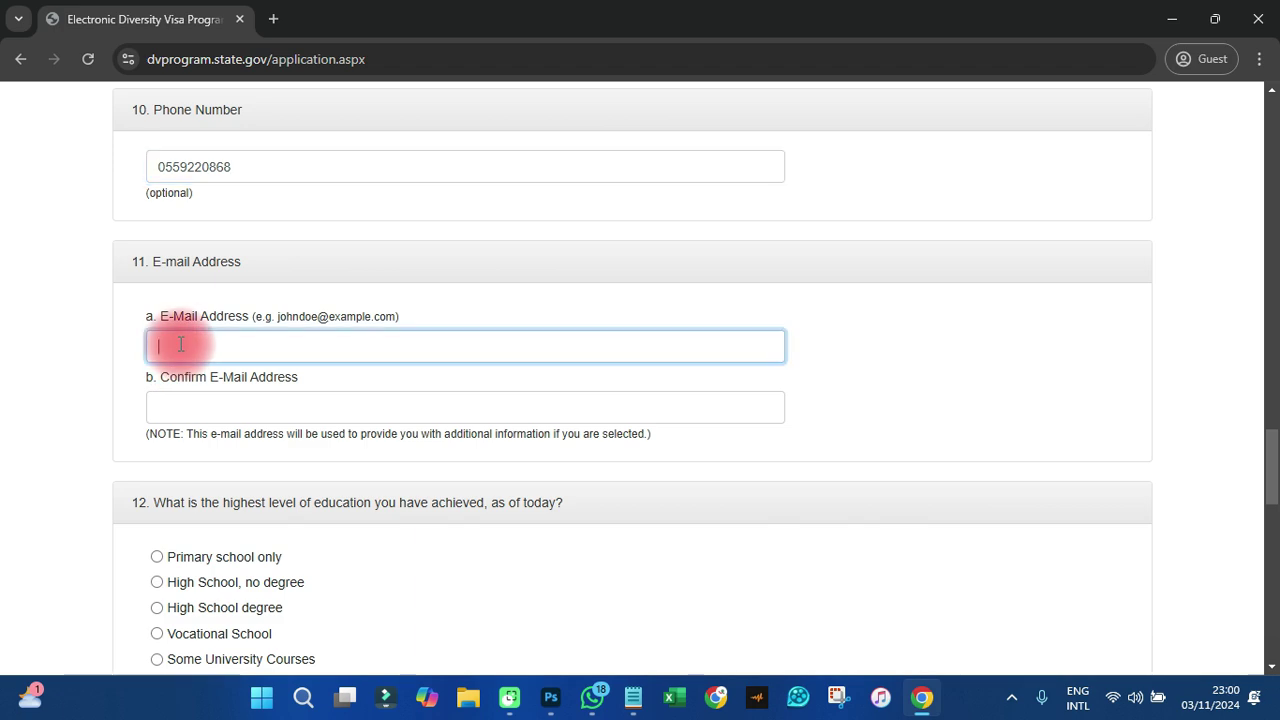
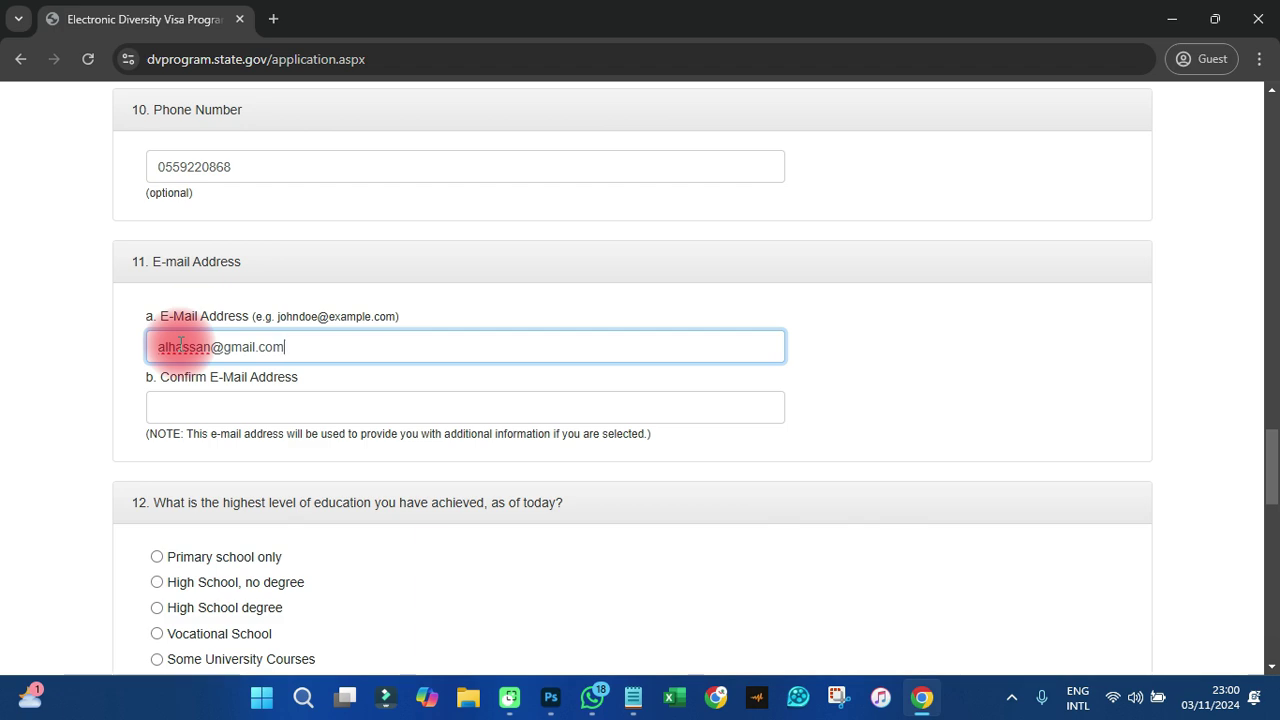
left_click(185, 406)
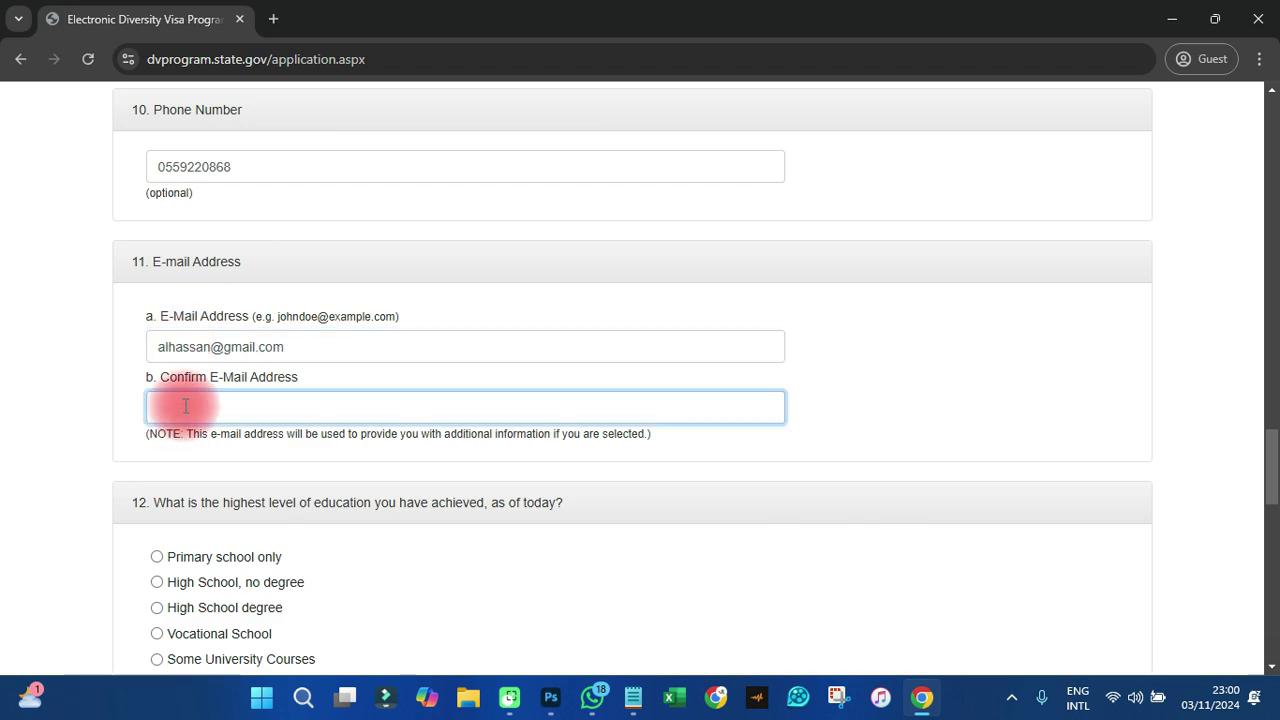
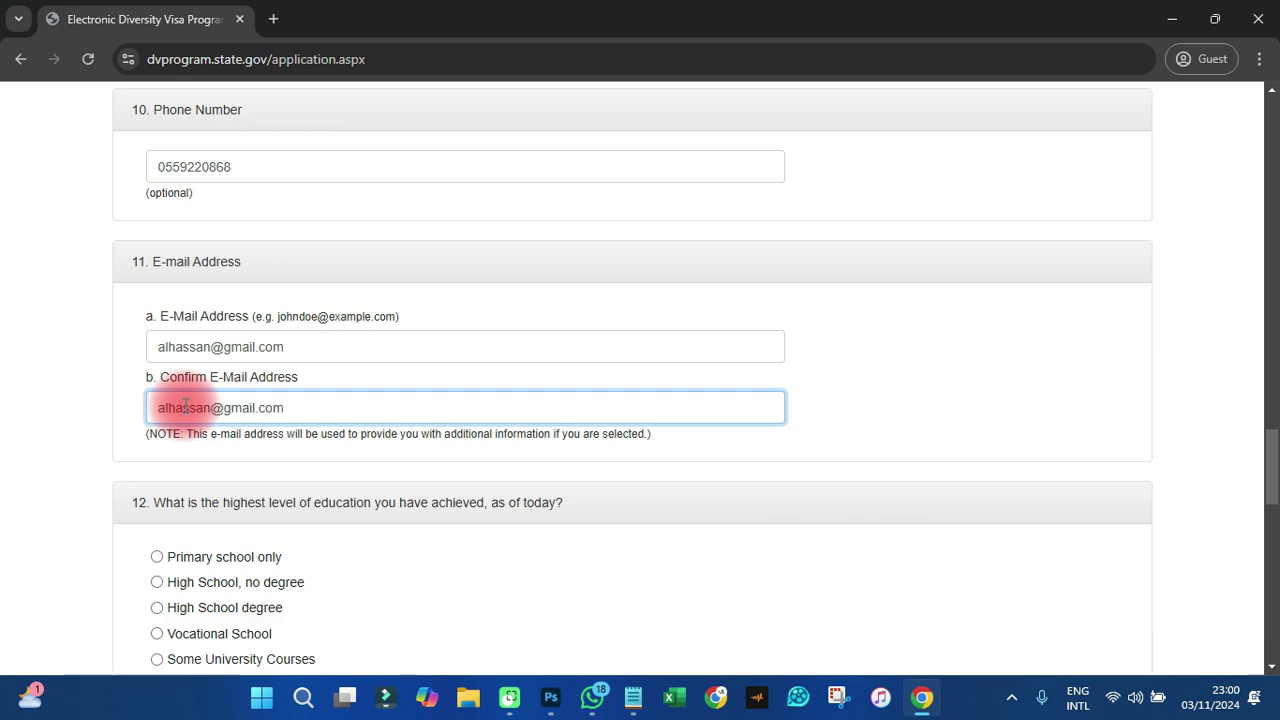
left_click(312, 445)
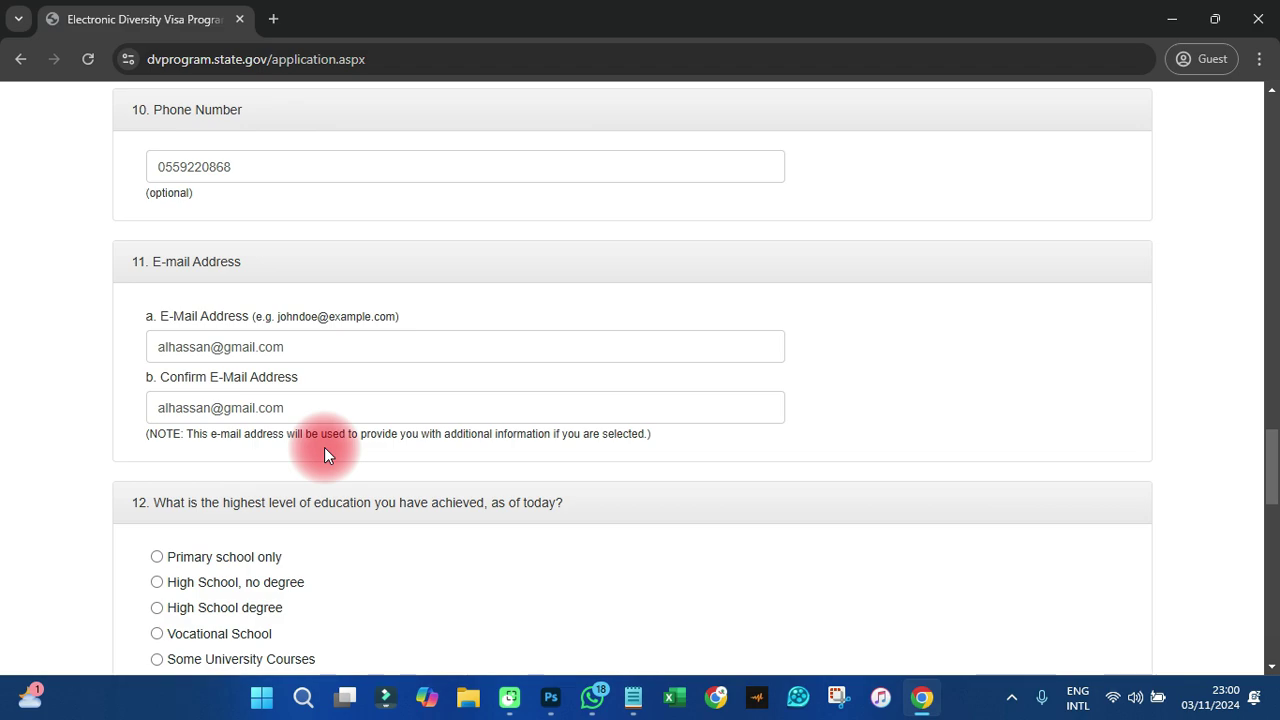
- Select 'High School, no degree' for question 12
scroll(324, 448, "down", 3)
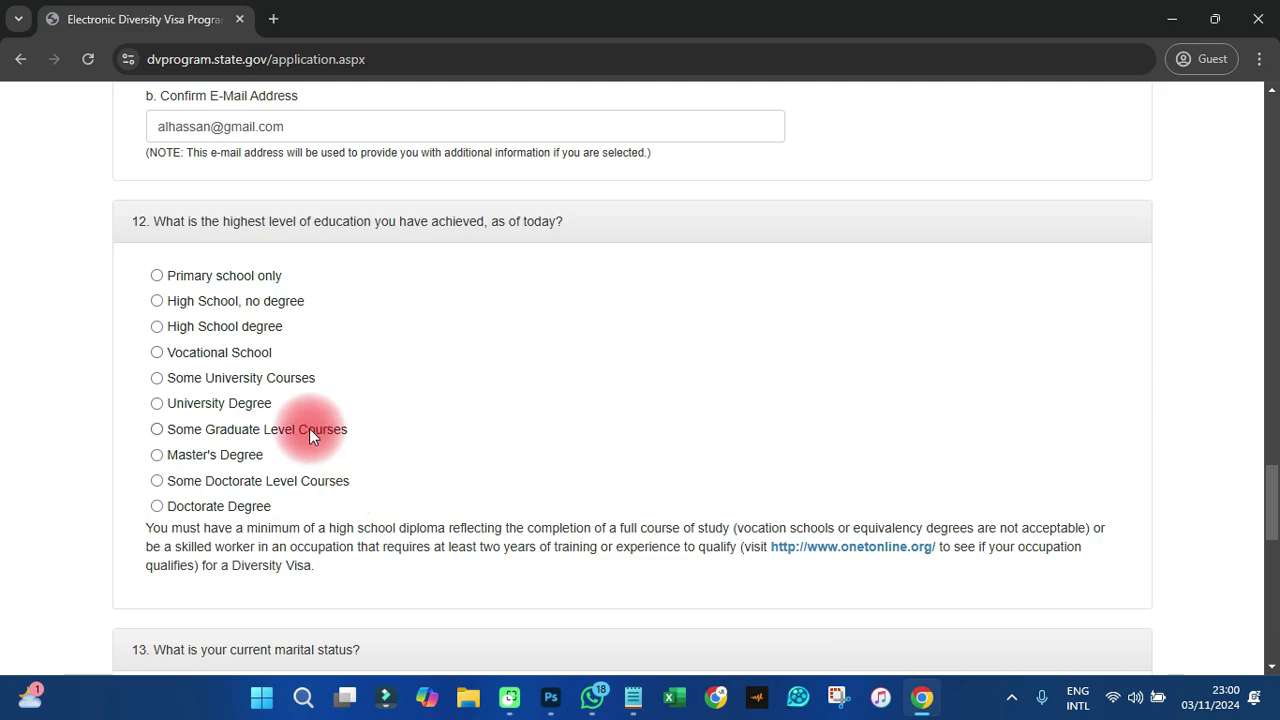
left_click(183, 305)
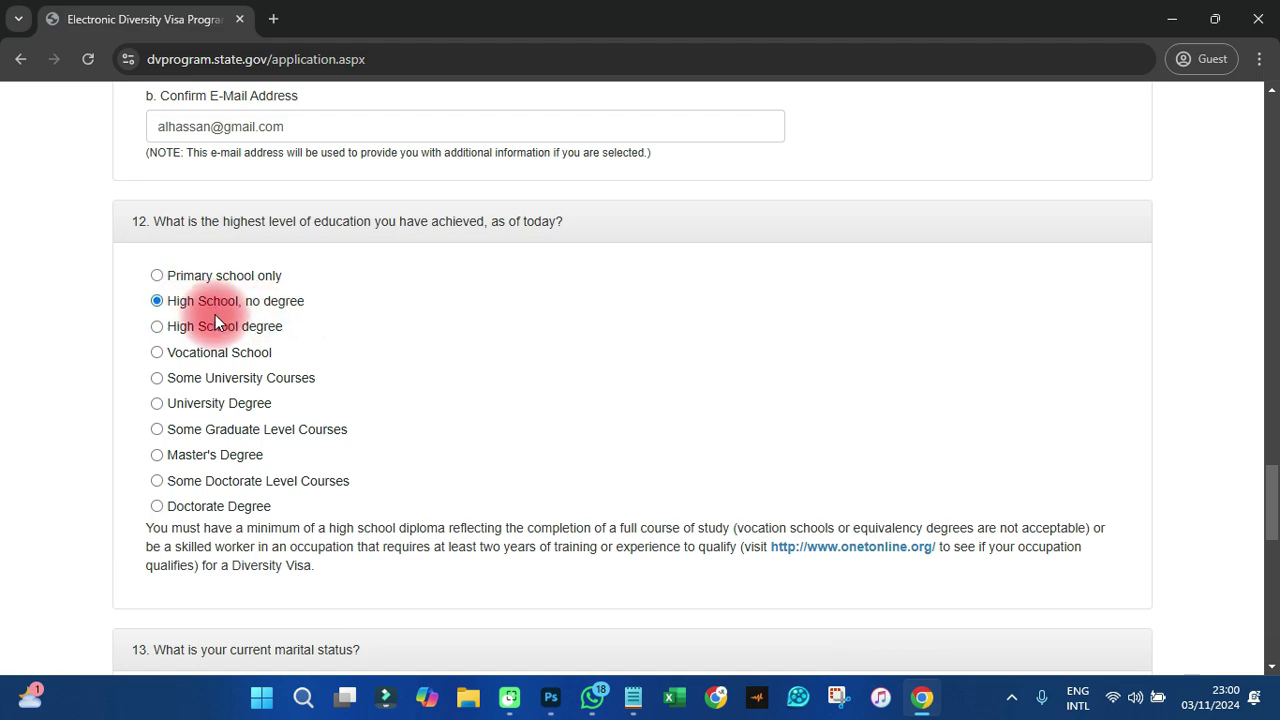
scroll(215, 360, "down", 4)
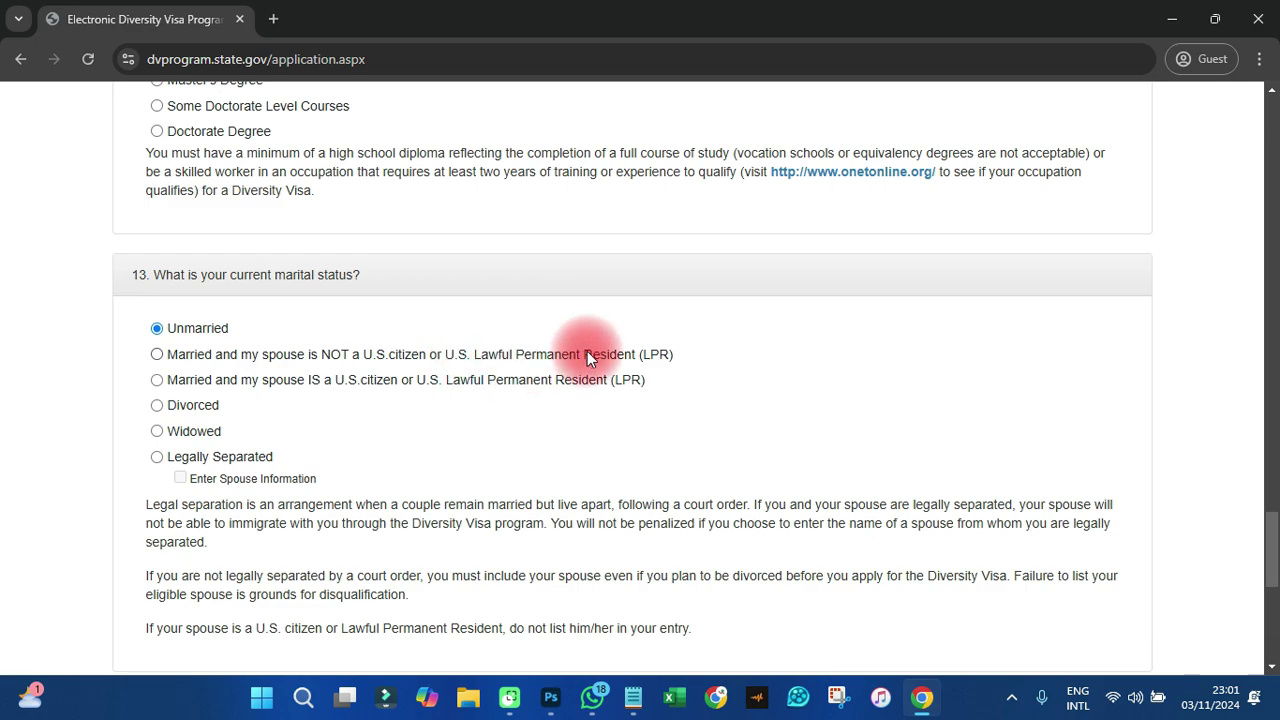
left_click(199, 365)
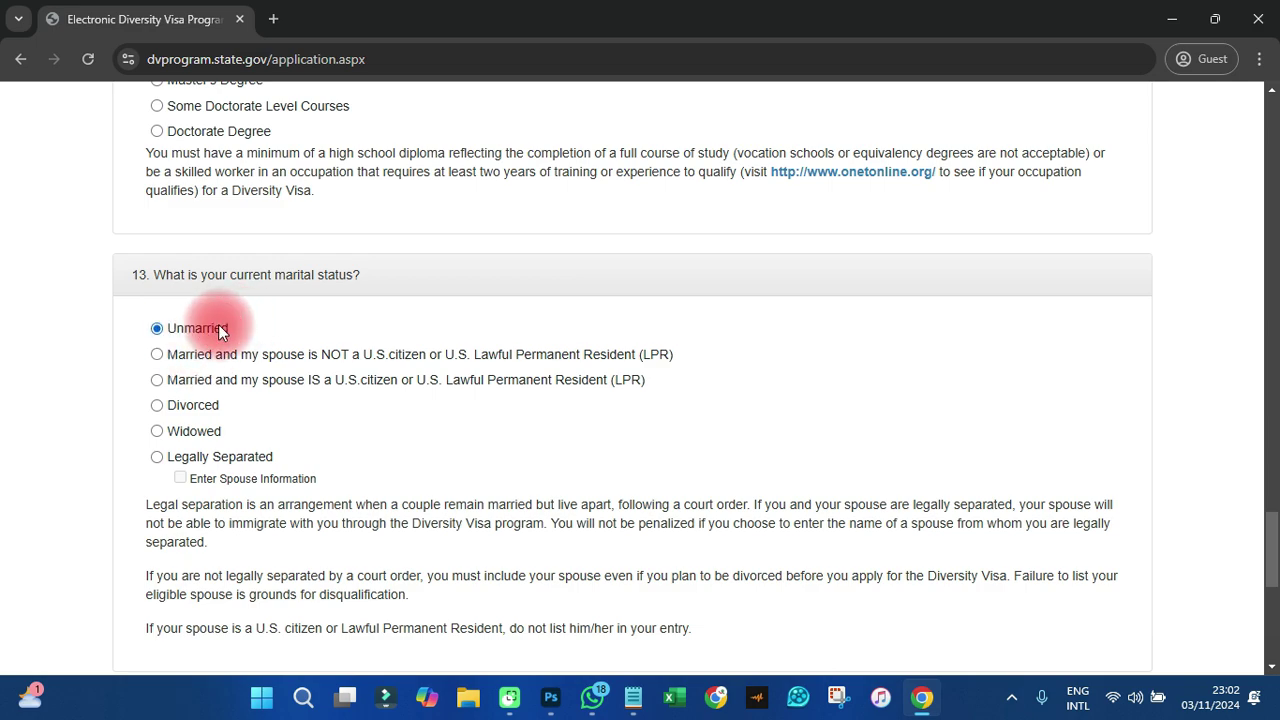
scroll(218, 330, "down", 4)
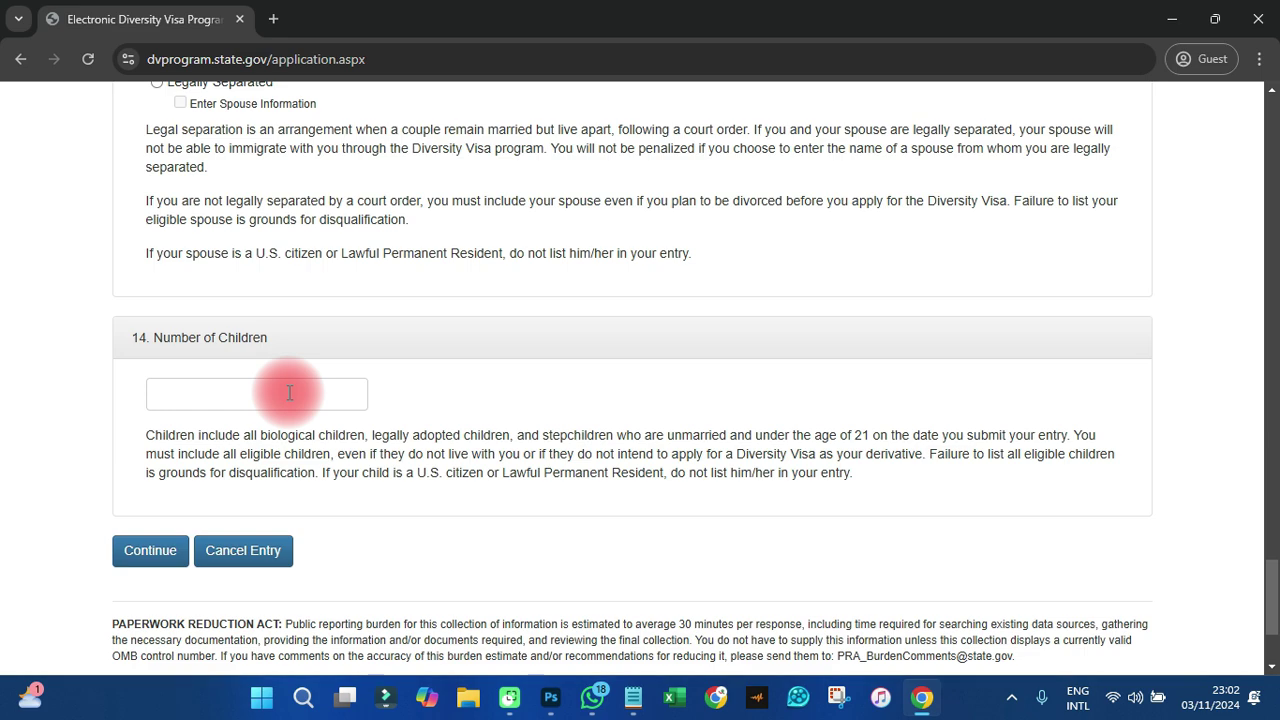
- Enter 3 children and mark the entrant as married to a non-U.S.-citizen spouse
scroll(287, 405, "up", 4)
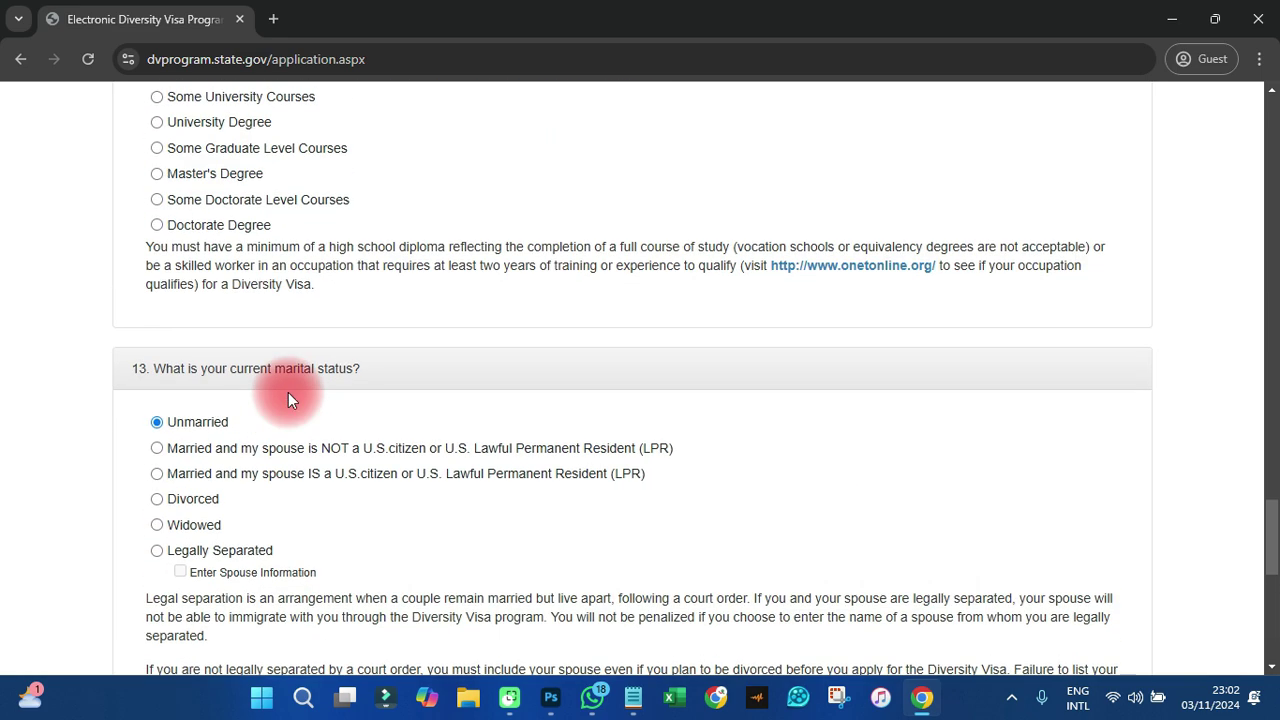
scroll(287, 400, "down", 4)
left_click(231, 381)
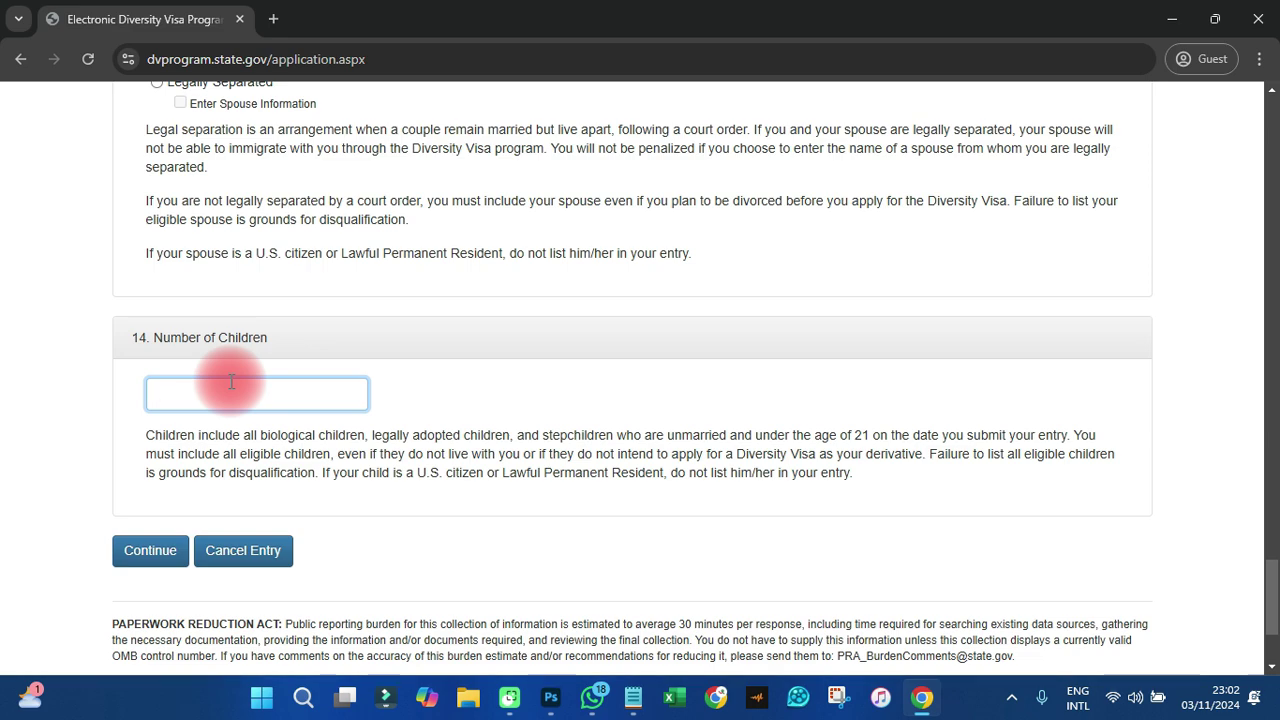
type("3")
scroll(226, 378, "up", 4)
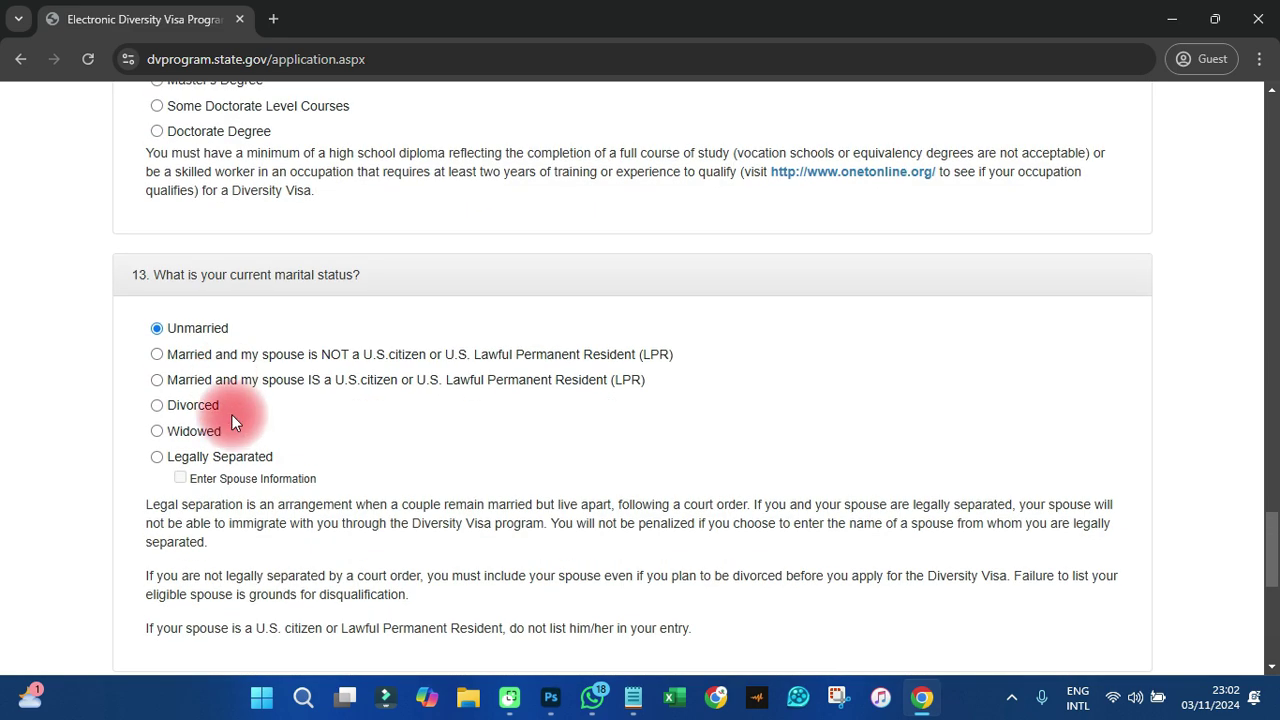
left_click(210, 355)
scroll(215, 354, "down", 3)
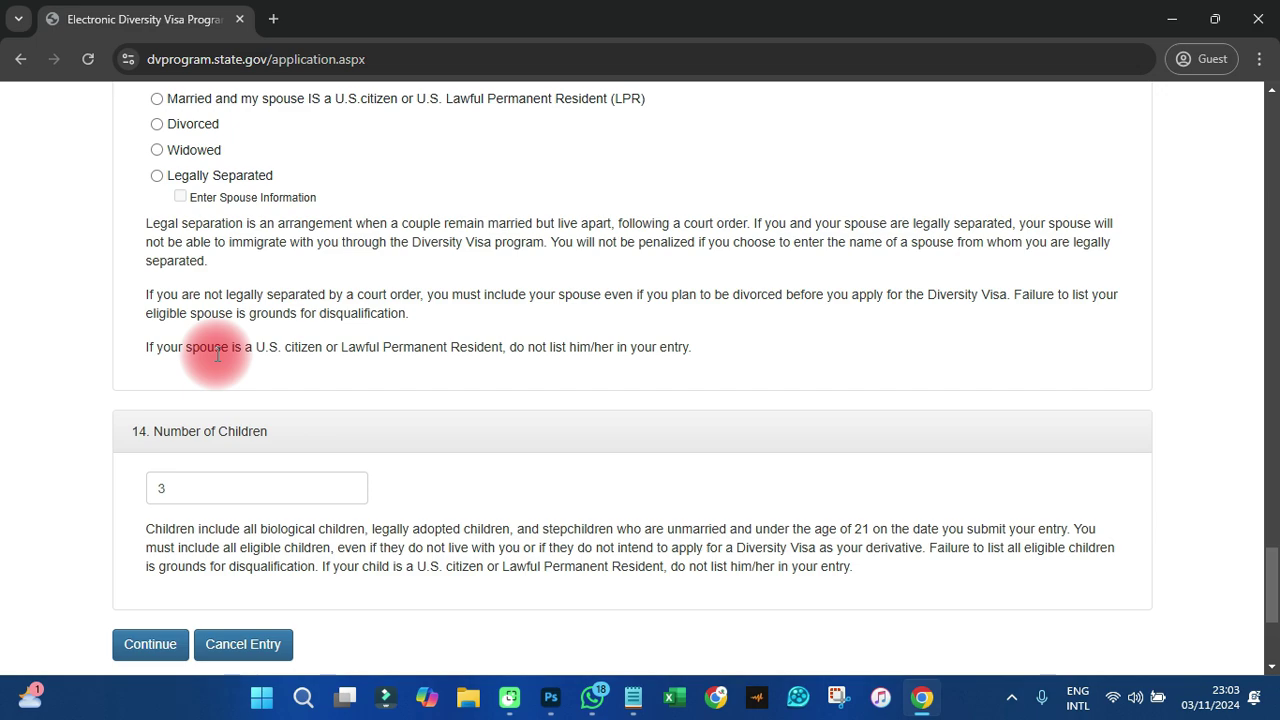
- Switch marital status to Unmarried, clear Number of Children, and continue to review
scroll(200, 300, "up", 3)
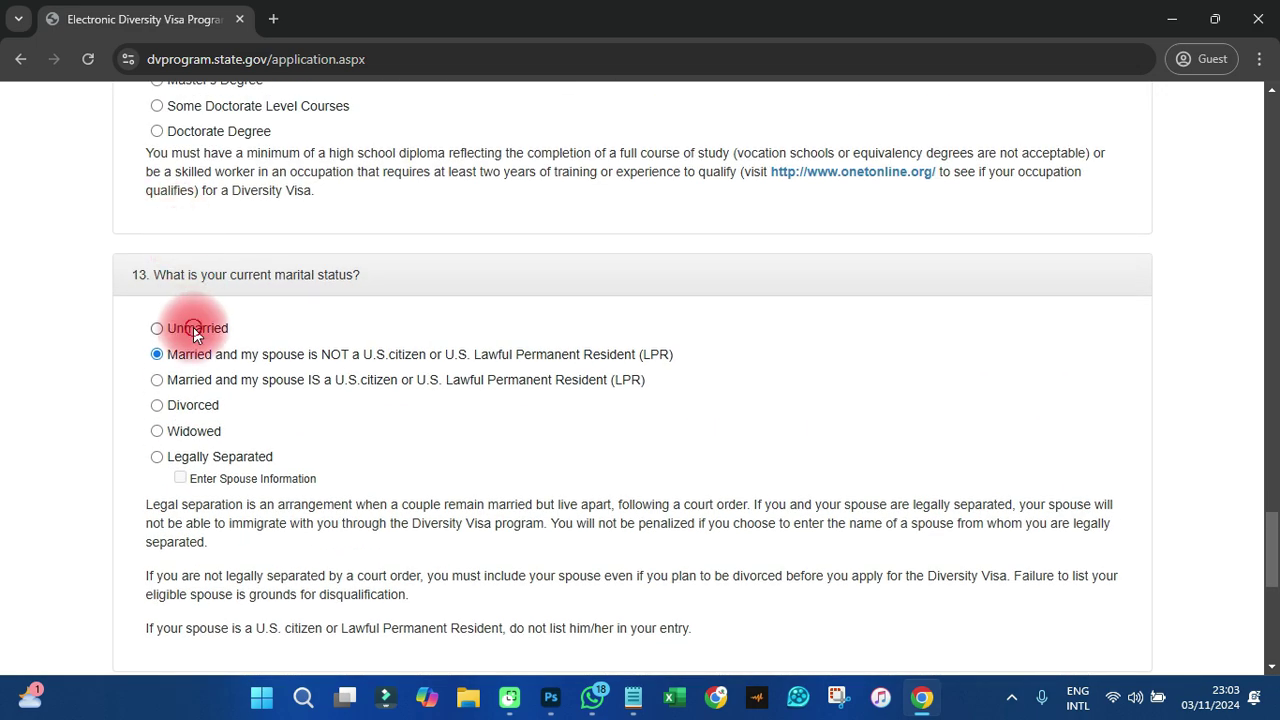
left_click(190, 327)
scroll(196, 320, "down", 5)
scroll(199, 313, "down", 1)
double_click(189, 211)
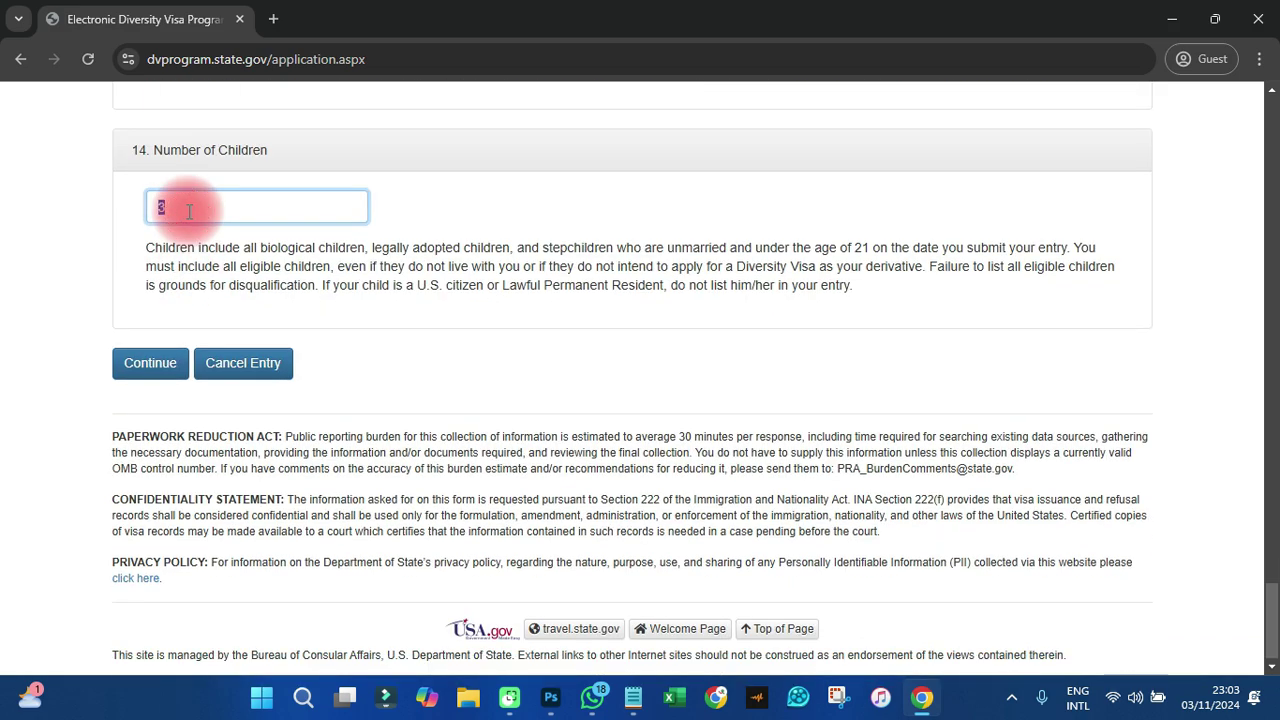
key("BackSpace")
left_click(150, 368)
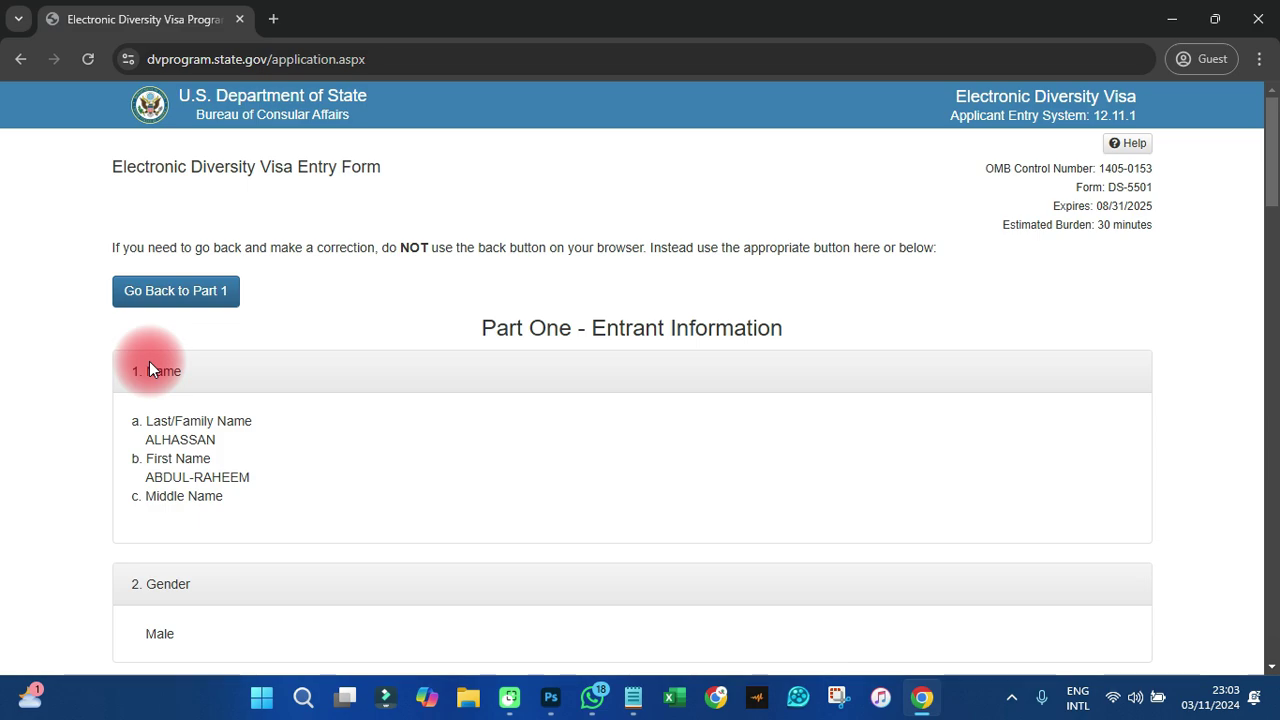
- Review the Part One summary down to 0 children and submit it
scroll(149, 365, "down", 6)
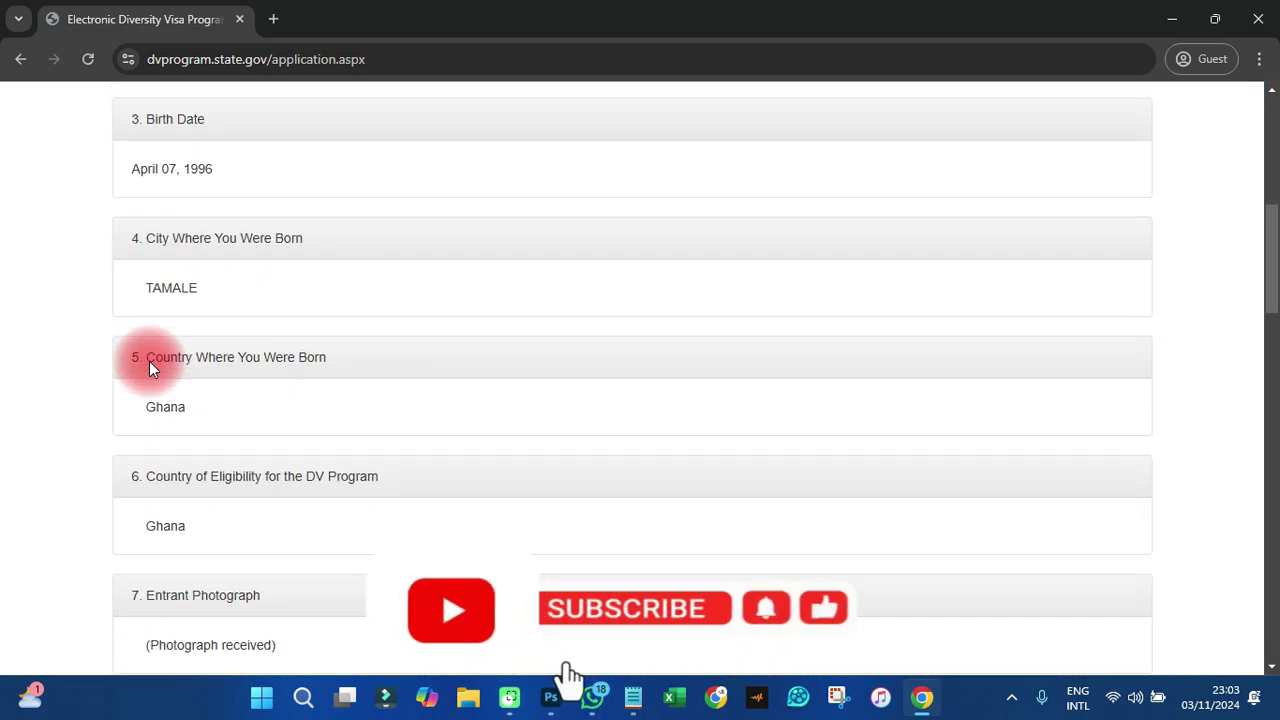
scroll(149, 361, "down", 10)
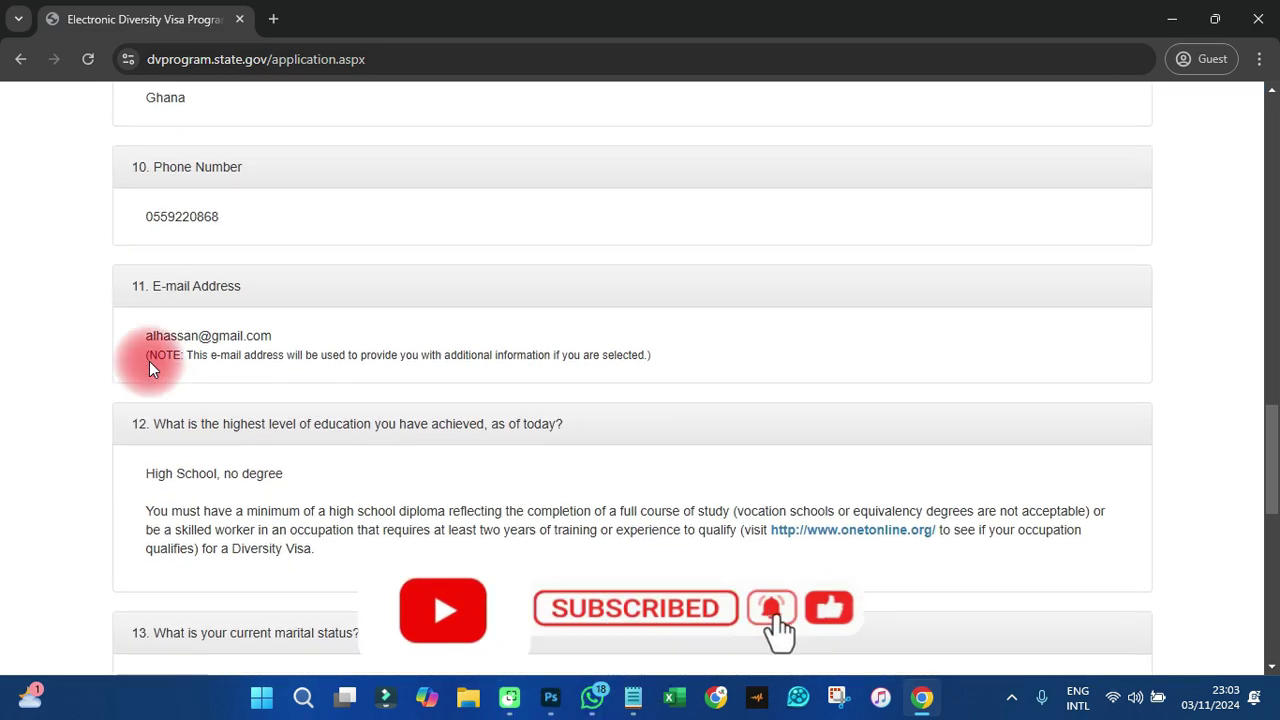
scroll(149, 361, "down", 8)
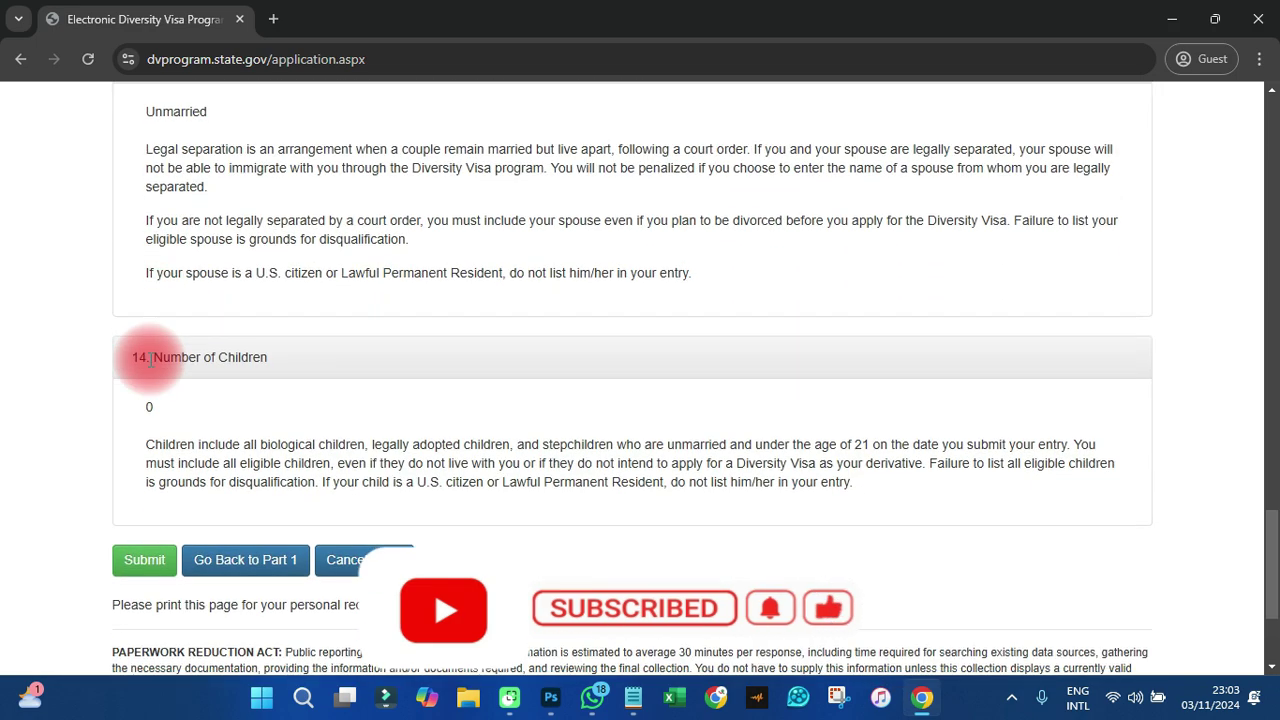
scroll(149, 361, "down", 1)
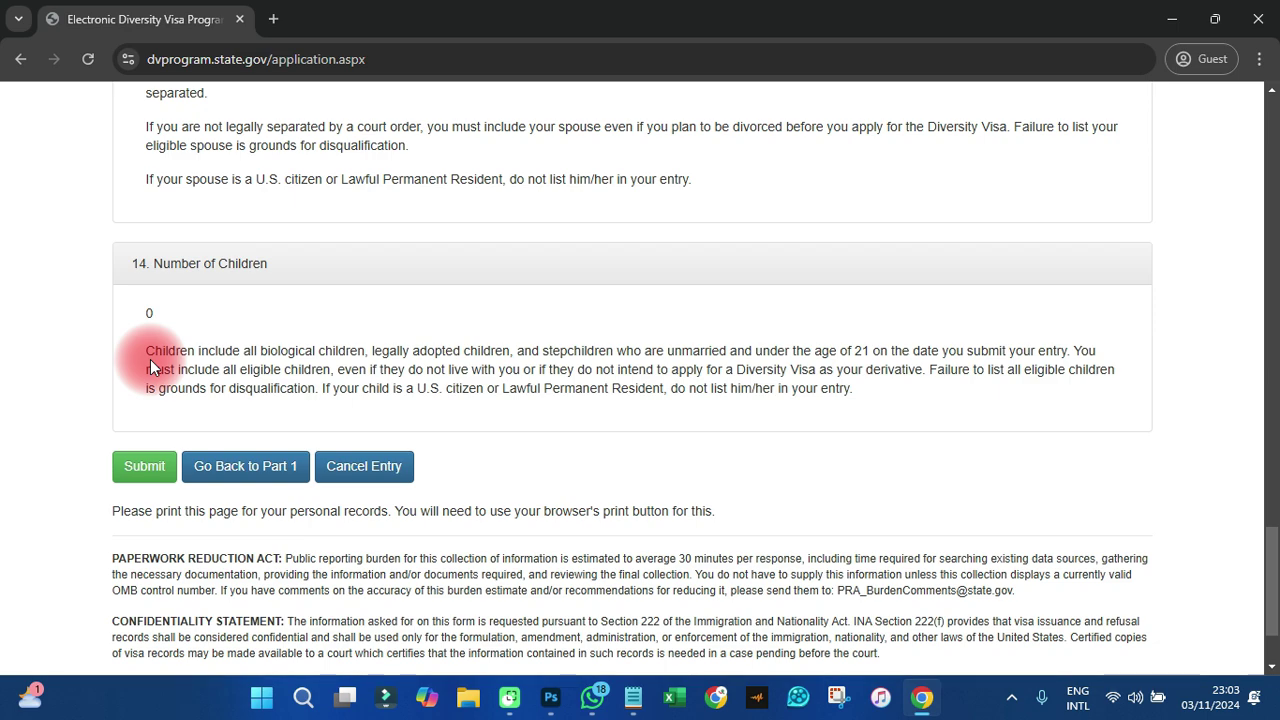
left_click(143, 468)
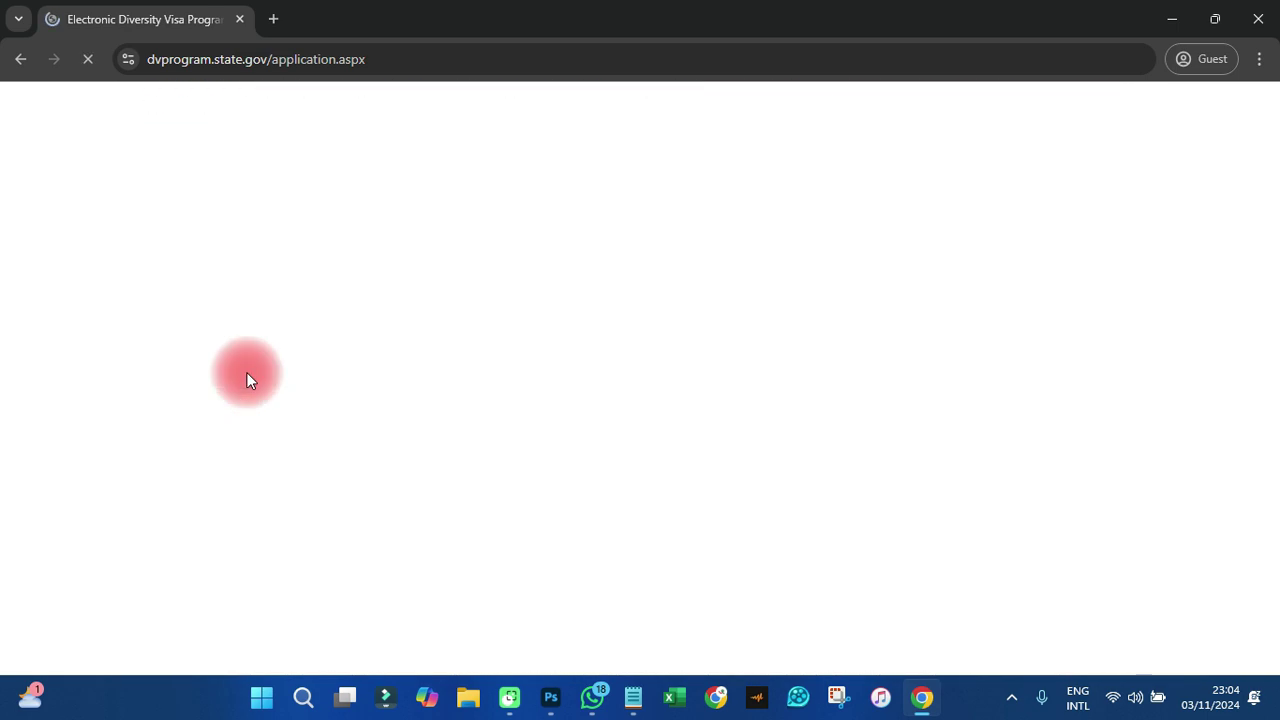
- Select 'Married and my spouse is NOT a U.S. citizen', enter 3 children, and continue
scroll(247, 372, "down", 10)
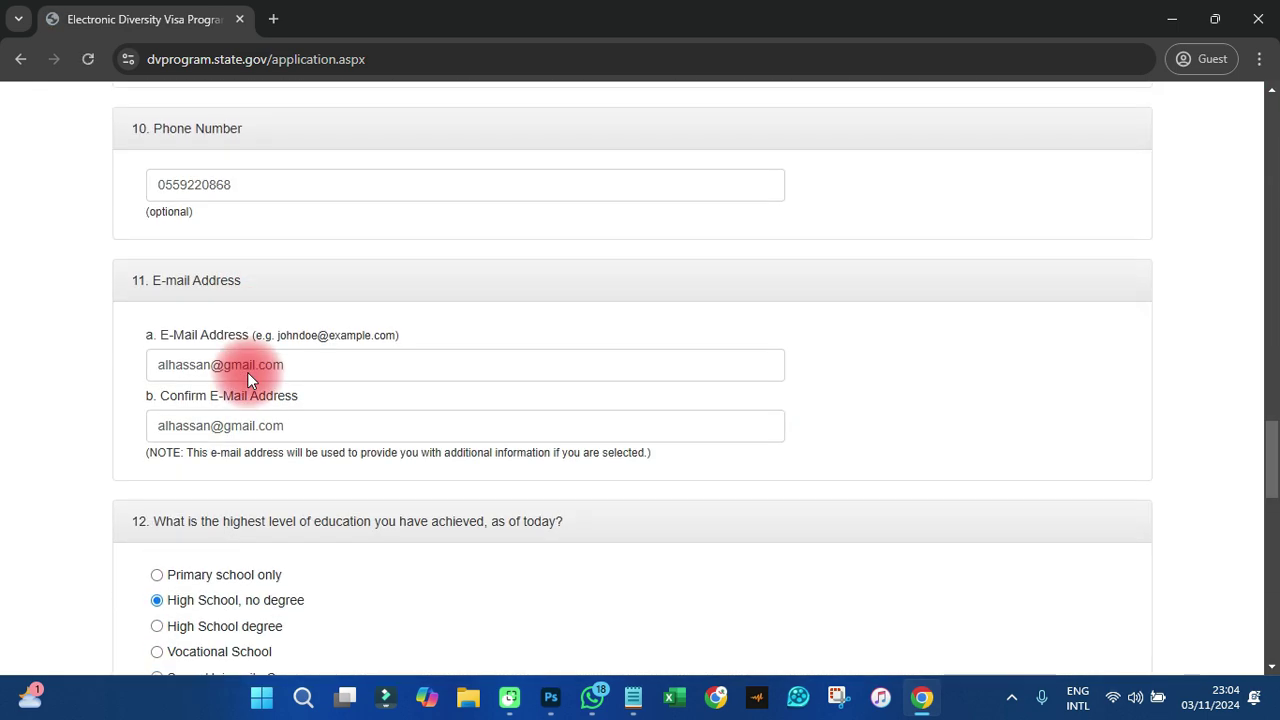
scroll(247, 372, "down", 7)
scroll(247, 372, "up", 3)
scroll(252, 364, "down", 5)
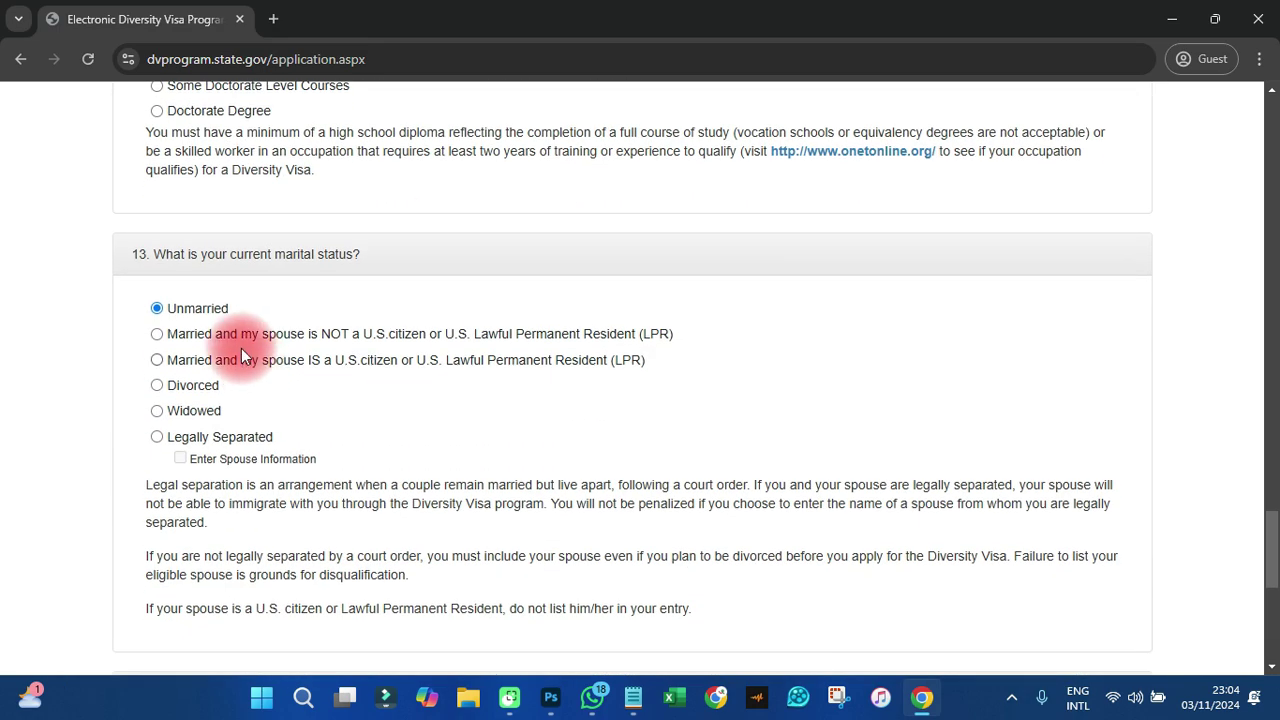
left_click(237, 336)
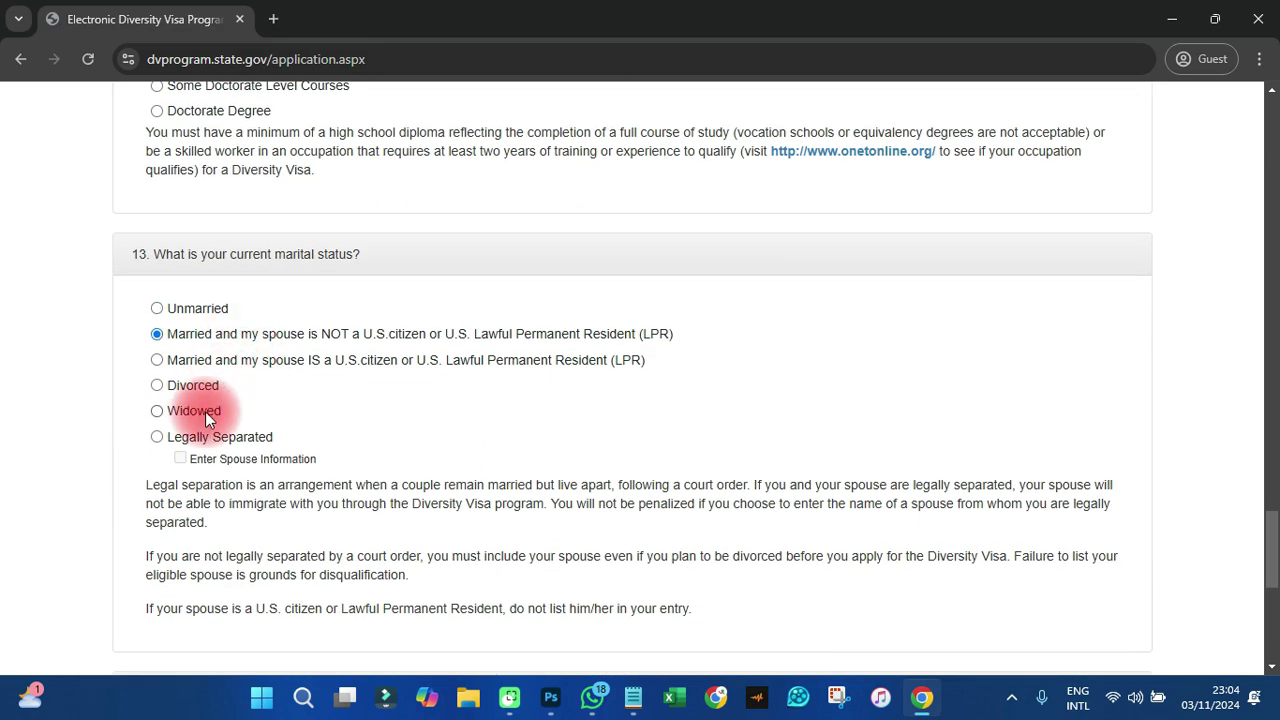
scroll(205, 411, "down", 5)
left_click(198, 283)
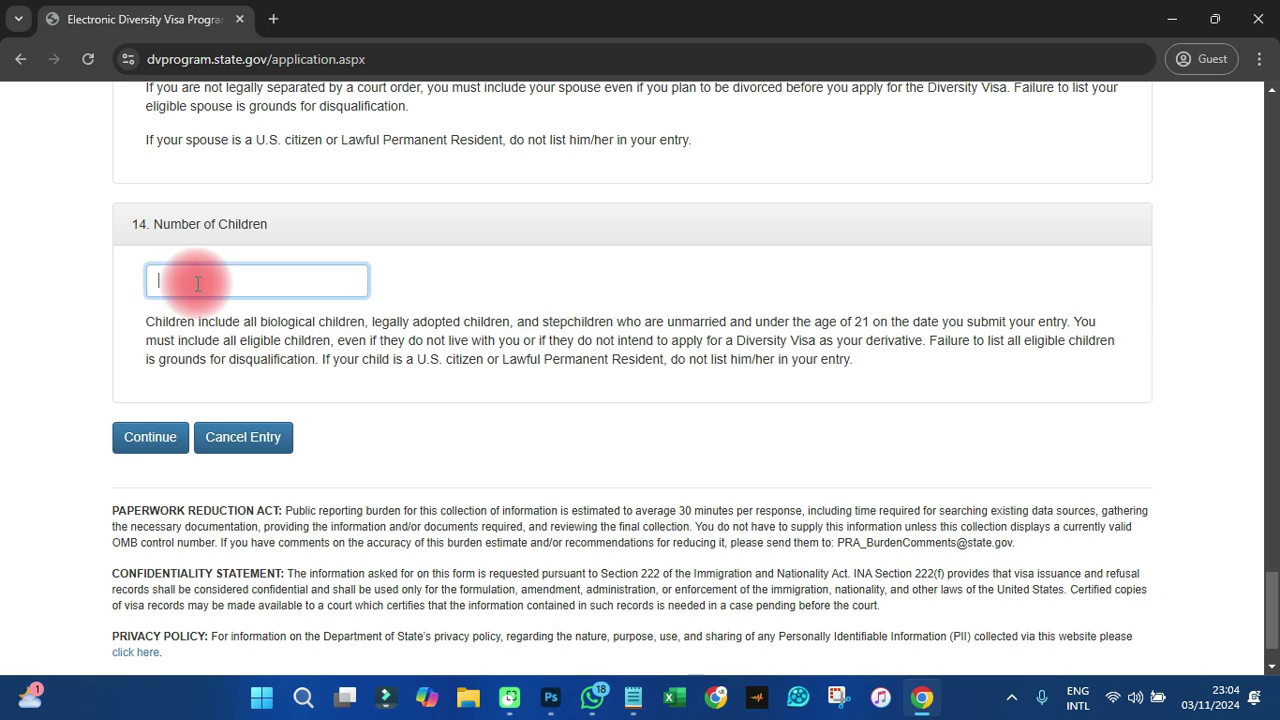
type("3")
left_click(152, 440)
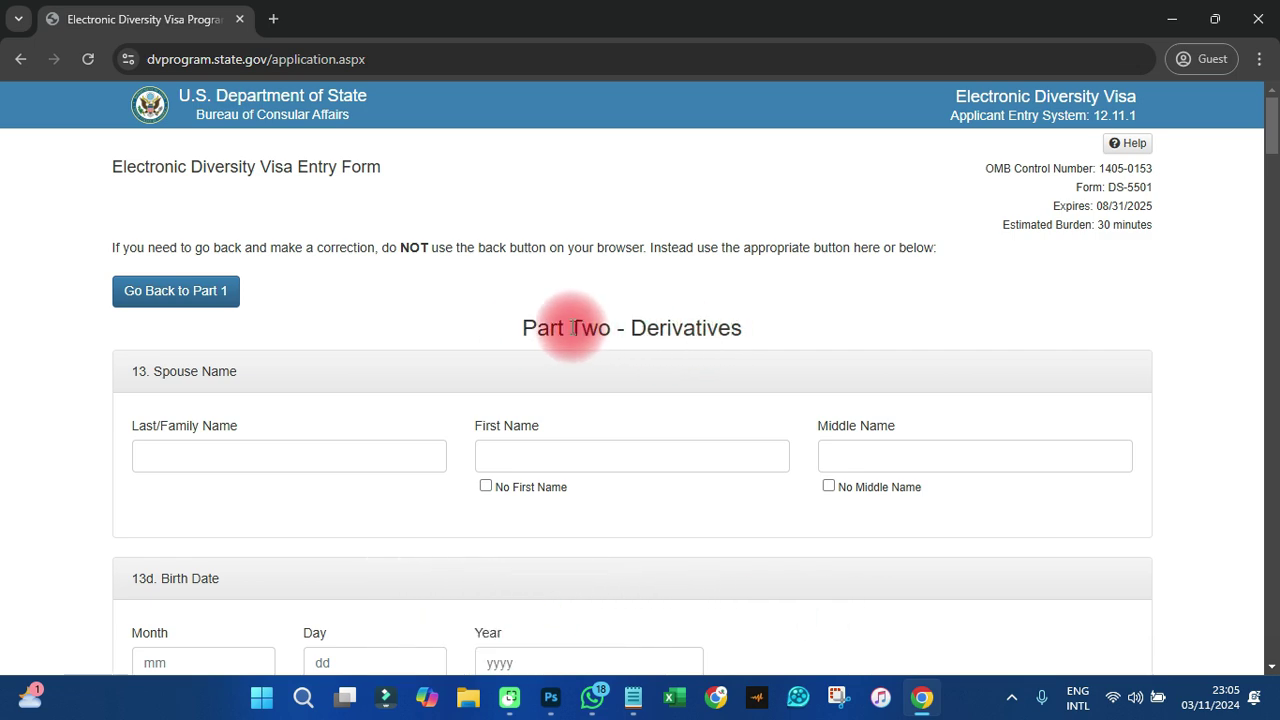
- Select the spouse's empty last and first name fields, then scroll toward the child sections
scroll(567, 327, "down", 1)
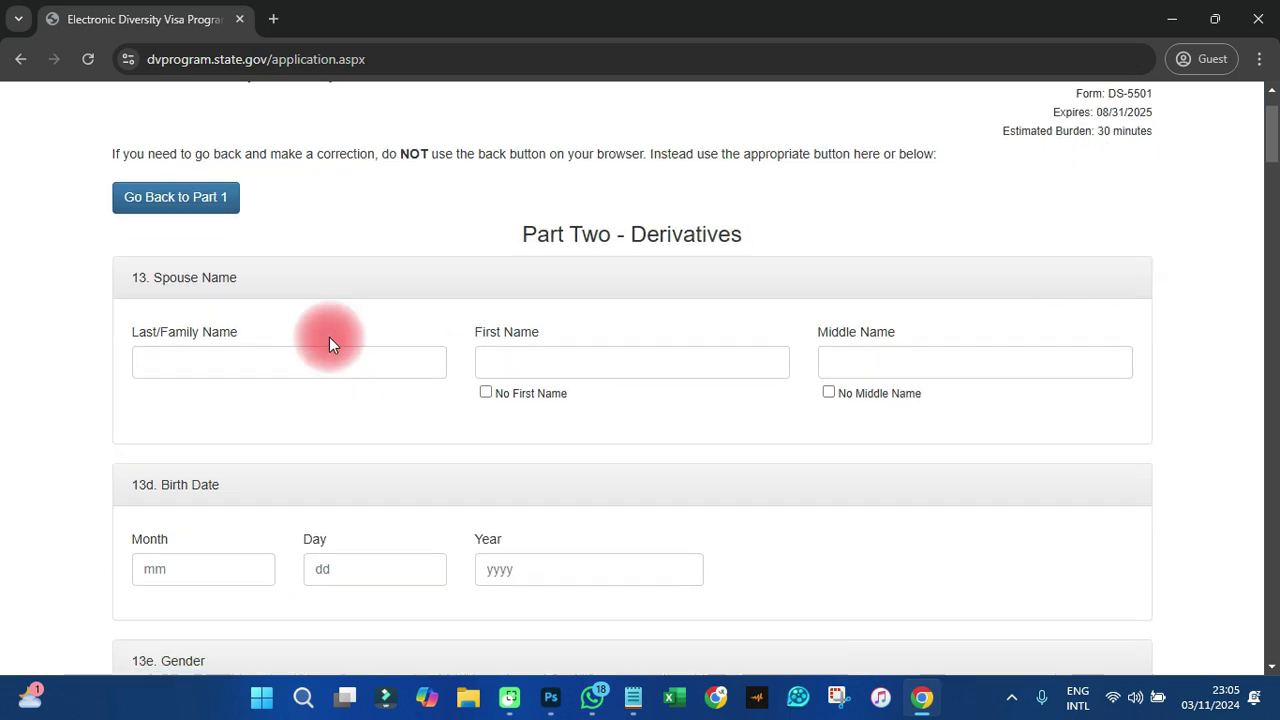
left_click(190, 355)
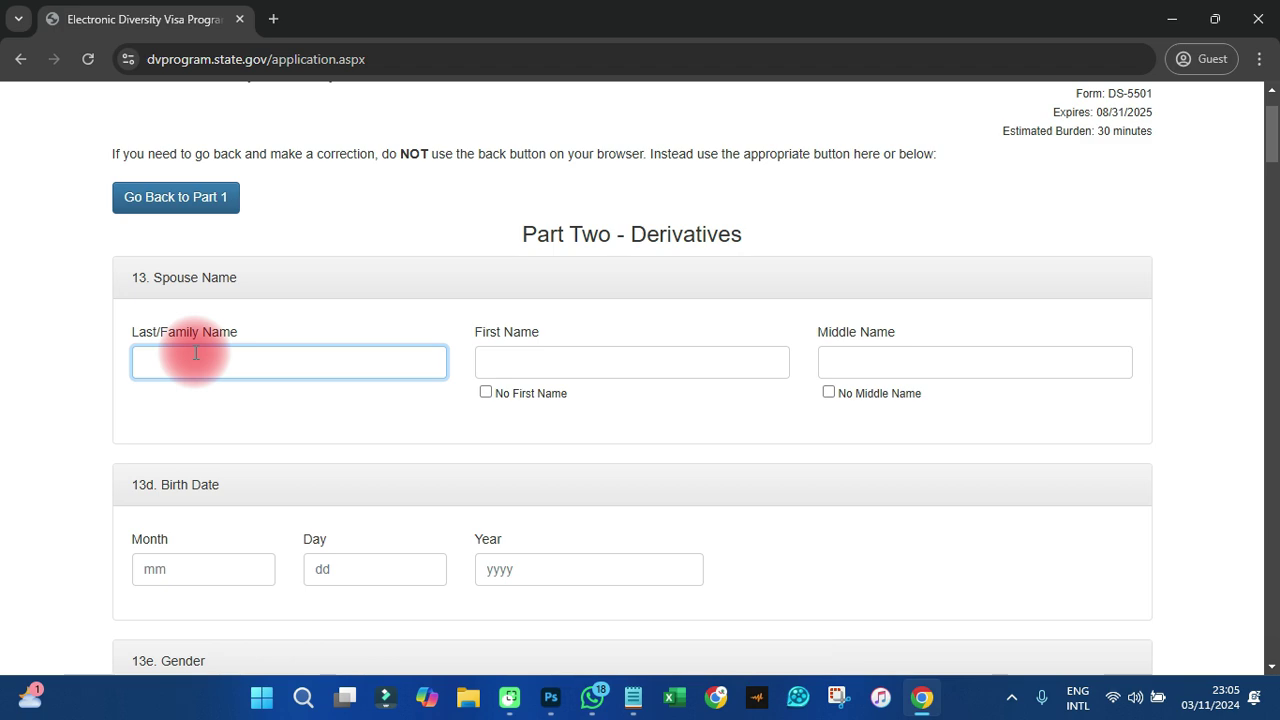
left_click(548, 354)
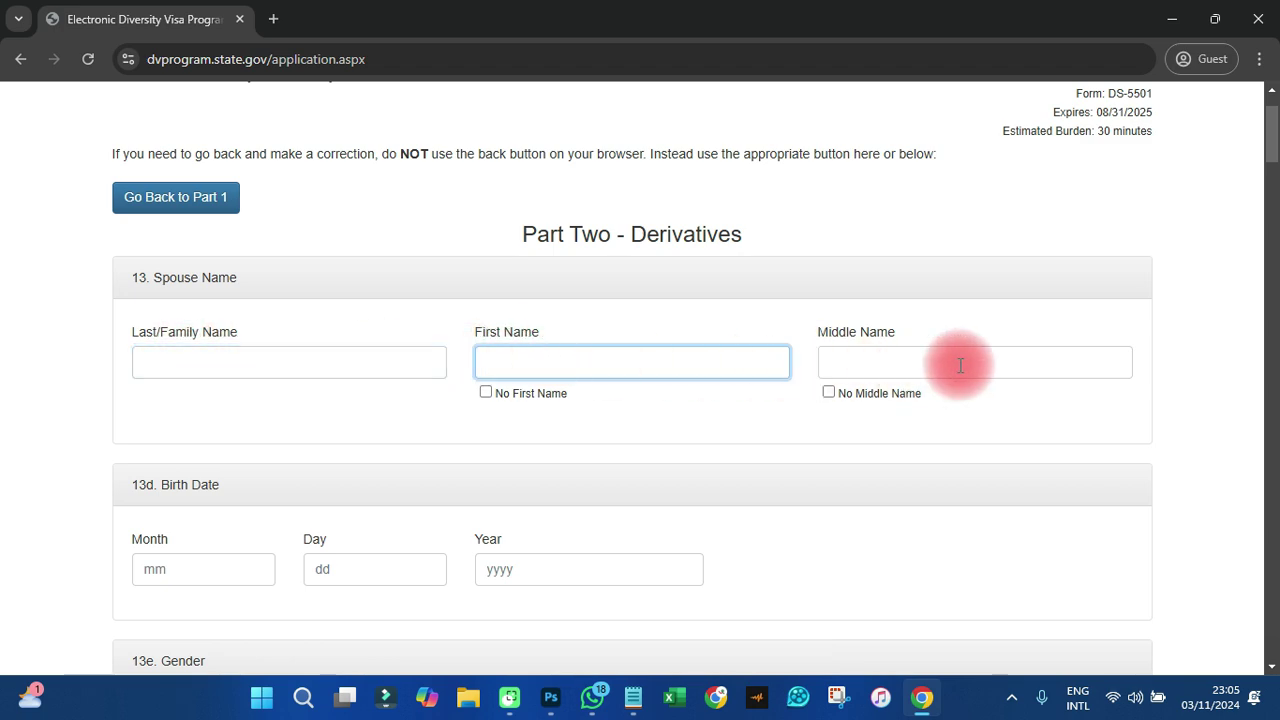
scroll(954, 363, "down", 2)
scroll(243, 385, "down", 3)
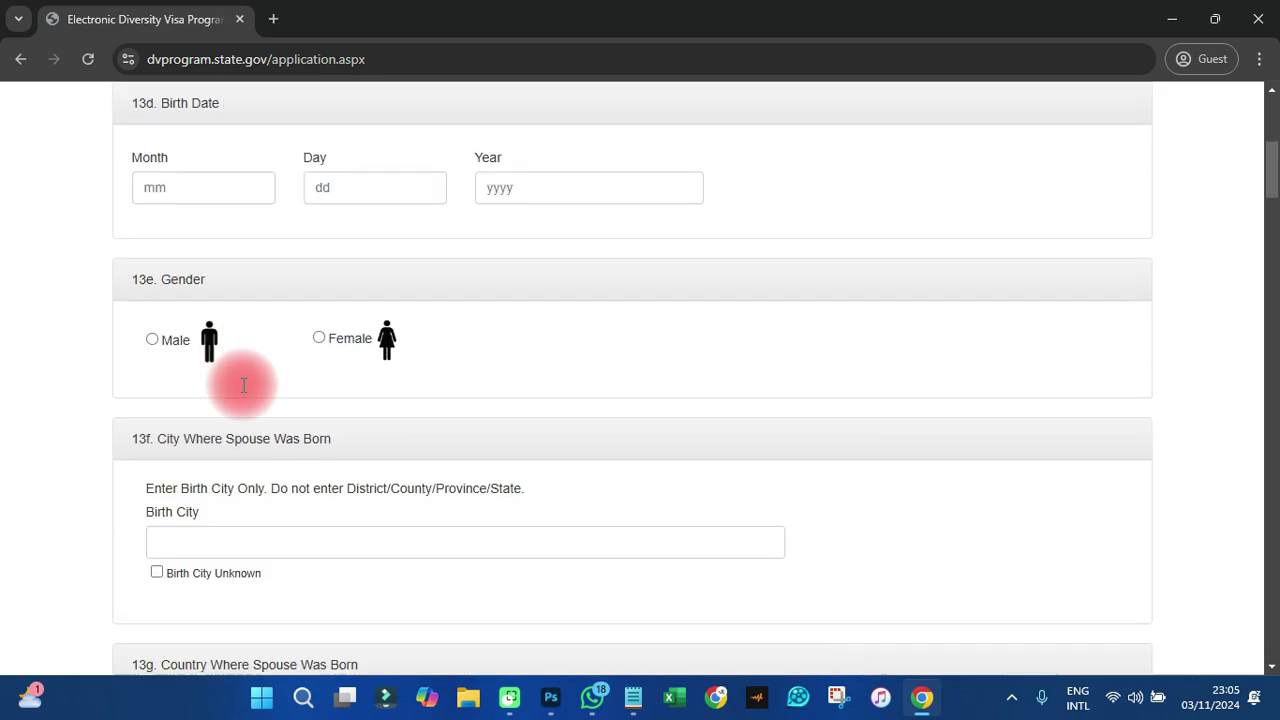
scroll(278, 558, "down", 2)
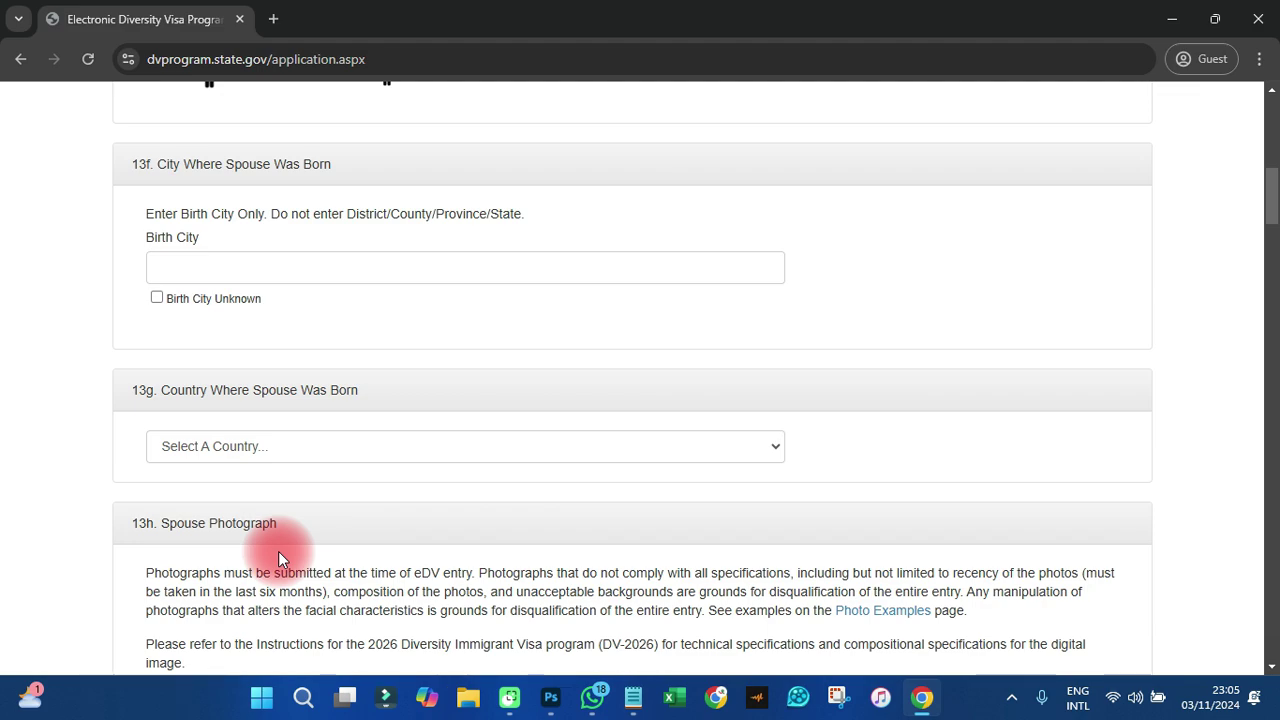
scroll(317, 446, "down", 1)
scroll(317, 446, "down", 1)
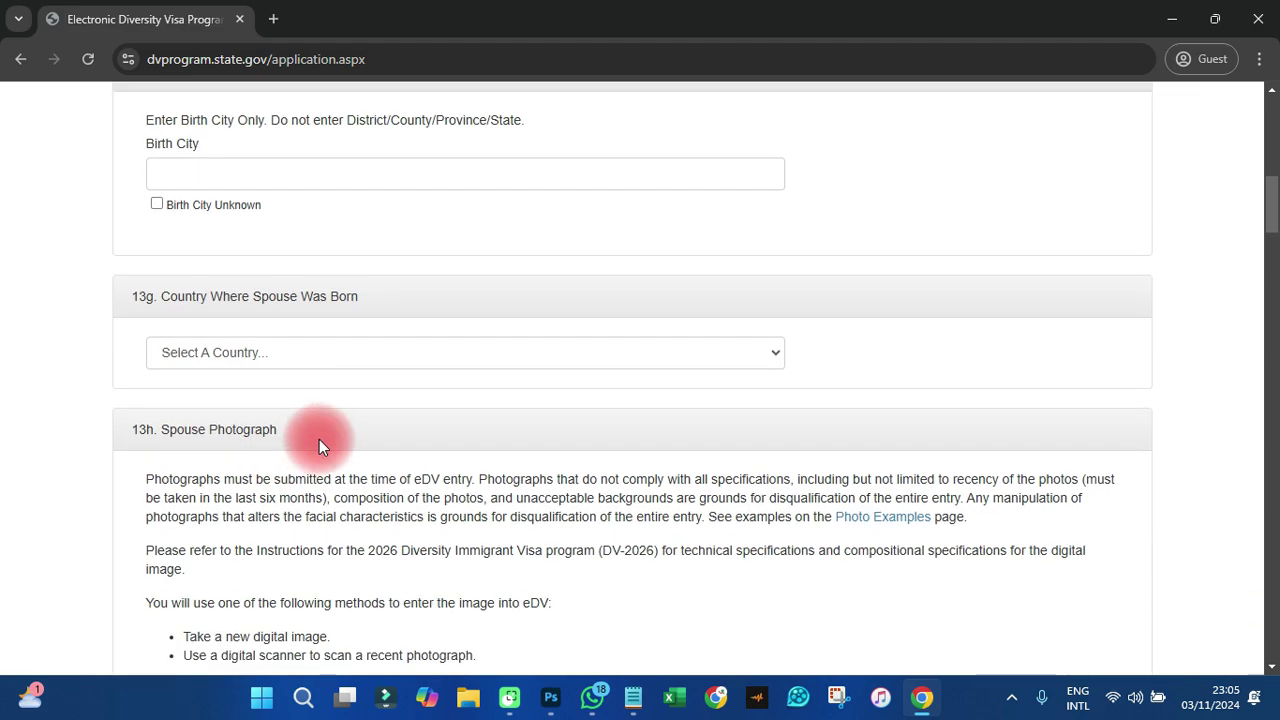
scroll(319, 446, "down", 3)
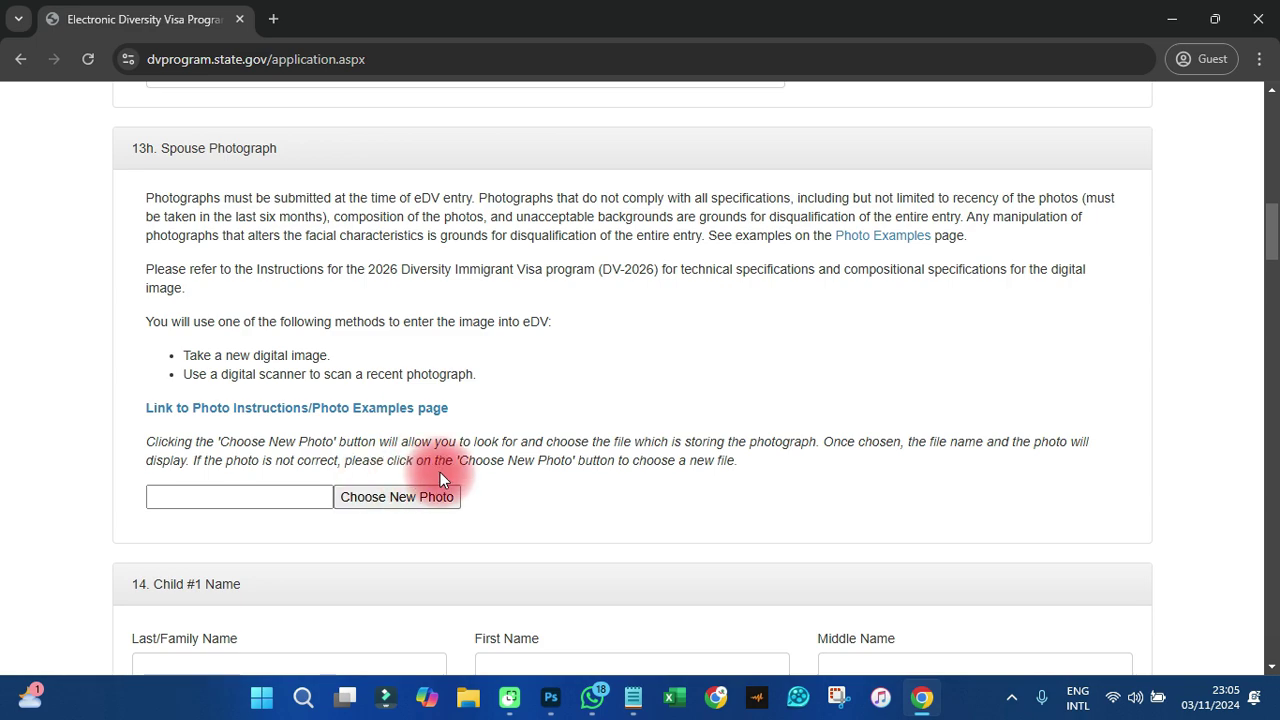
scroll(440, 472, "down", 2)
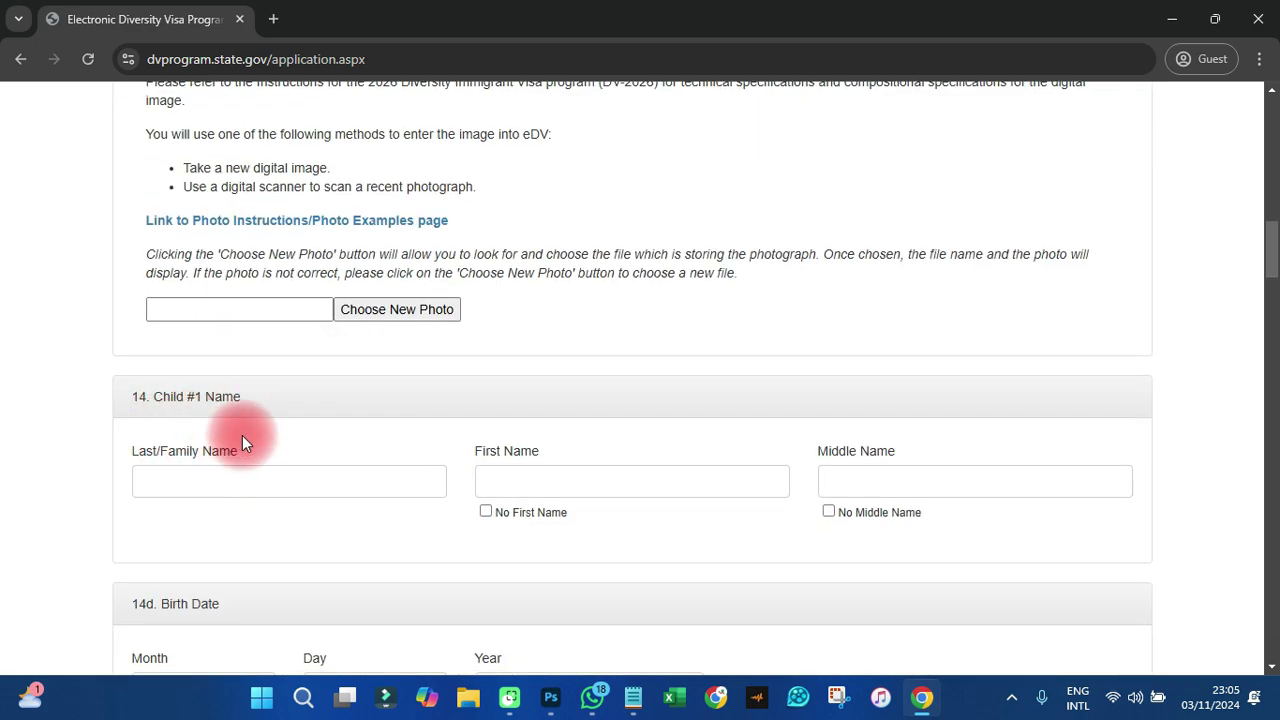
- Look through the empty Child #1–#3 sections and submit the form with Continue
left_click(208, 476)
scroll(306, 500, "down", 9)
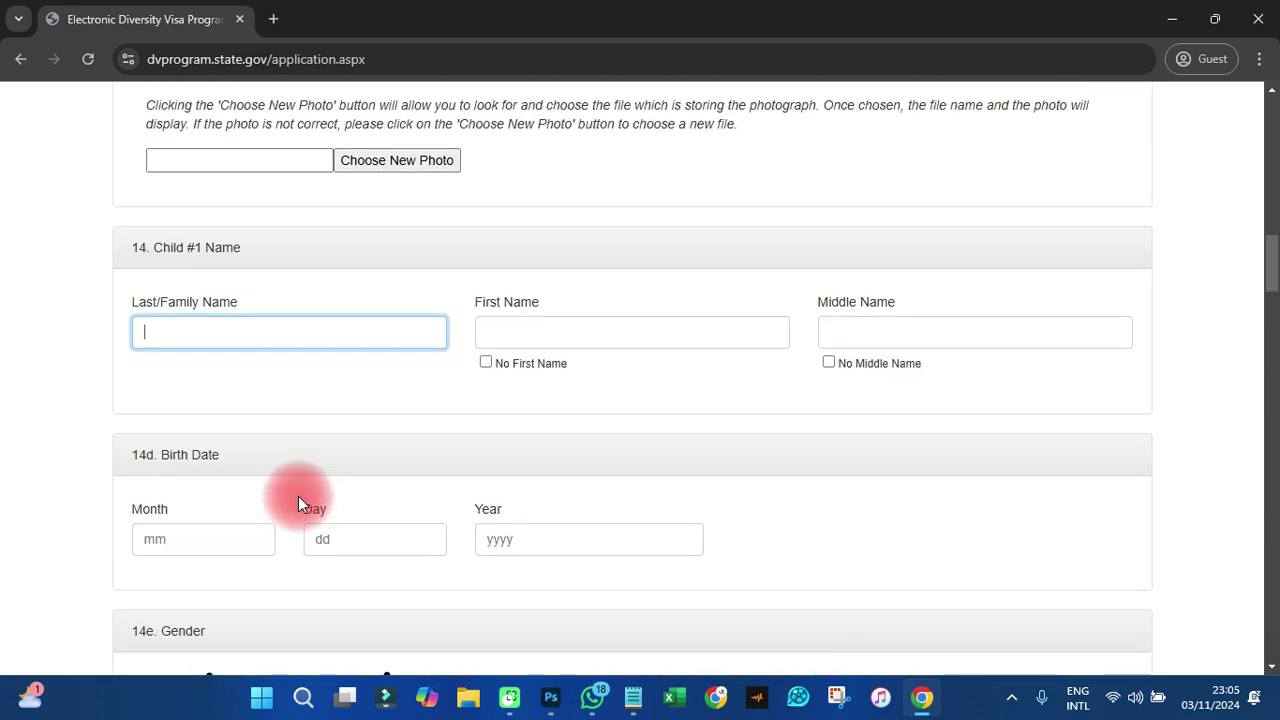
scroll(309, 469, "down", 10)
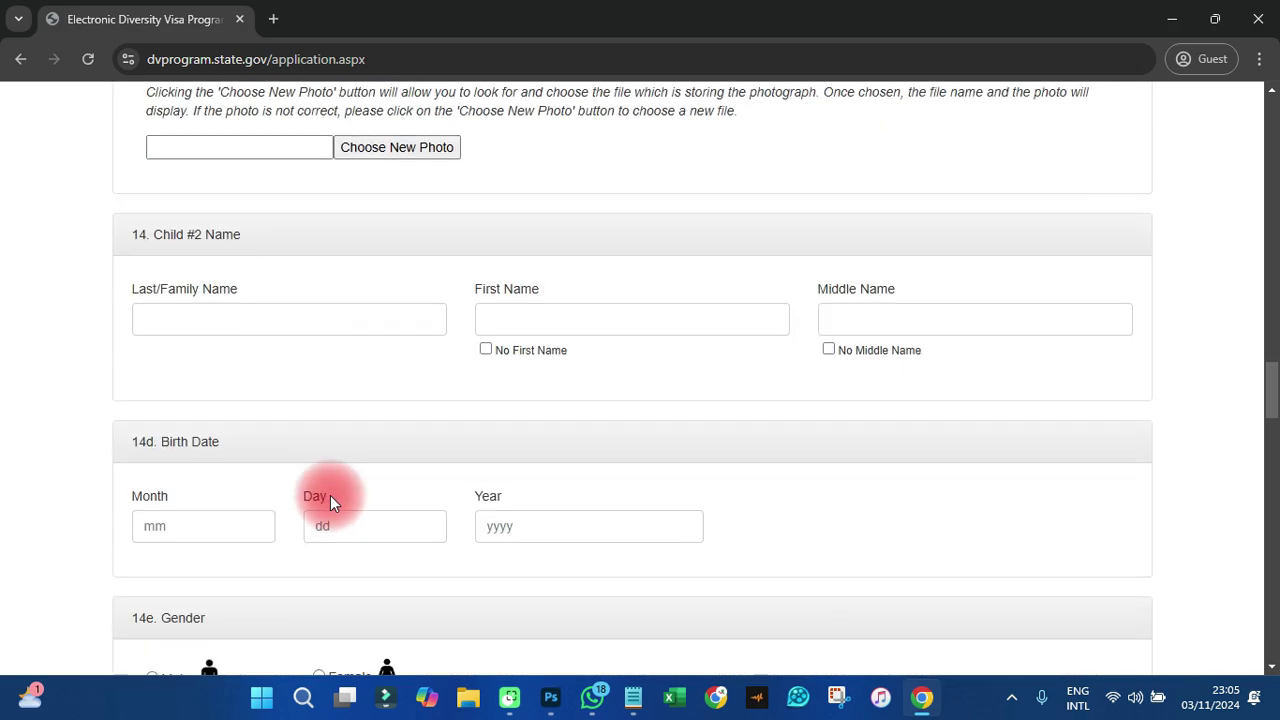
scroll(330, 495, "down", 5)
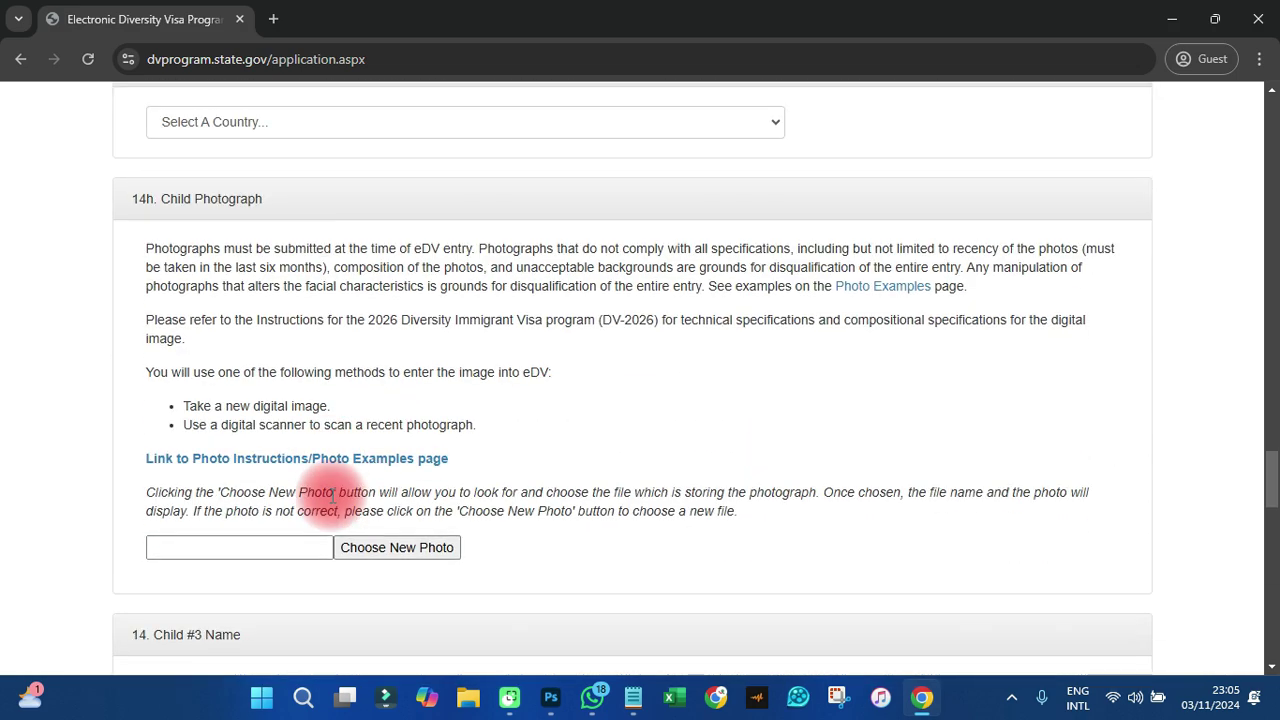
scroll(333, 495, "down", 3)
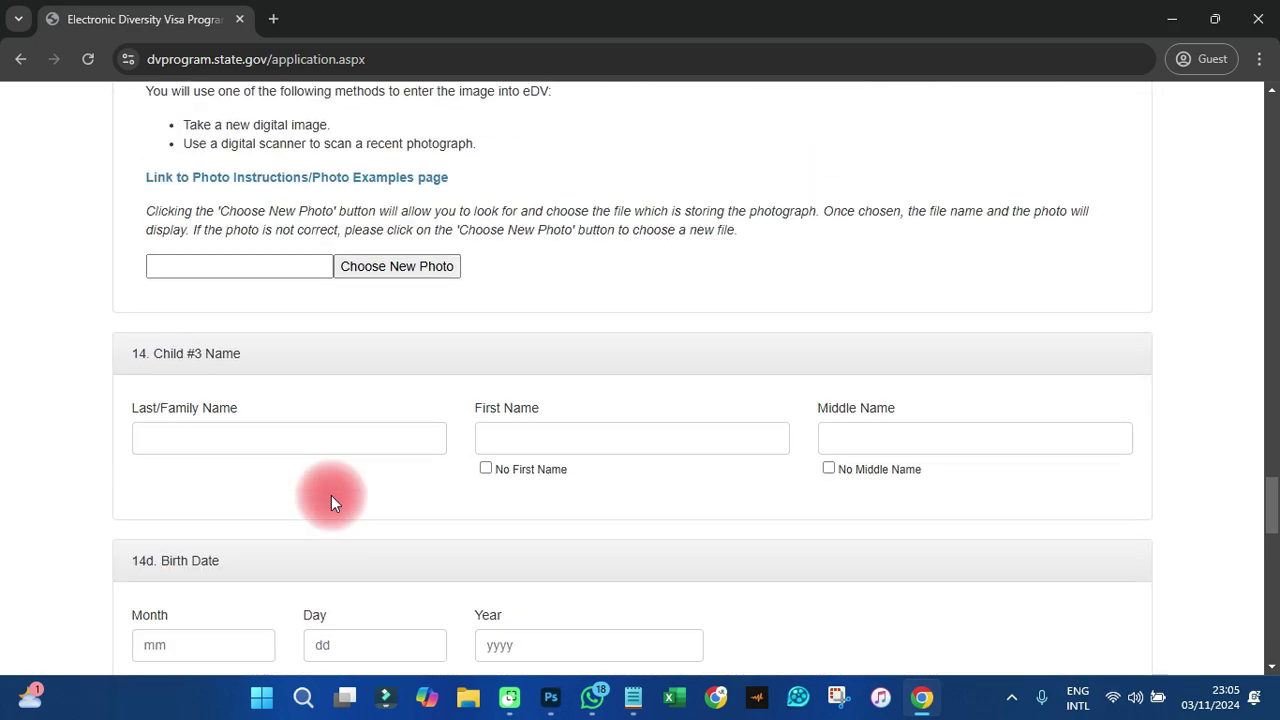
scroll(311, 479, "down", 10)
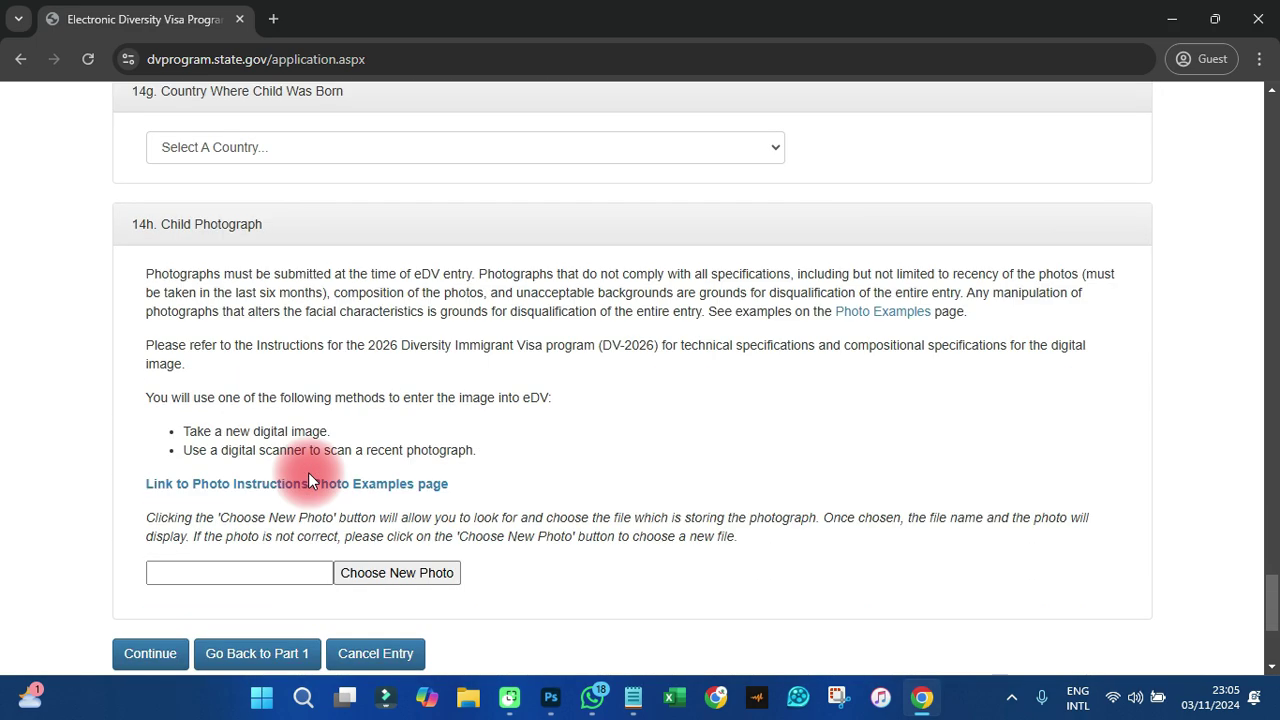
scroll(308, 480, "down", 2)
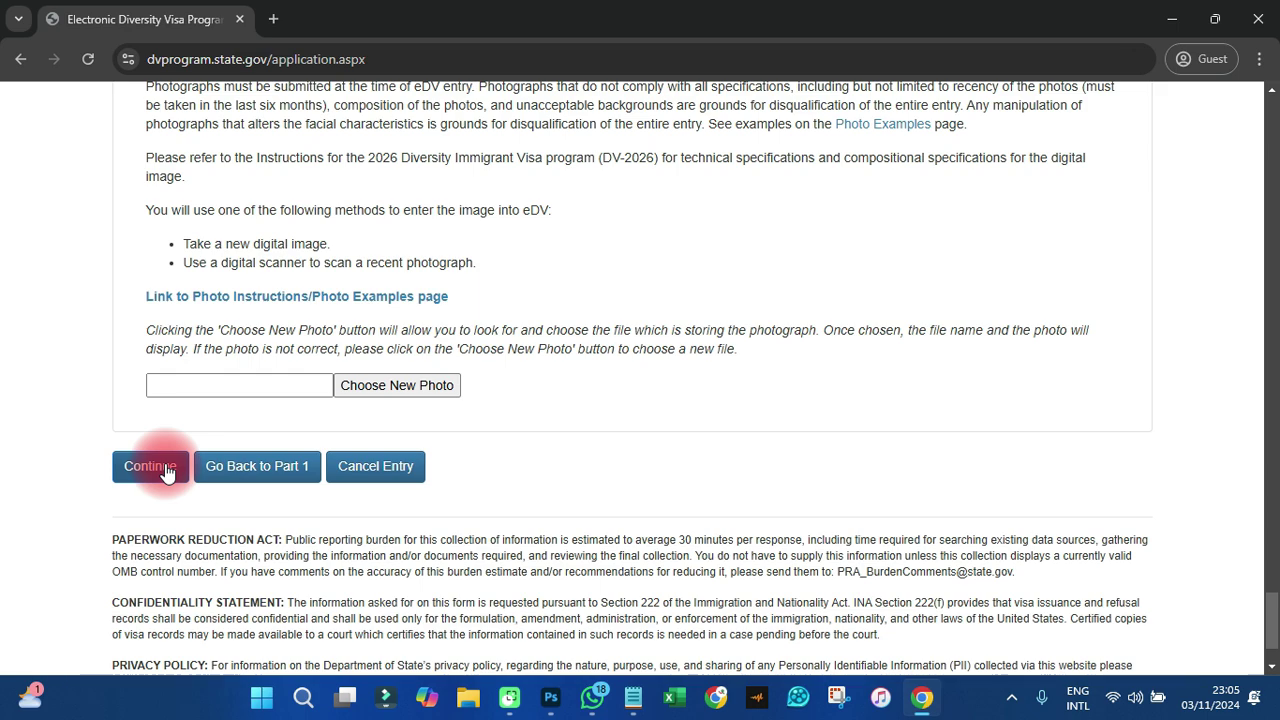
left_click(146, 470)
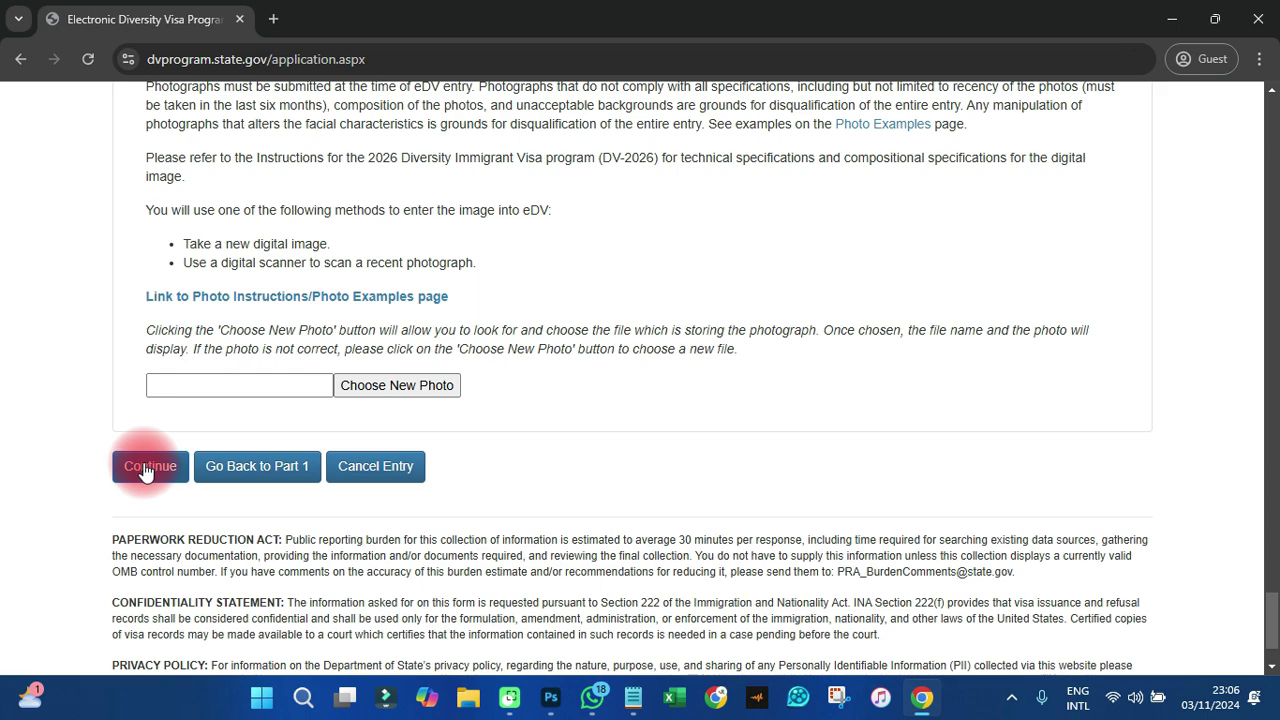
- Submit the blank Part Two form again, then go to the State Department home page
left_click(149, 467)
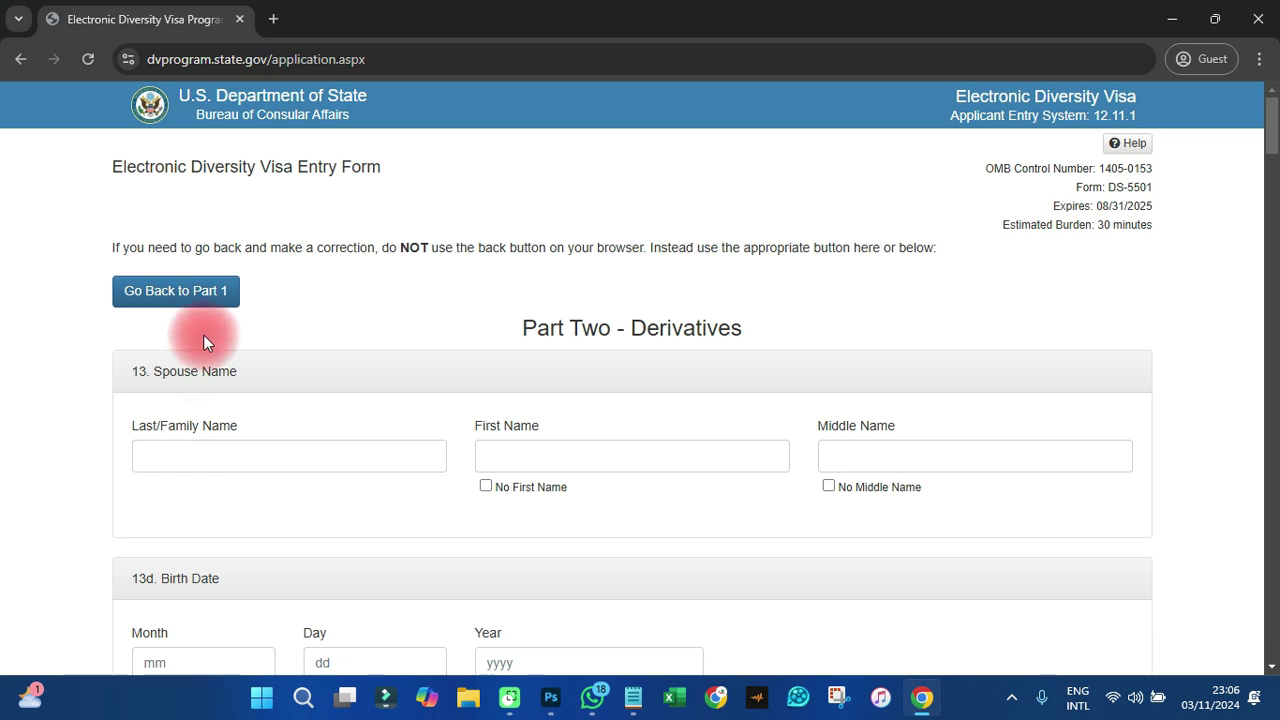
left_click(143, 116)
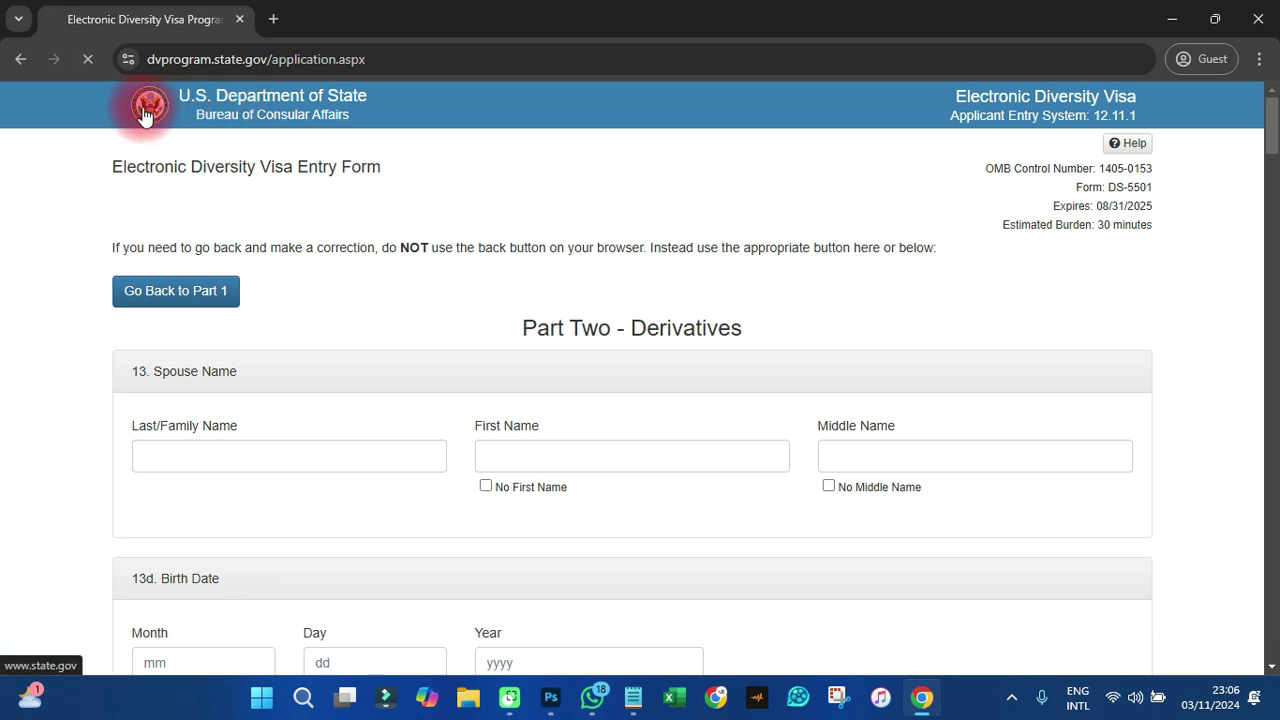